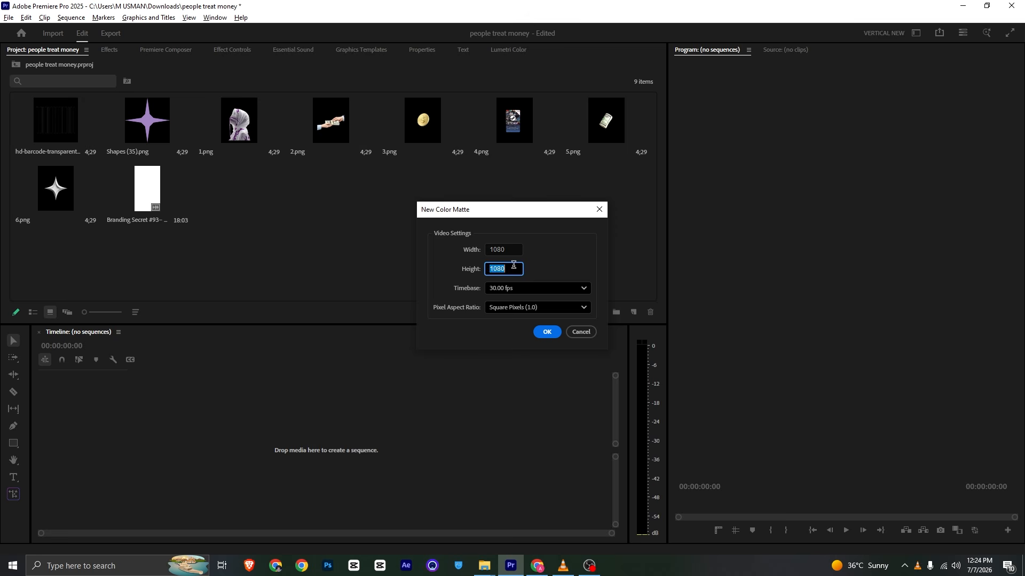
# Step: Create a vertical white color matte 1080 px wide and name it bg
pyautogui.write('1')
pyautogui.click(545, 333)
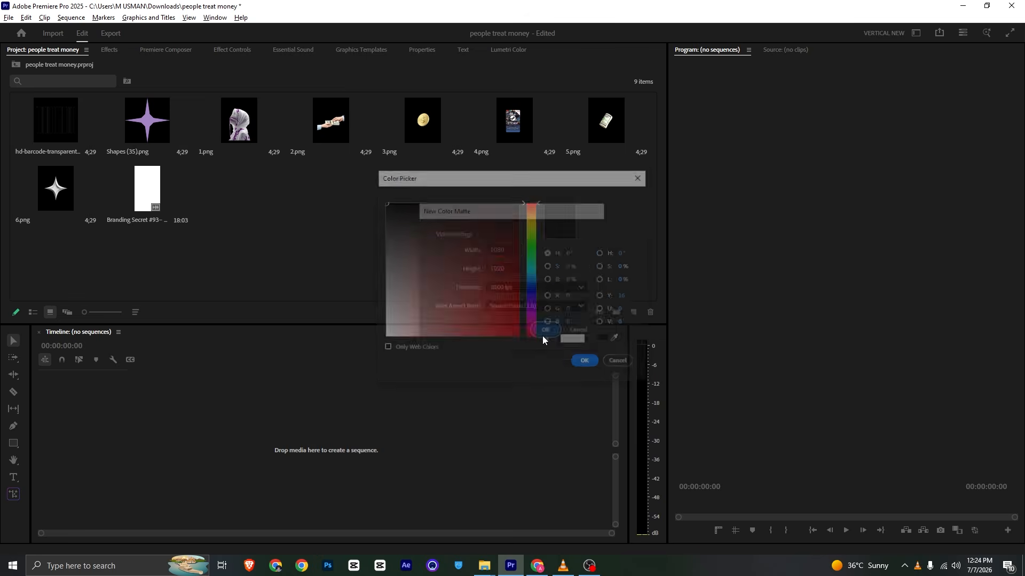
pyautogui.click(596, 363)
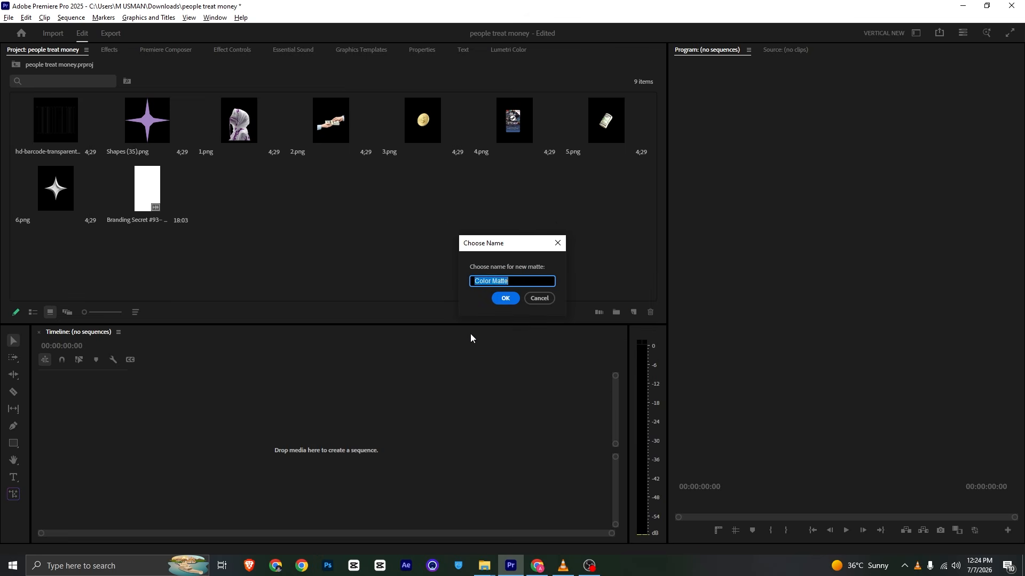
pyautogui.write('bg')
pyautogui.press('Return')
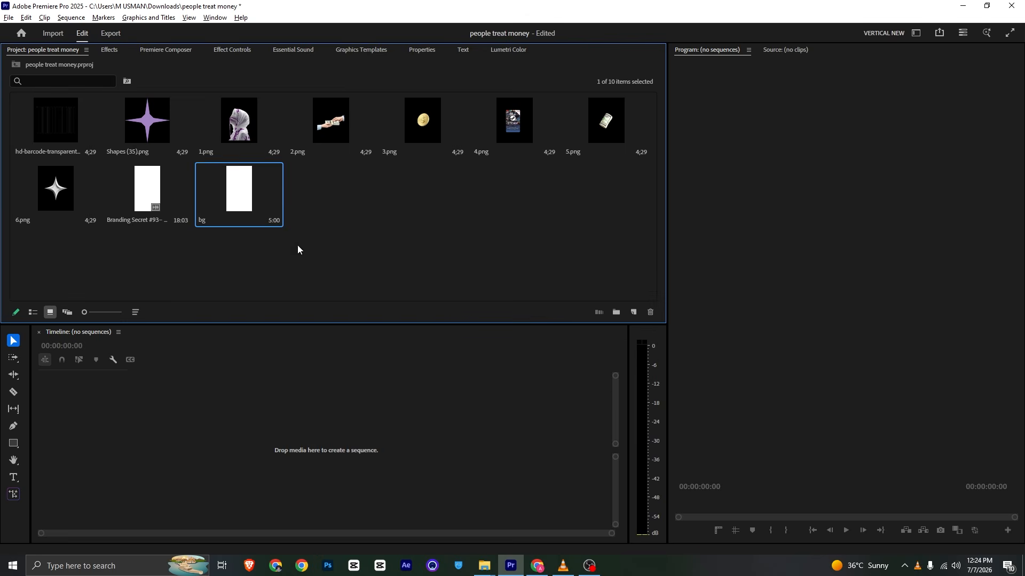
# Step: Create a sequence from the bg matte, extend the clip to about 8:13, and save the project
pyautogui.moveTo(140, 443); pyautogui.dragTo(141, 440)
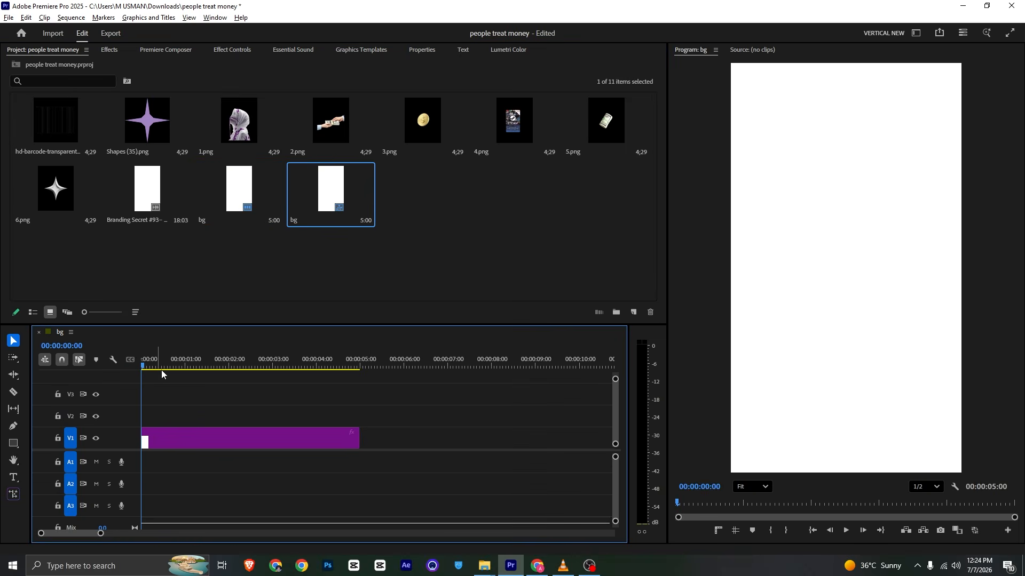
pyautogui.moveTo(370, 427); pyautogui.dragTo(510, 433)
pyautogui.click(337, 292)
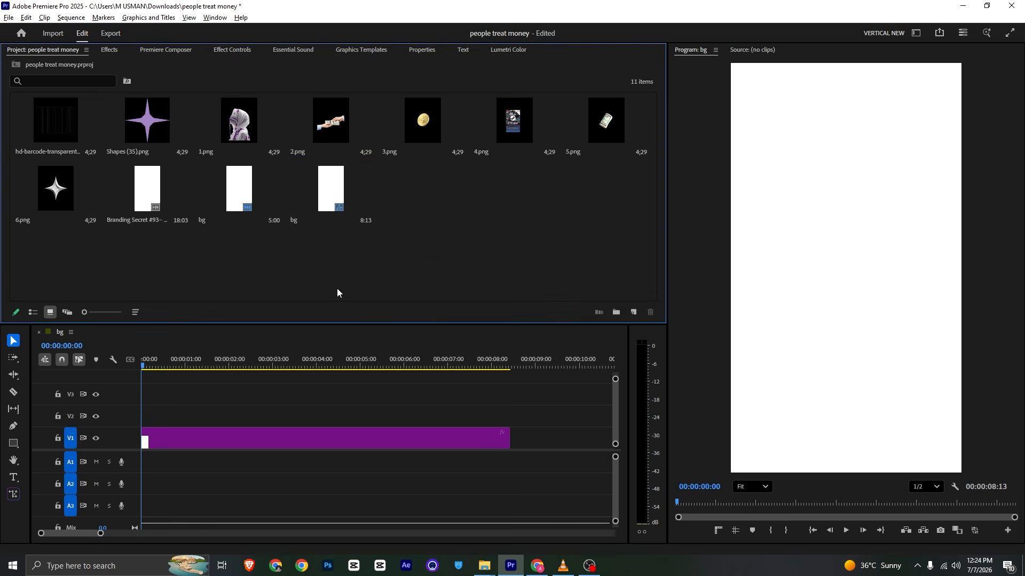
pyautogui.hotkey('ctrl', 's')
# Step: Place 1.png on track V2 at the sequence start, scale it to 109 and shift it down in the frame
pyautogui.moveTo(240, 128); pyautogui.dragTo(147, 417)
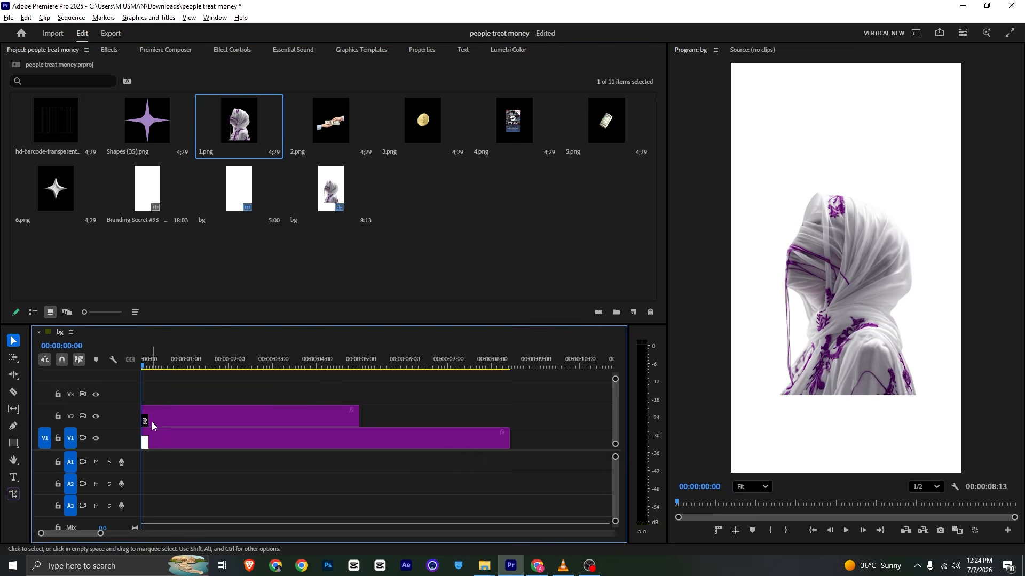
pyautogui.click(231, 49)
pyautogui.moveTo(202, 116); pyautogui.dragTo(277, 105)
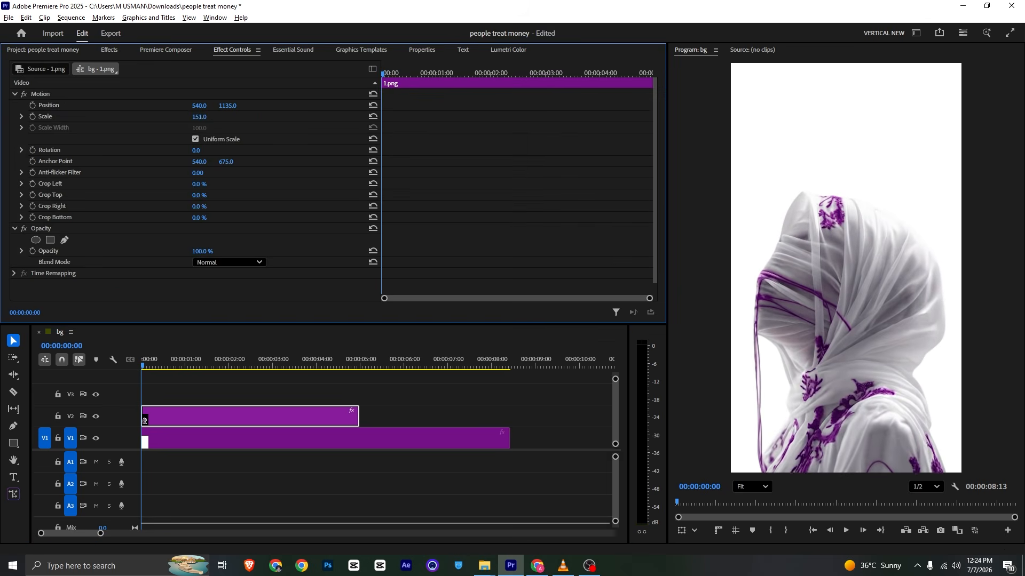
pyautogui.moveTo(200, 117); pyautogui.dragTo(283, 109)
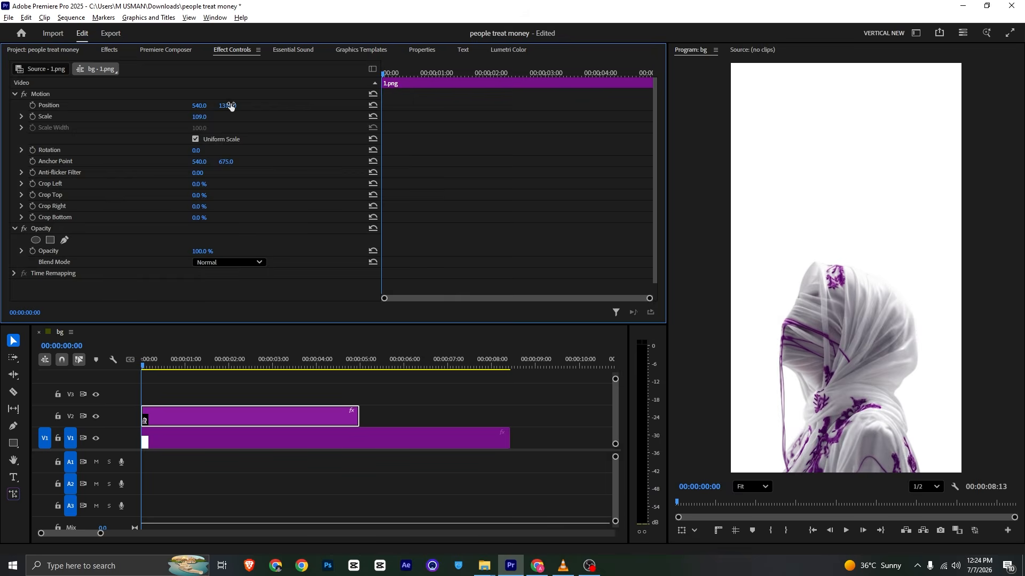
# Step: Check the figure's framing in the VLC reference video, then set 1.png in Premiere Pro to scale 144 and position 540, 1076, and save
pyautogui.hotkey('alt', 'Tab')
pyautogui.hotkey('alt', 'Tab')
pyautogui.hotkey('alt', 'Tab')
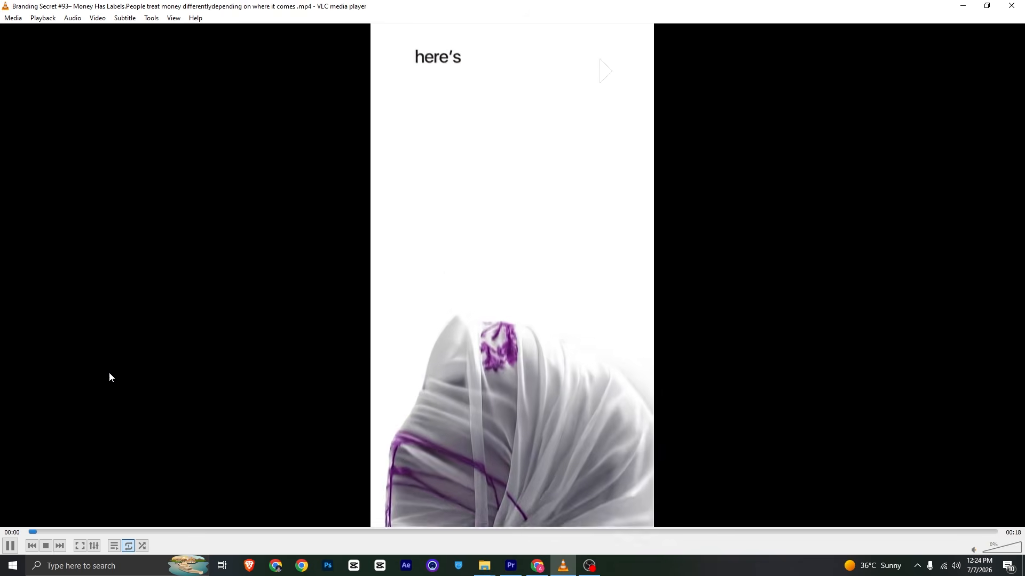
pyautogui.hotkey('alt', 'Tab')
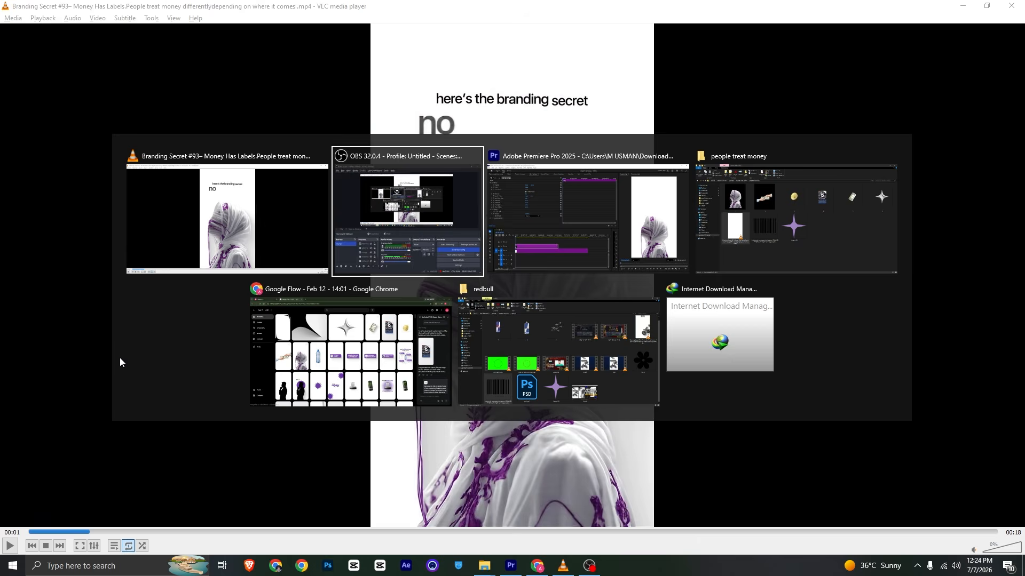
pyautogui.moveTo(202, 117); pyautogui.dragTo(95, 106)
pyautogui.hotkey('ctrl', 's')
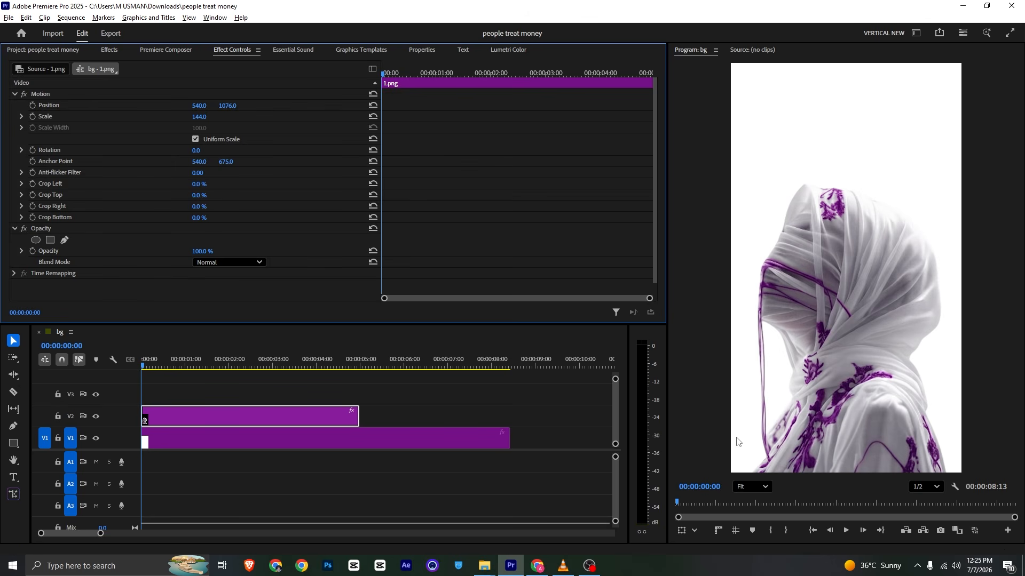
# Step: Switch to the Google Flow project in Chrome and examine the generated assets and the prompts used to create the isolated images
pyautogui.click(521, 493)
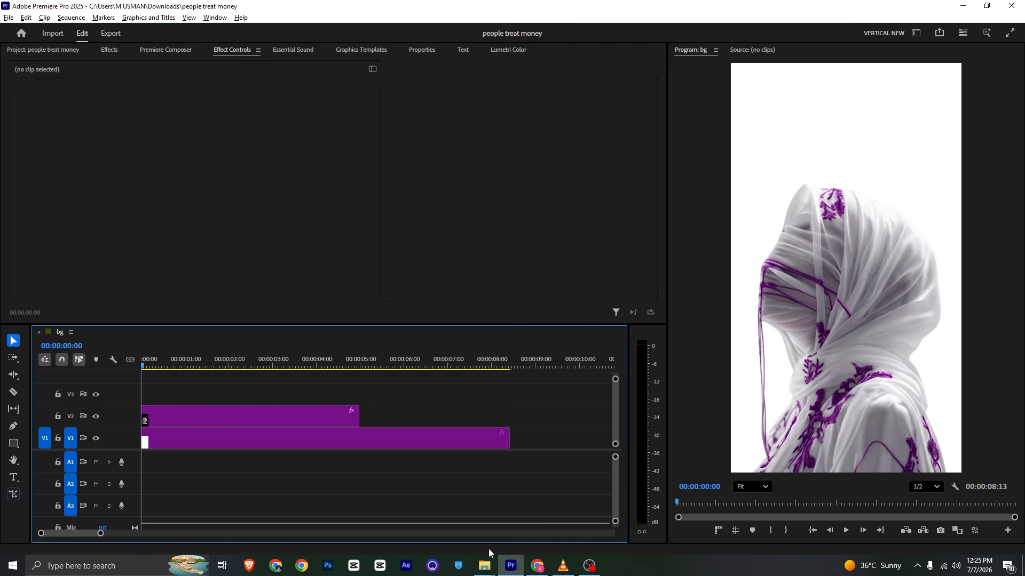
pyautogui.click(537, 566)
pyautogui.scroll(-2, 288, 277)
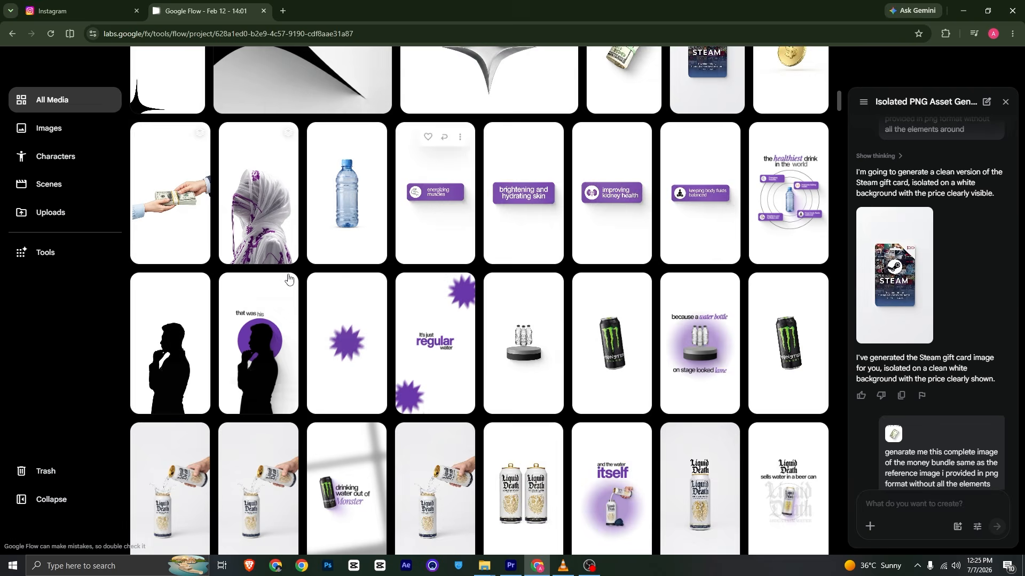
pyautogui.scroll(3, 288, 279)
pyautogui.scroll(5, 917, 285)
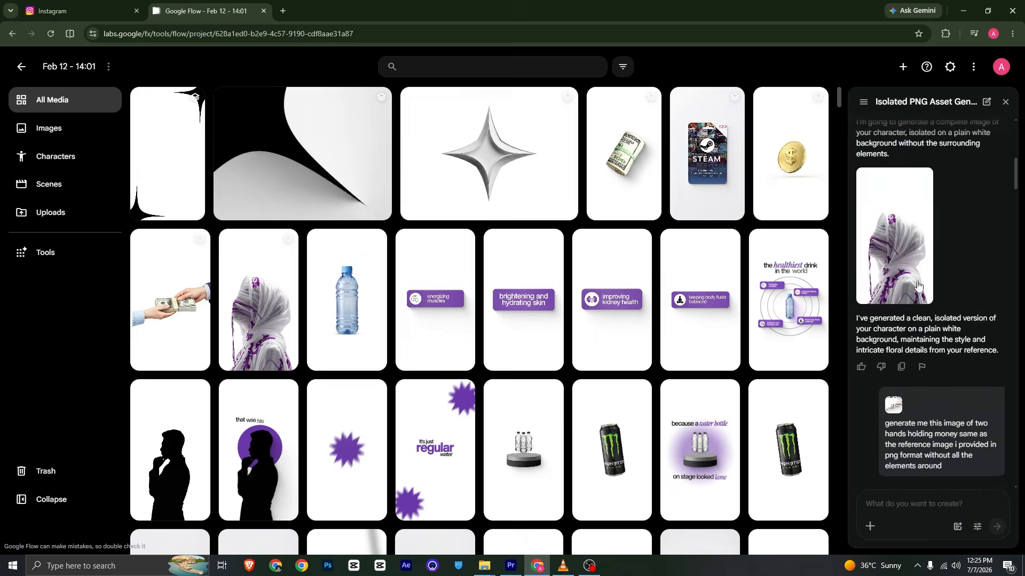
pyautogui.scroll(2, 918, 286)
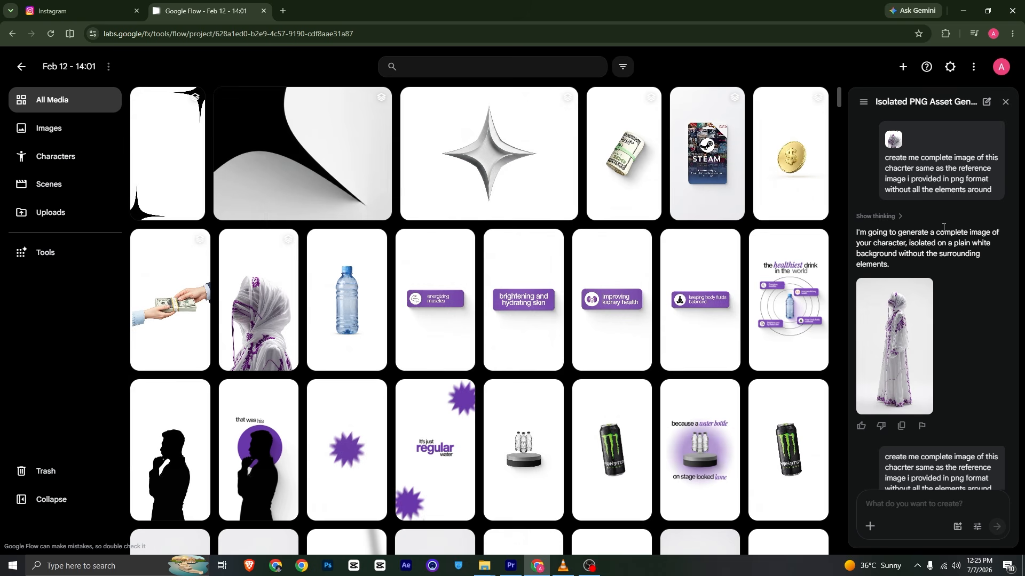
pyautogui.scroll(-4, 940, 181)
pyautogui.scroll(-10, 944, 278)
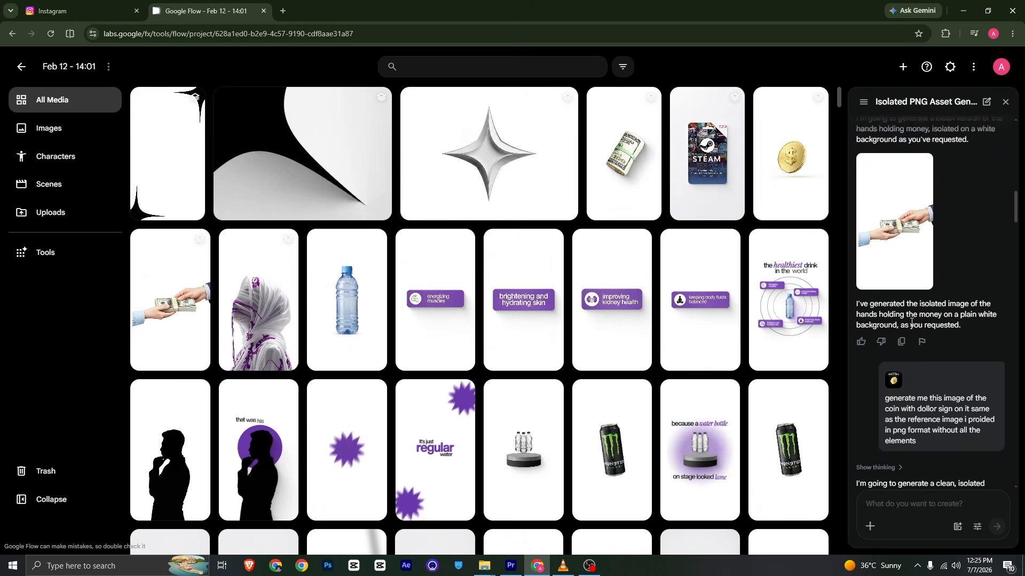
pyautogui.scroll(4, 919, 288)
pyautogui.scroll(5, 919, 288)
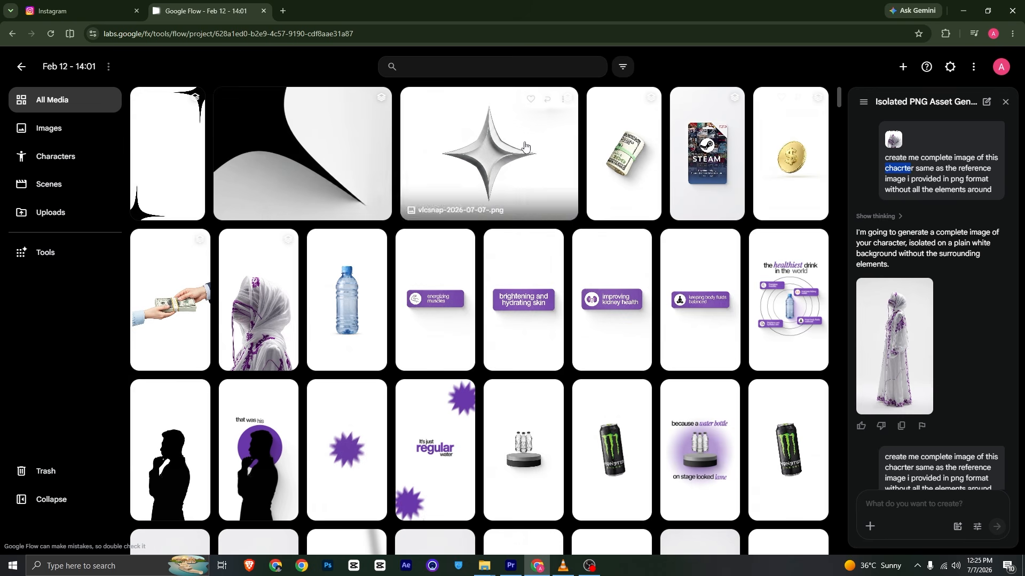
pyautogui.scroll(-3, 510, 328)
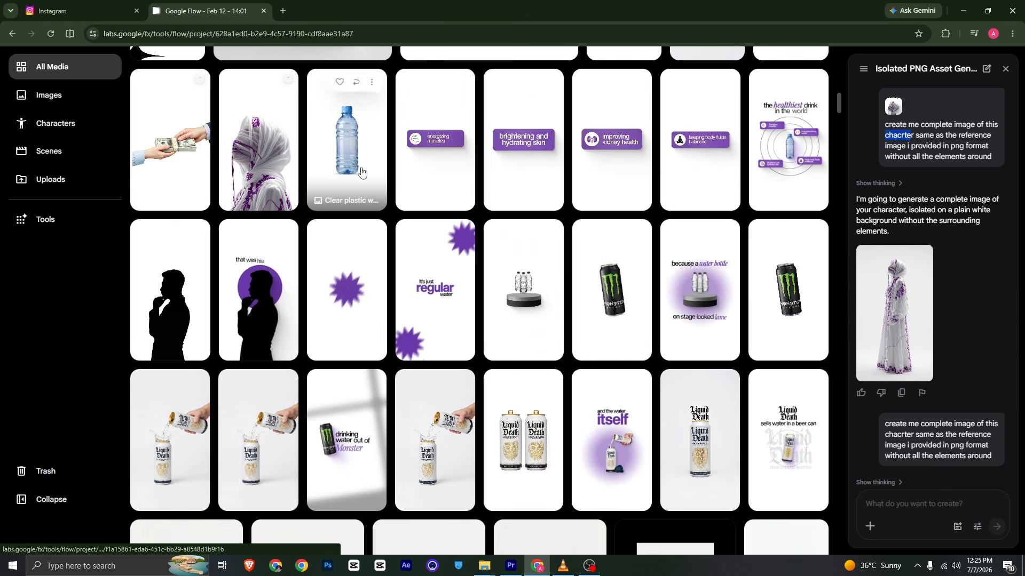
pyautogui.scroll(2, 338, 233)
pyautogui.scroll(1, 342, 230)
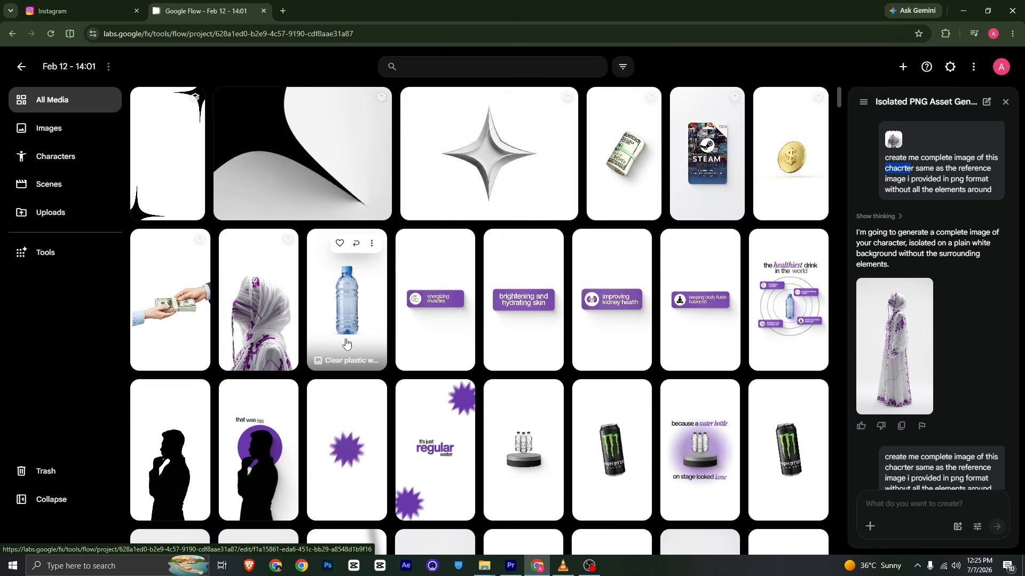
pyautogui.scroll(-1, 790, 298)
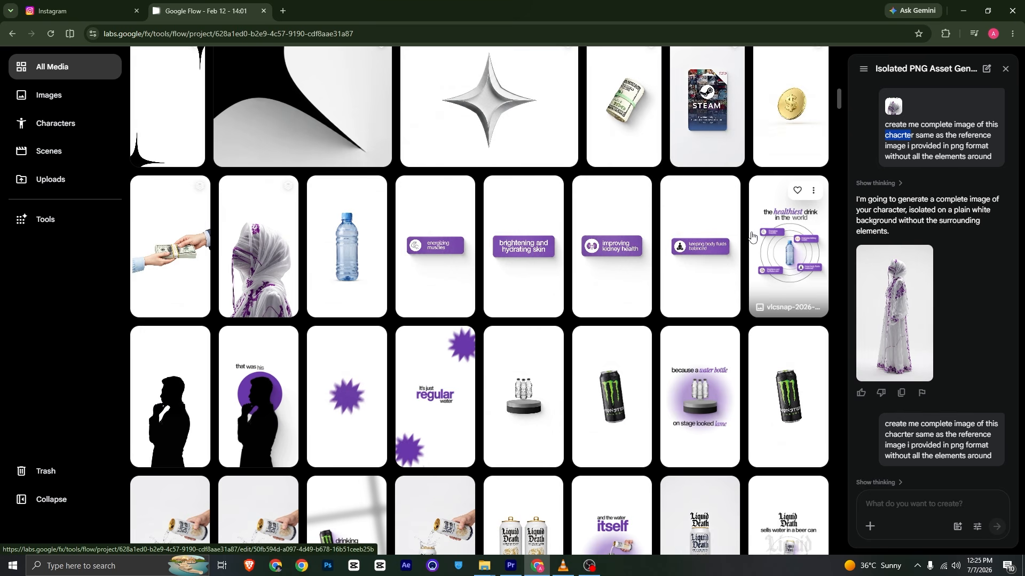
pyautogui.scroll(1, 786, 256)
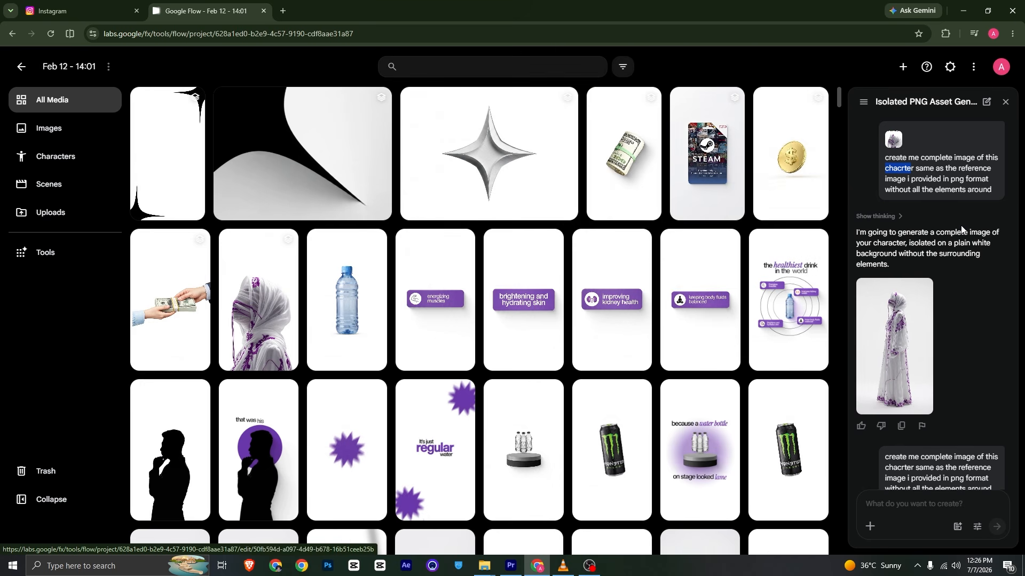
pyautogui.scroll(5, 958, 258)
pyautogui.scroll(-5, 958, 259)
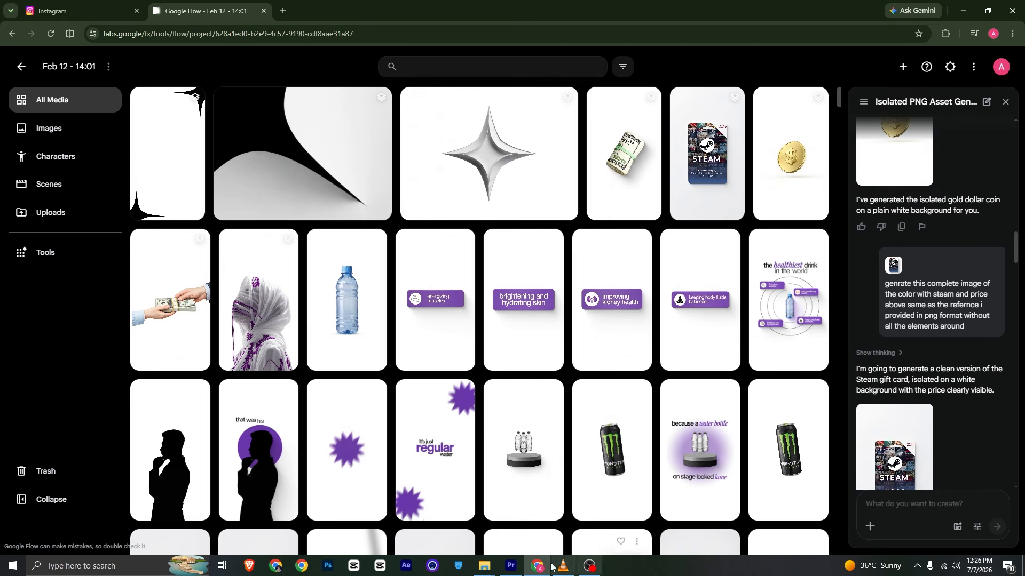
# Step: Back in Premiere Pro, keyframe 1.png's position to rise from 540, 2518.6 at the start to 540, 1076 at about 1.4 seconds
pyautogui.click(510, 566)
pyautogui.moveTo(533, 567); pyautogui.dragTo(459, 566)
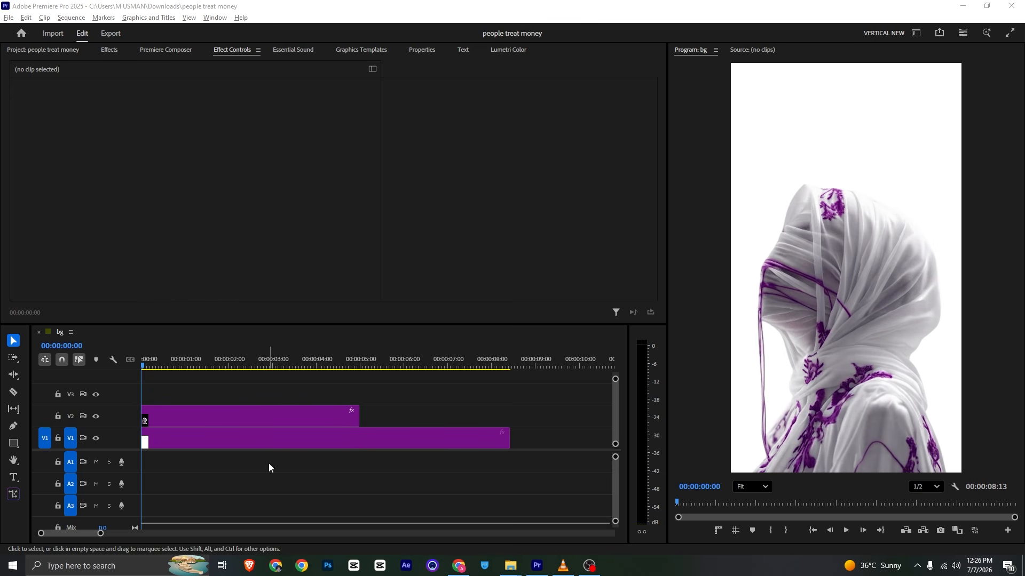
pyautogui.click(182, 414)
pyautogui.click(31, 104)
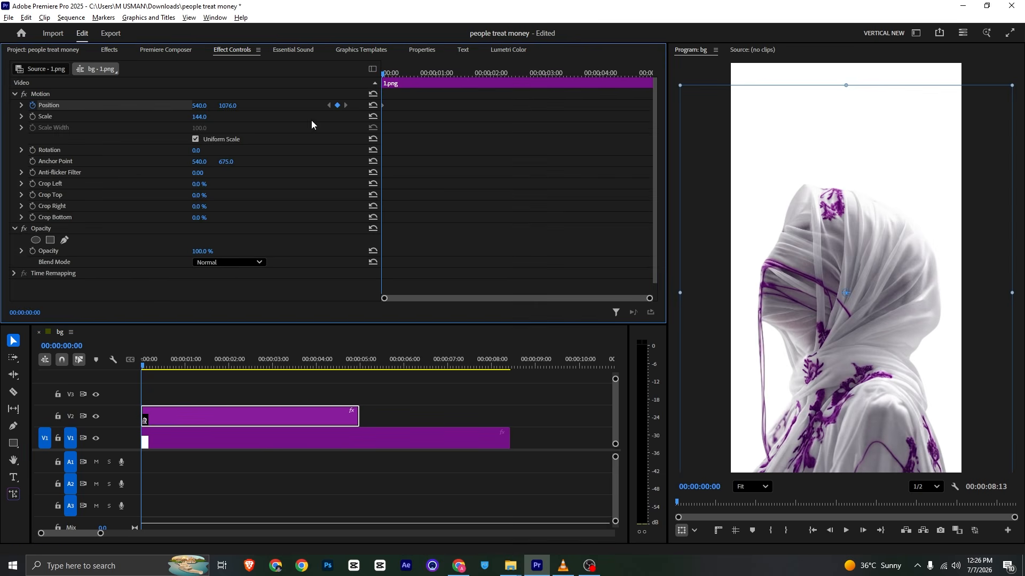
pyautogui.moveTo(383, 108); pyautogui.dragTo(459, 106)
pyautogui.moveTo(234, 110); pyautogui.dragTo(232, 129)
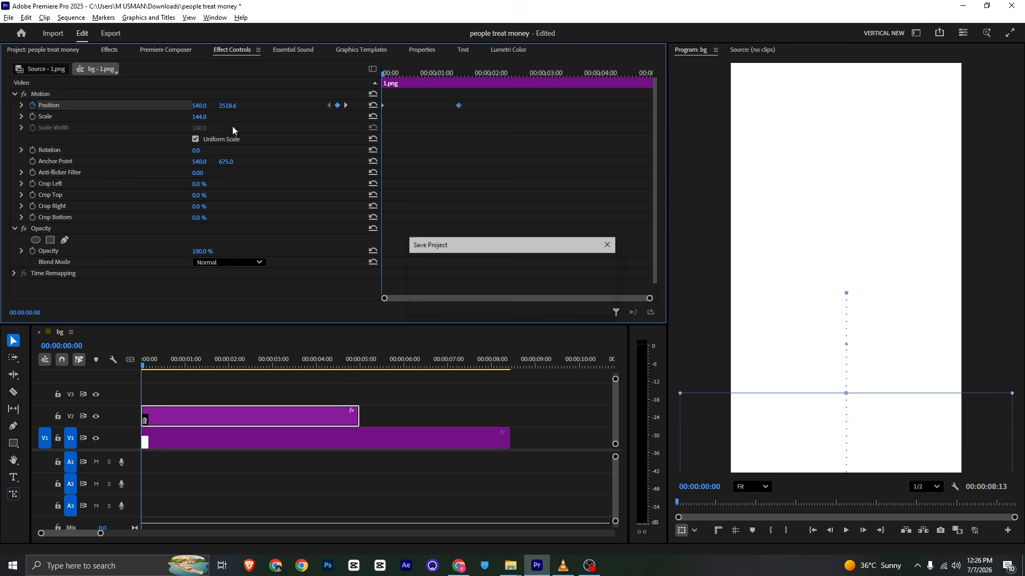
# Step: Apply Ease In to the ending position keyframe, reshape the velocity curve to peak early, save, and preview the rise
pyautogui.rightClick(459, 105)
pyautogui.moveTo(509, 193)
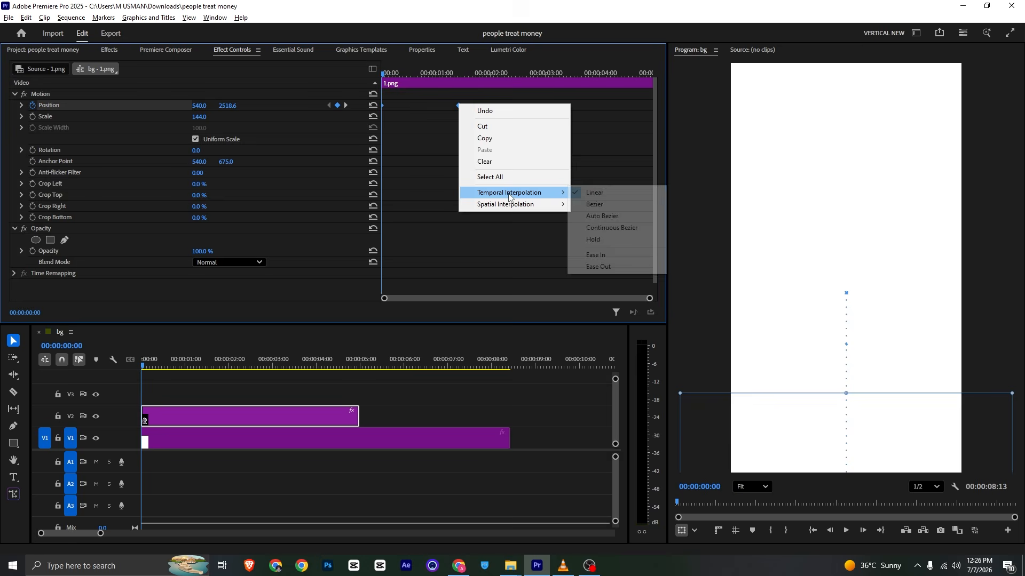
pyautogui.click(587, 257)
pyautogui.click(21, 105)
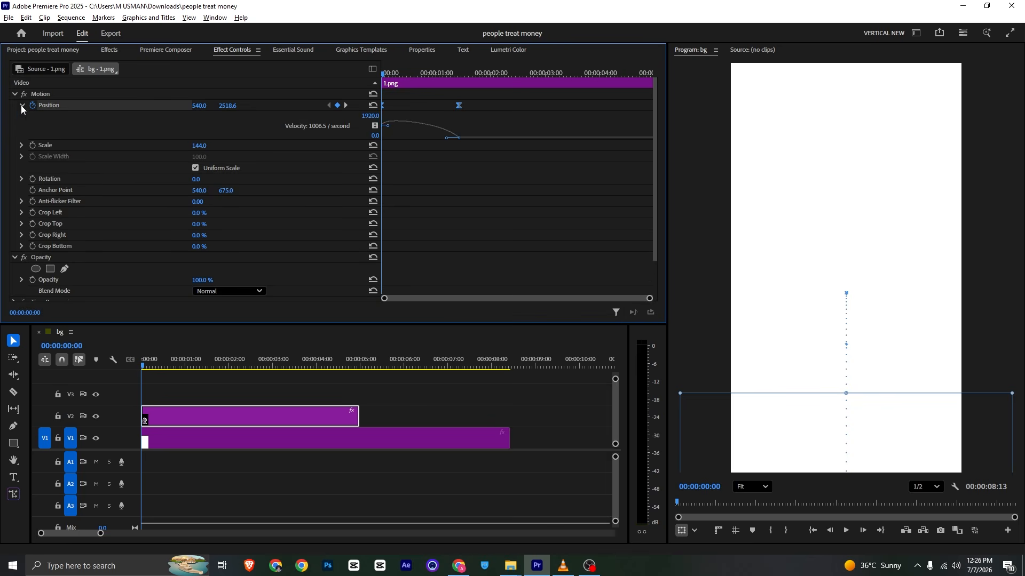
pyautogui.moveTo(388, 128); pyautogui.dragTo(398, 144)
pyautogui.hotkey('ctrl', 's')
pyautogui.press('space')
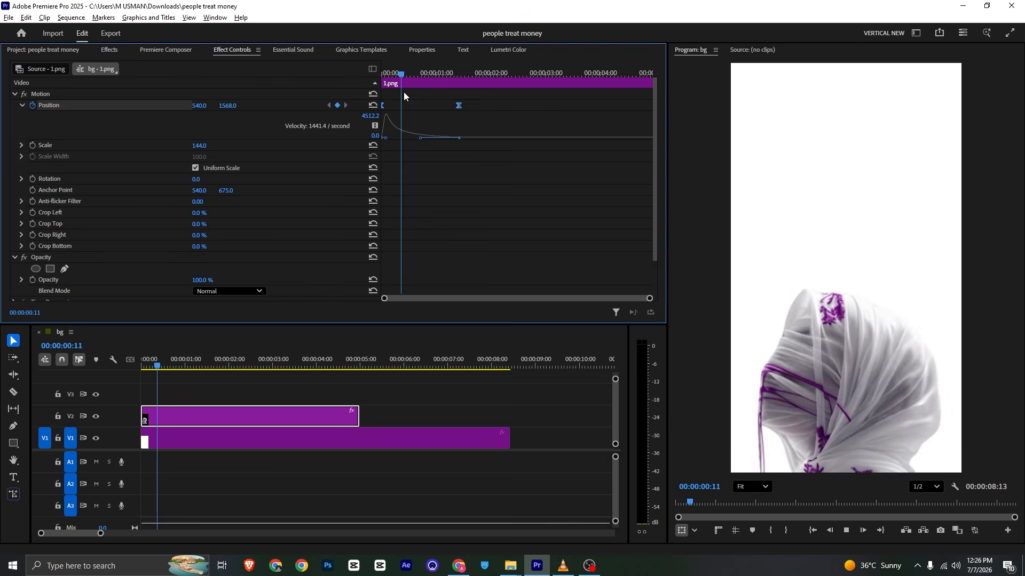
pyautogui.press('space')
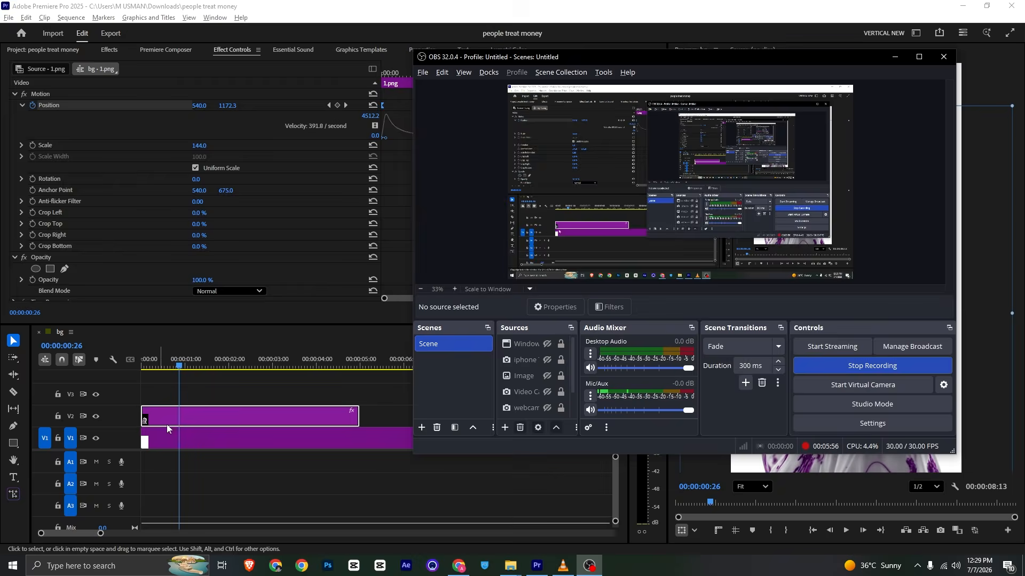
# Step: Review the opening of the reference video in VLC and return to Premiere Pro
pyautogui.click(189, 395)
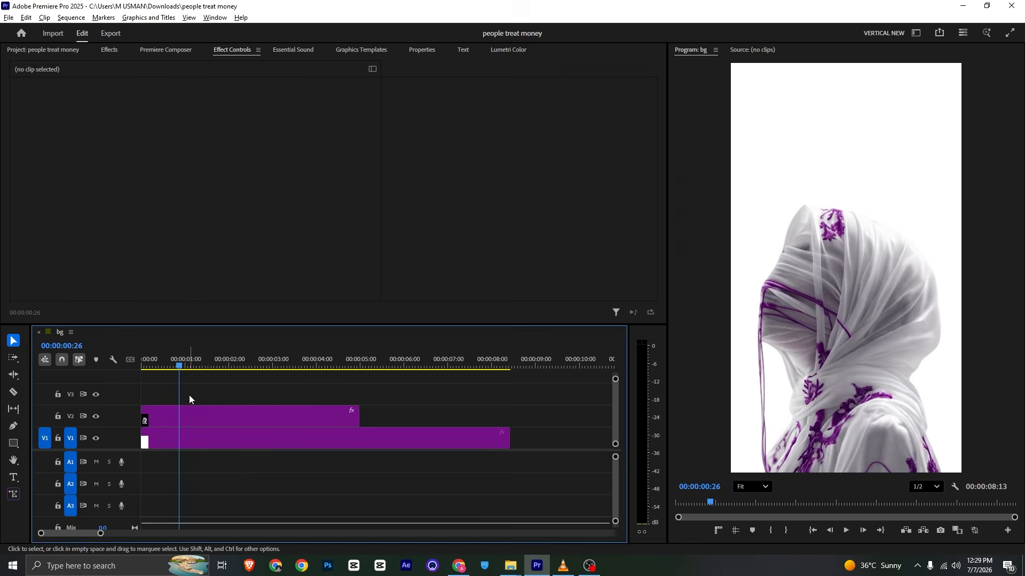
pyautogui.click(568, 573)
pyautogui.moveTo(89, 529)
pyautogui.mouseDown()
pyautogui.moveTo(33, 532)
pyautogui.moveTo(80, 532)
pyautogui.mouseUp()
pyautogui.click(537, 565)
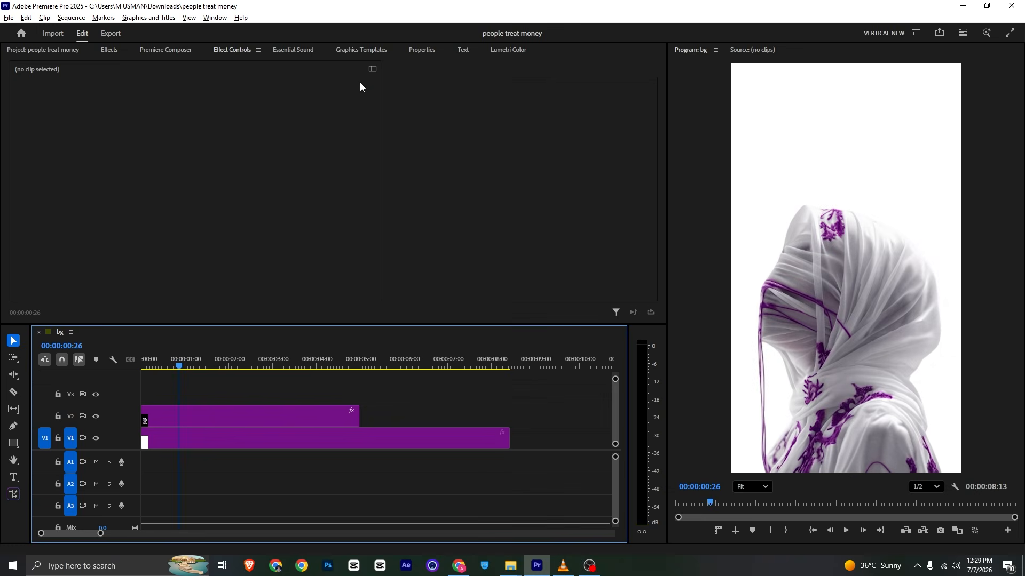
# Step: Add the Untitled graphics template to track V3 at the sequence start, accepting the font substitution
pyautogui.click(353, 52)
pyautogui.moveTo(59, 176); pyautogui.dragTo(113, 395)
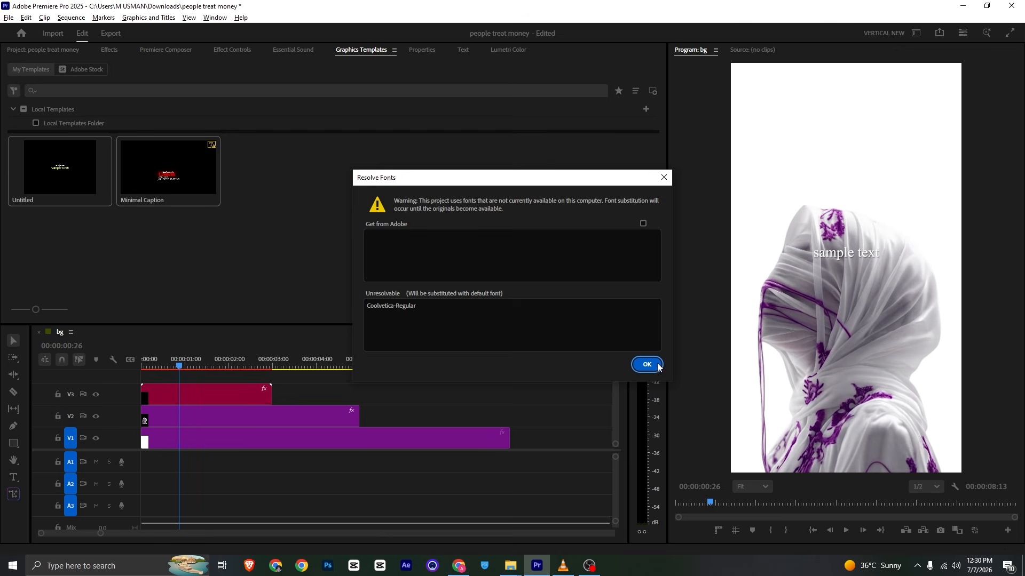
pyautogui.click(657, 363)
# Step: Delete the placeholder in the sample text 2 field of the title clip on V3
pyautogui.click(165, 390)
pyautogui.click(414, 53)
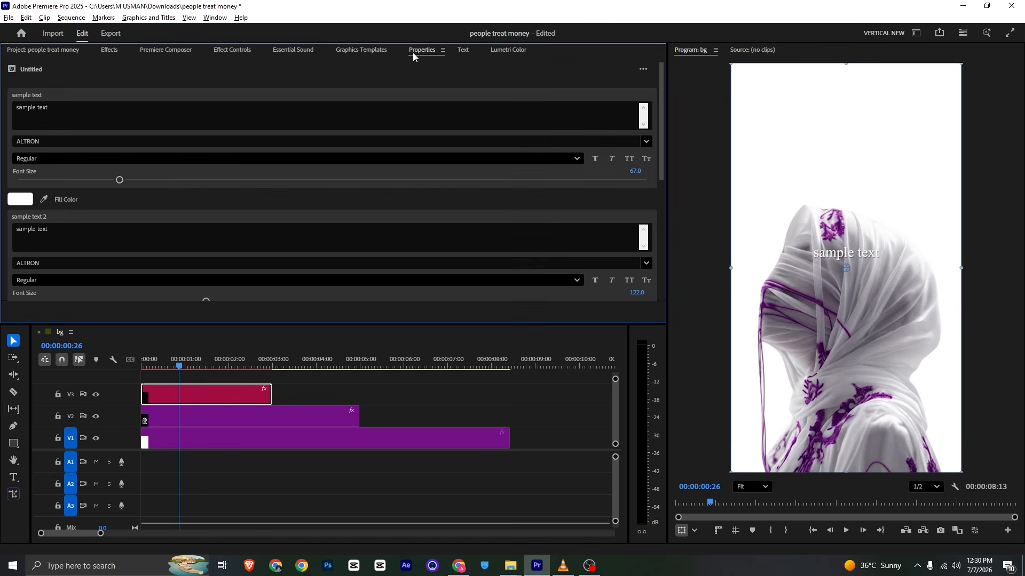
pyautogui.click(161, 230)
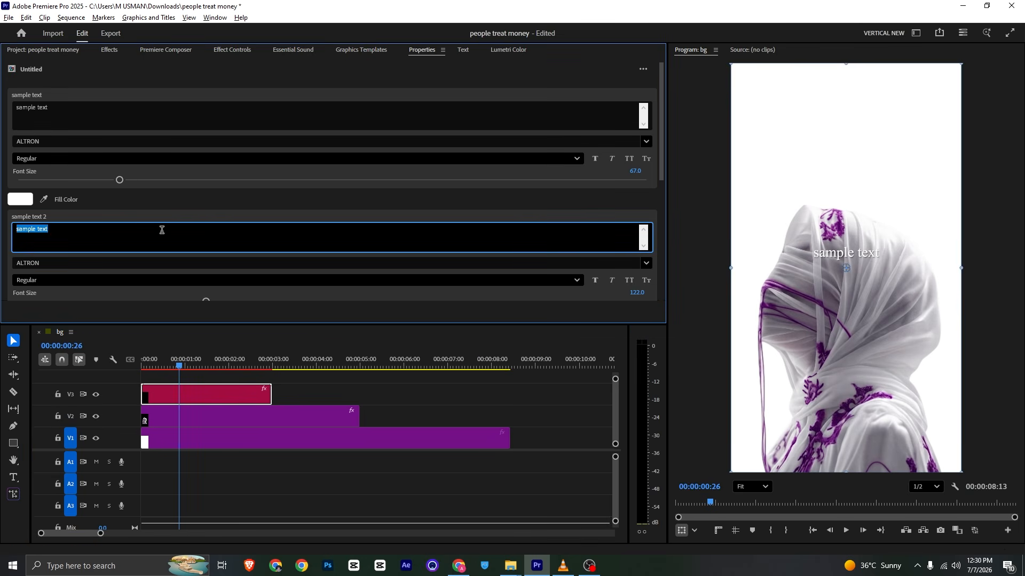
pyautogui.press('BackSpace')
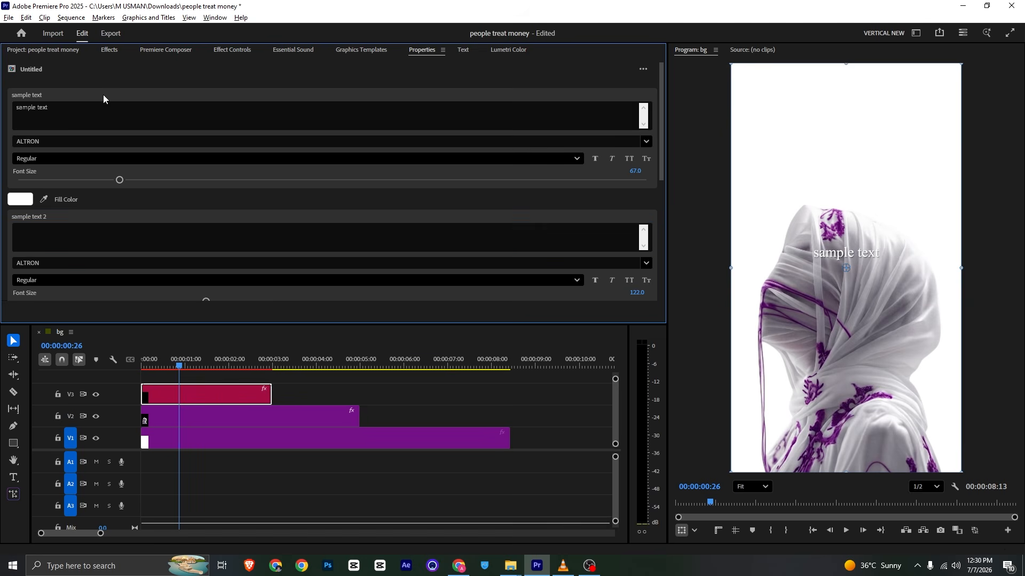
# Step: Replace the sample text placeholder of the V3 title with "here's the branding secret", checking the VLC reference for wording, and save
pyautogui.click(104, 105)
pyautogui.press('BackSpace')
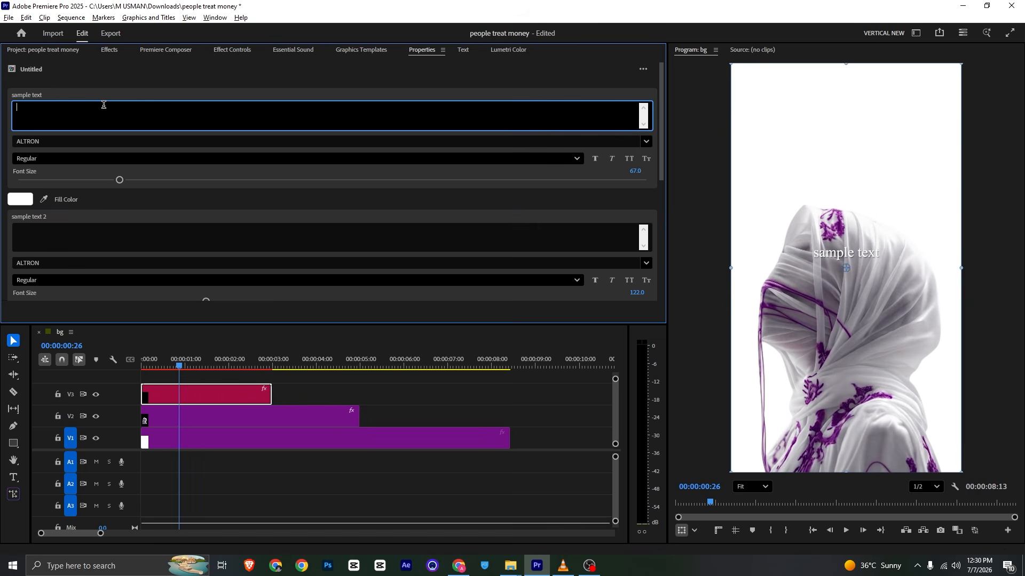
pyautogui.hotkey('alt', 'Tab')
pyautogui.hotkey('alt', 'Tab')
pyautogui.write("here's the branding secret")
pyautogui.click(252, 86)
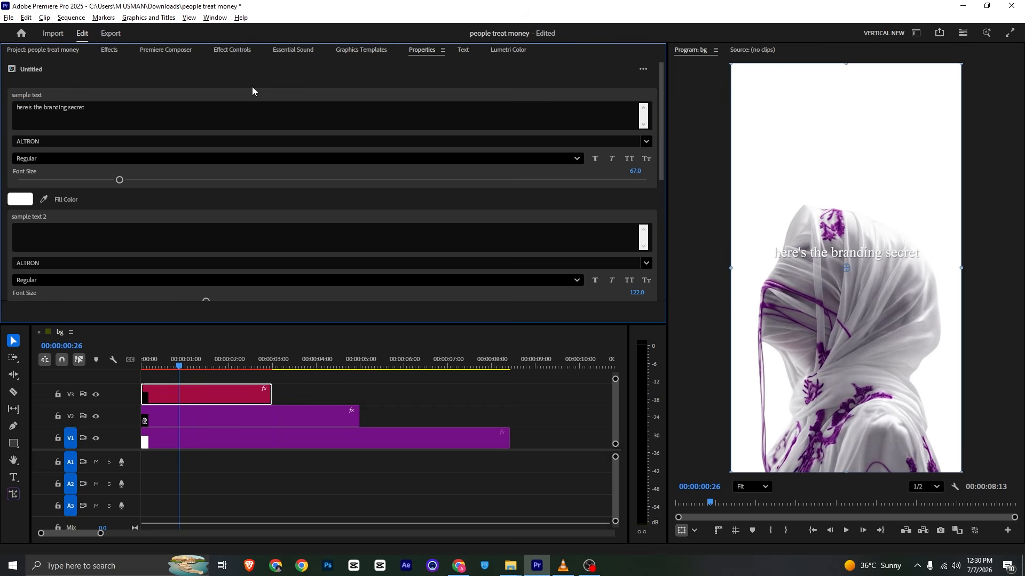
pyautogui.hotkey('ctrl', 's')
# Step: Style the "here's the branding secret" title with a black fill, Arial Bold font and a font size of 74.9
pyautogui.click(20, 199)
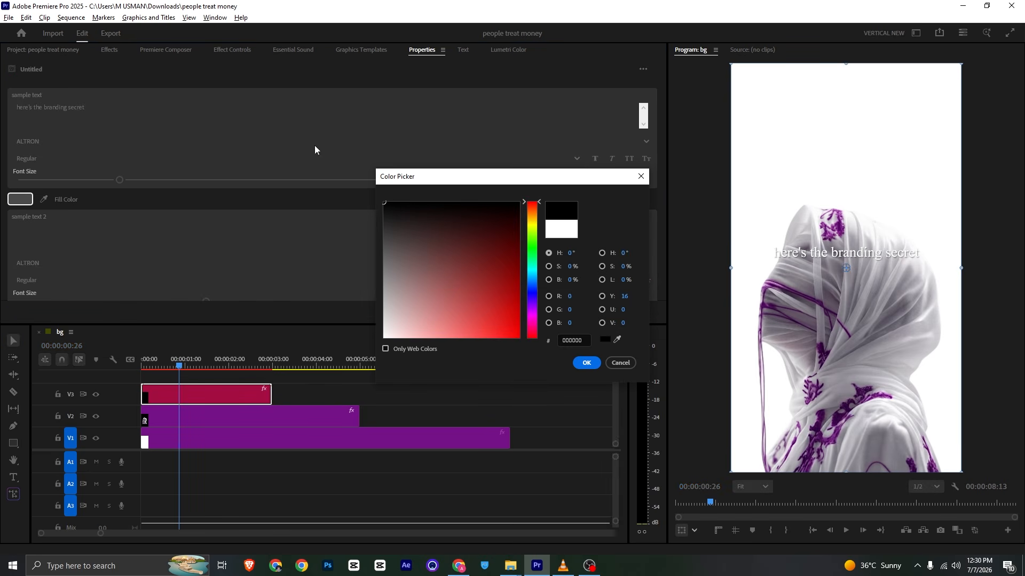
pyautogui.click(589, 363)
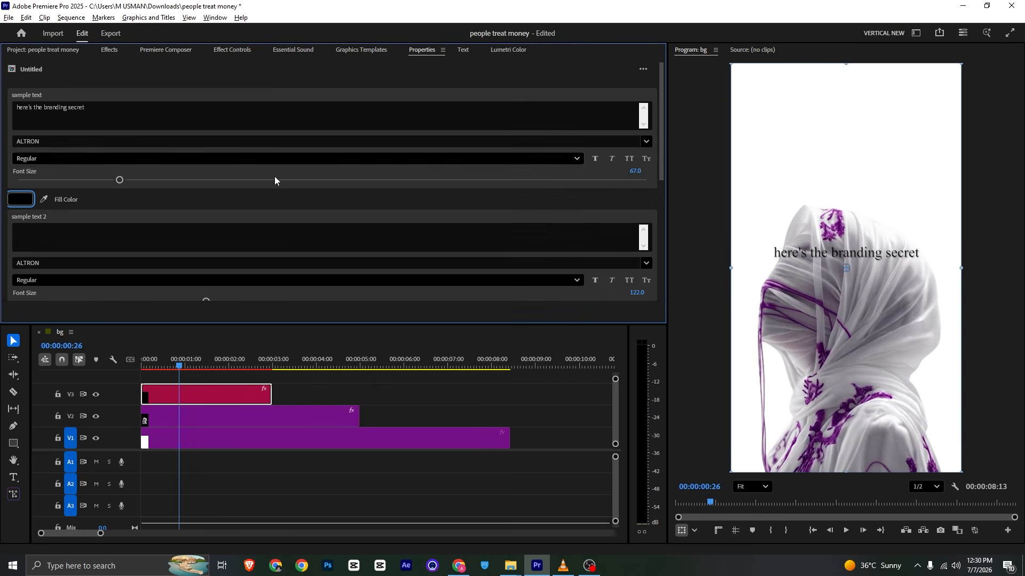
pyautogui.click(44, 142)
pyautogui.moveTo(212, 189); pyautogui.dragTo(209, 142)
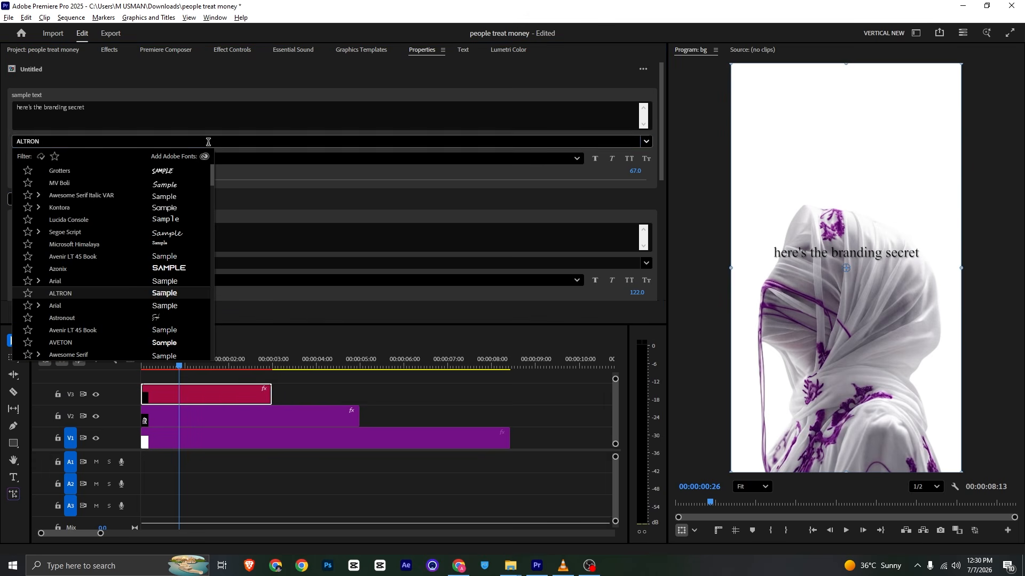
pyautogui.click(83, 281)
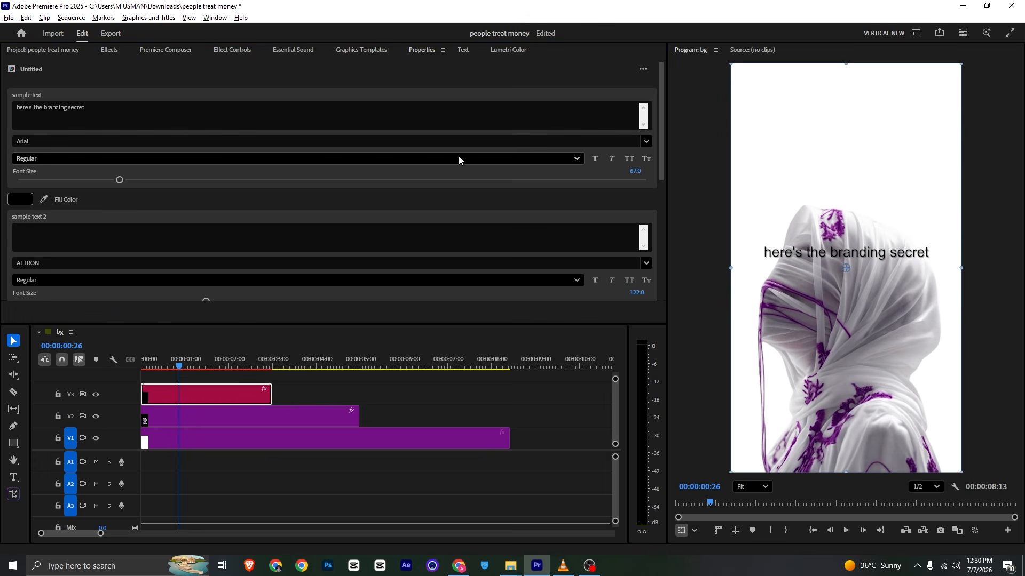
pyautogui.click(502, 159)
pyautogui.click(113, 205)
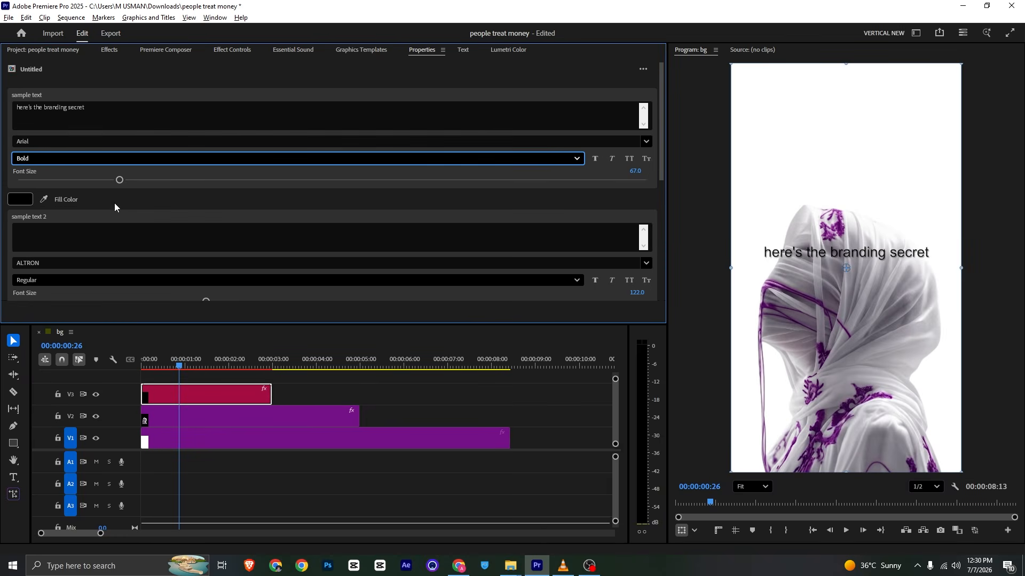
pyautogui.click(133, 184)
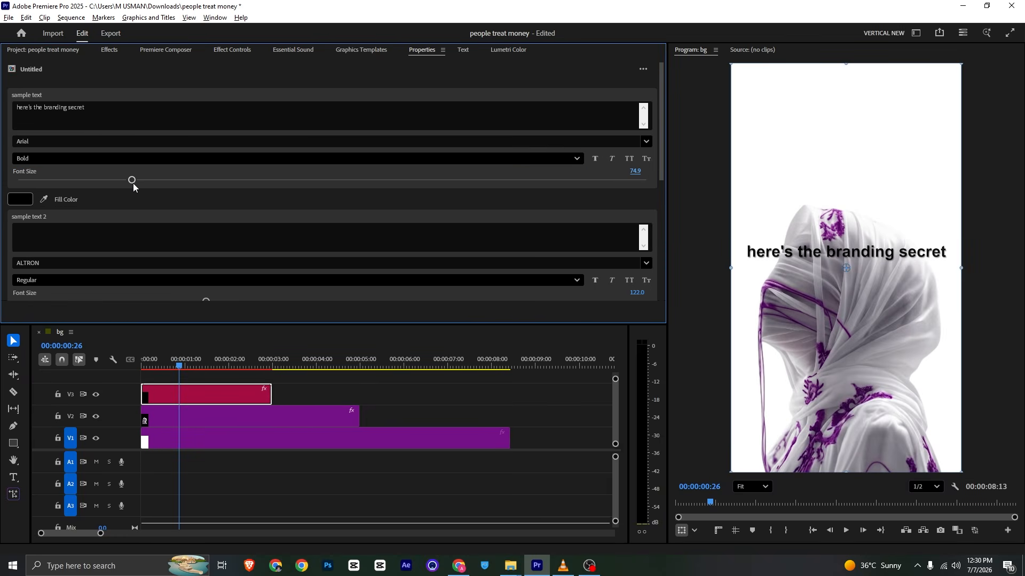
# Step: Raise the V3 title to position 540, 280, compare it with the reference video, and reduce its font size to 60
pyautogui.click(230, 49)
pyautogui.moveTo(226, 116)
pyautogui.mouseDown()
pyautogui.moveTo(181, 116)
pyautogui.moveTo(230, 97)
pyautogui.mouseUp()
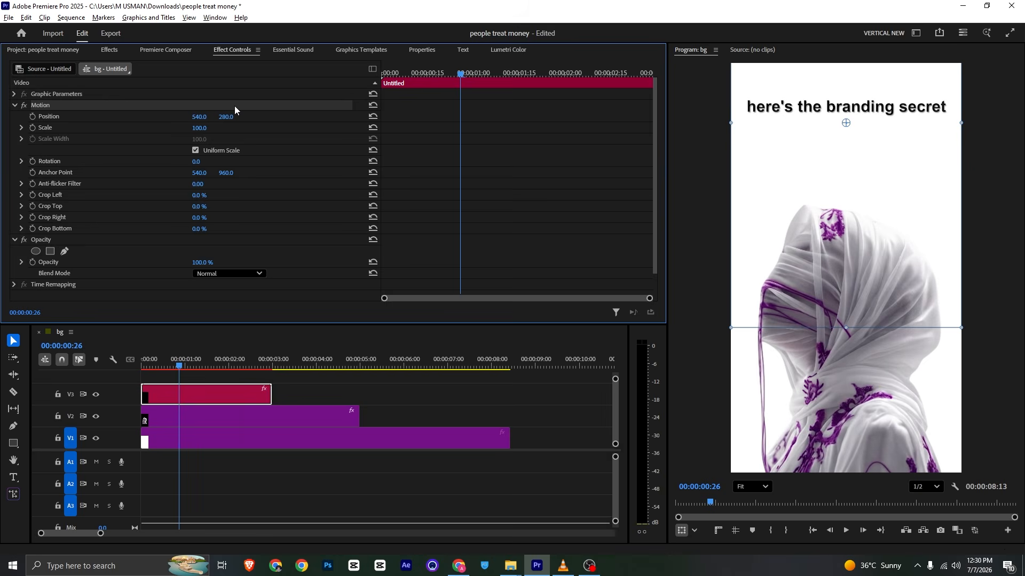
pyautogui.hotkey('alt', 'Tab')
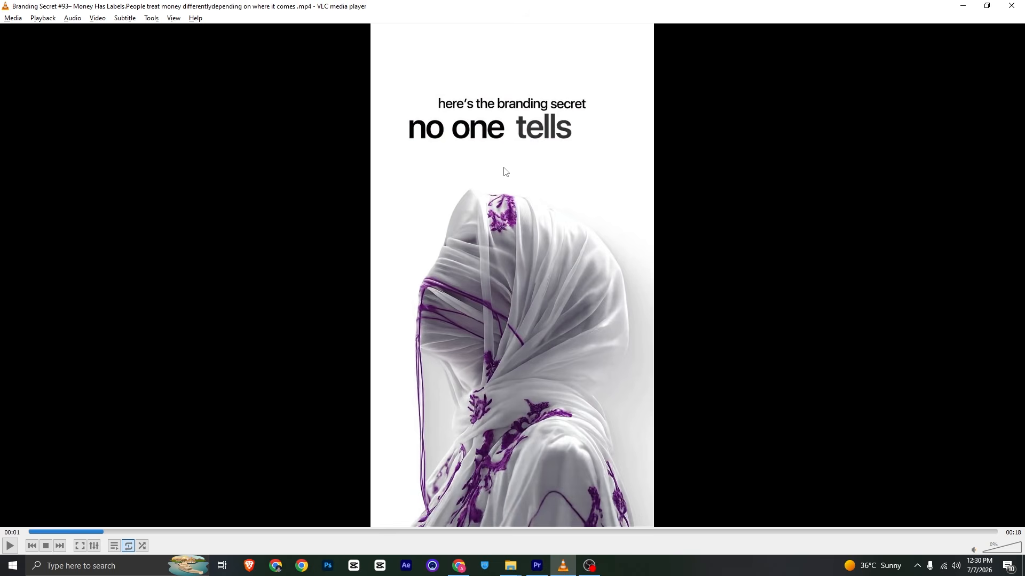
pyautogui.hotkey('alt', 'Tab')
pyautogui.click(422, 49)
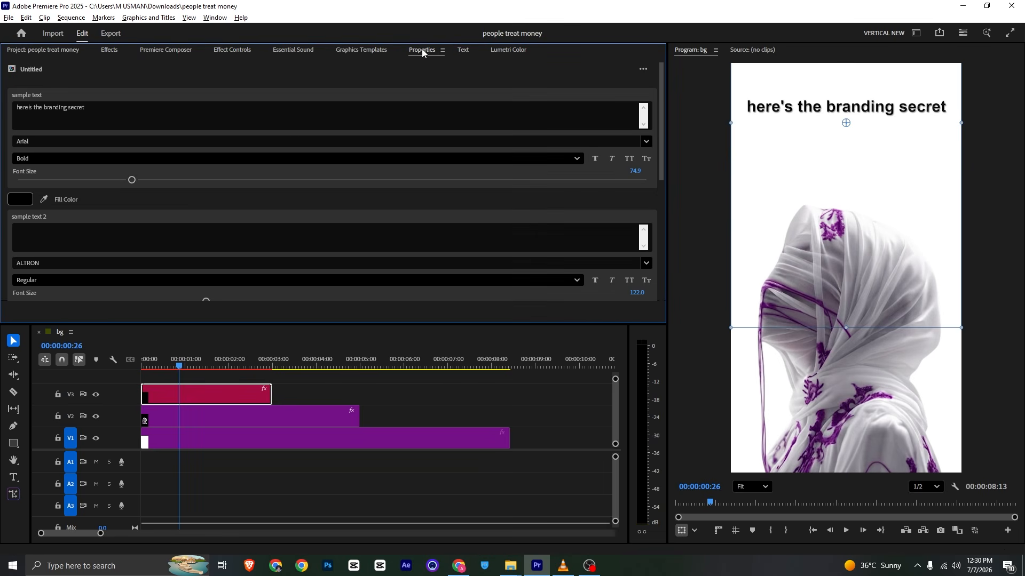
pyautogui.click(110, 179)
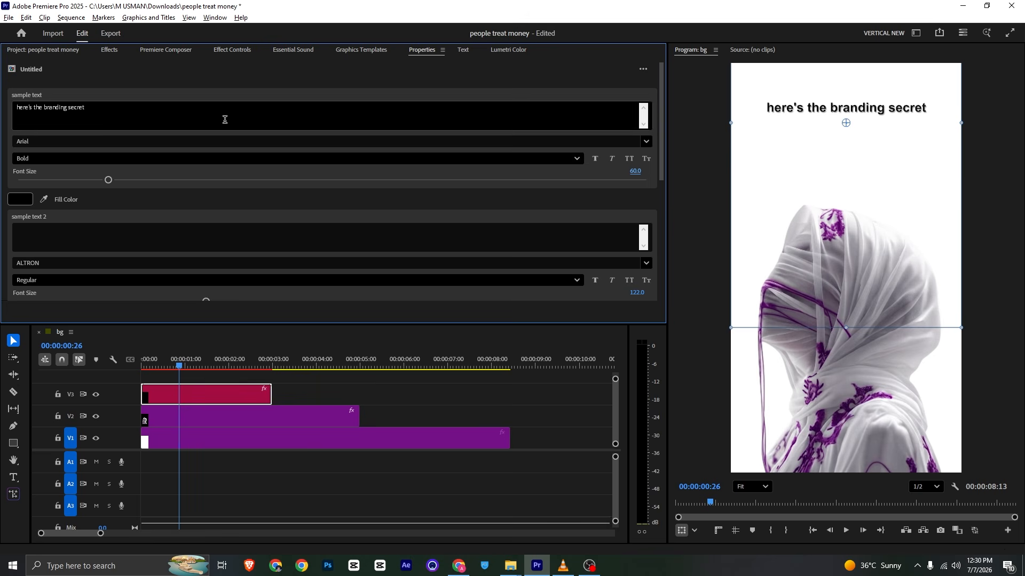
# Step: Add the Premiere Composer text preset Ease Position X - Right on V4 at the sequence start and turn off its Animation Out
pyautogui.click(167, 51)
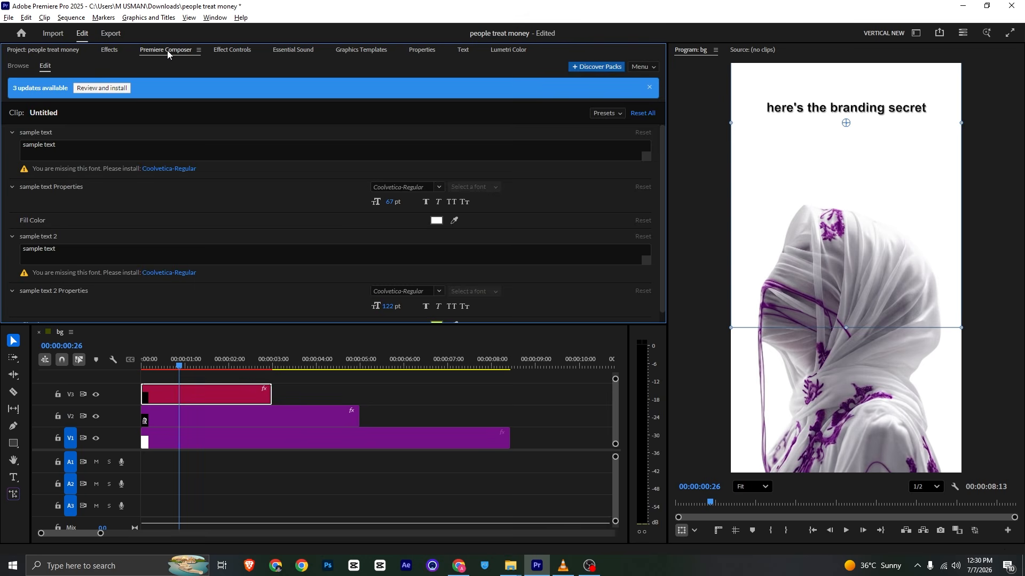
pyautogui.click(19, 66)
pyautogui.click(25, 124)
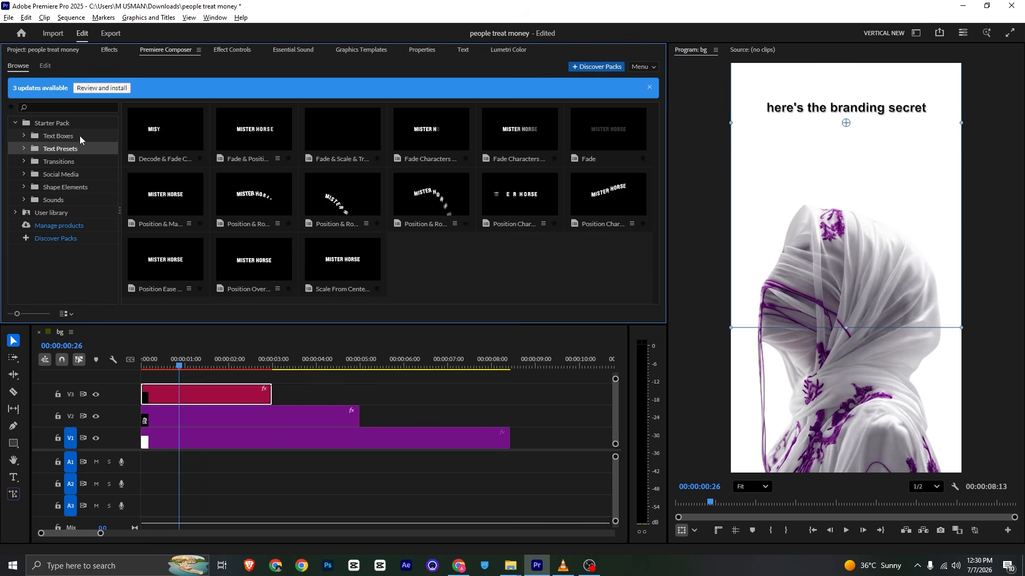
pyautogui.click(515, 200)
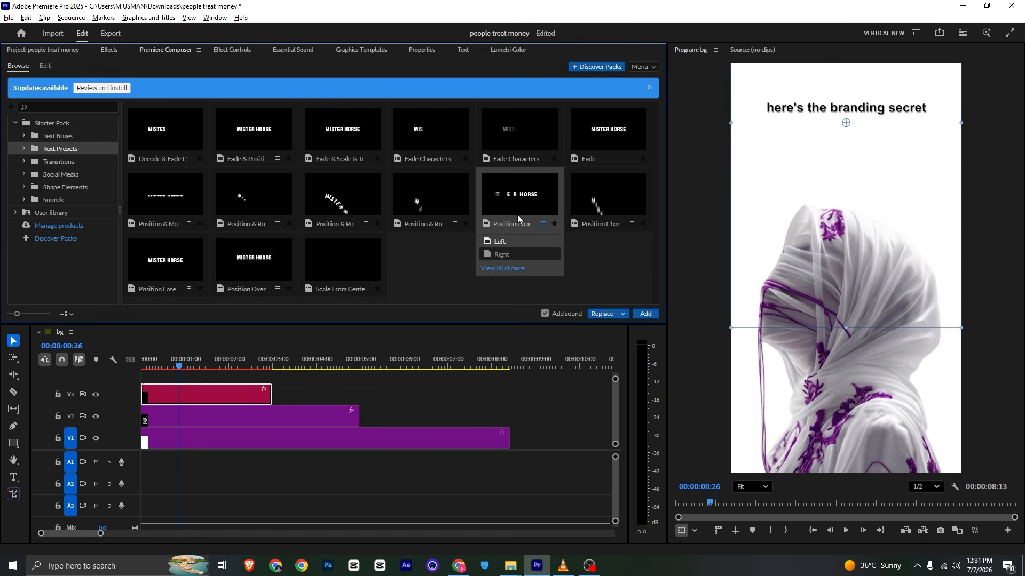
pyautogui.click(520, 253)
pyautogui.moveTo(512, 202); pyautogui.dragTo(156, 374)
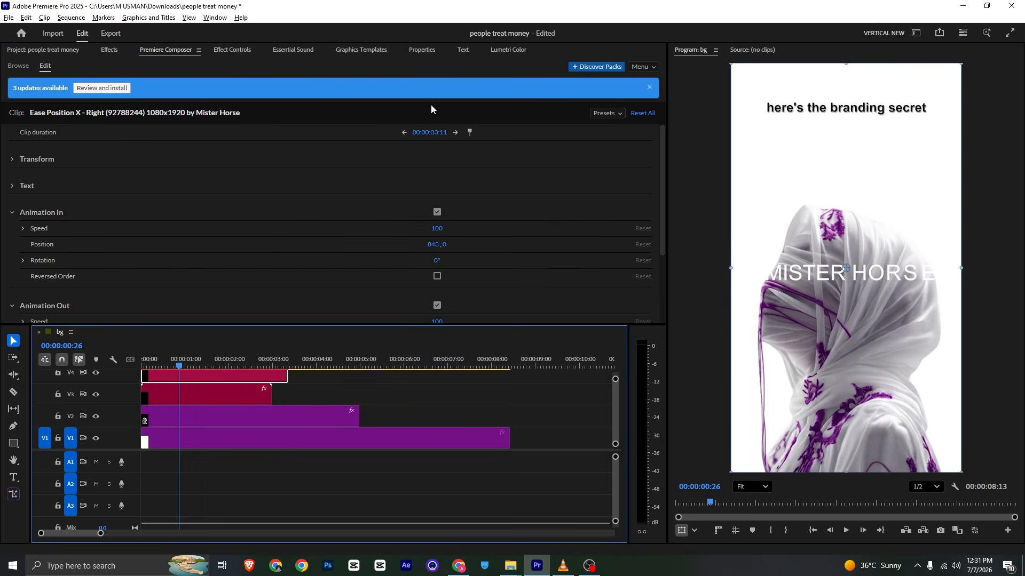
pyautogui.scroll(-3, 283, 224)
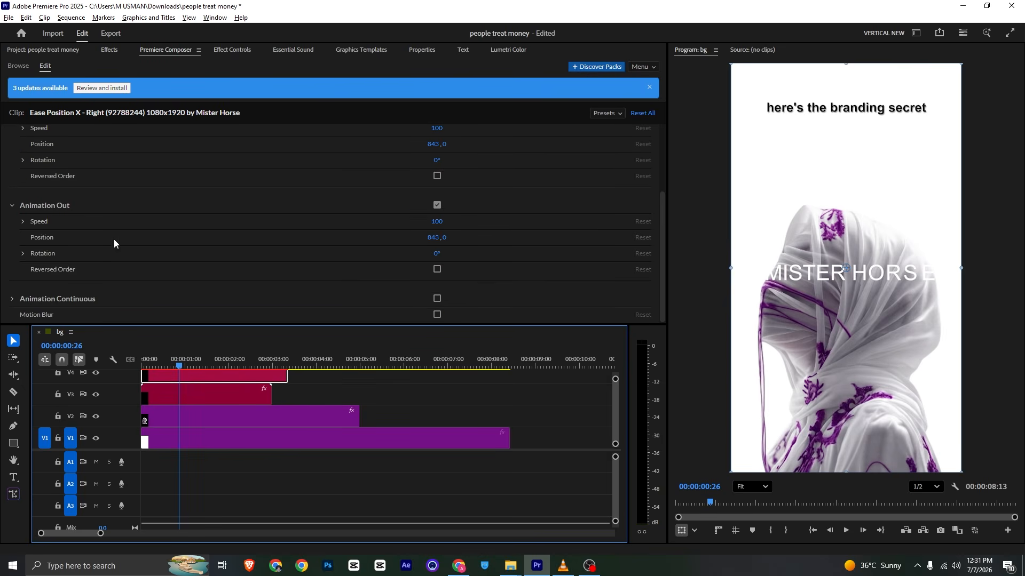
pyautogui.click(438, 206)
# Step: Replace the V4 preset's placeholder text with "no one tells you", checking the wording in the VLC reference video
pyautogui.click(421, 50)
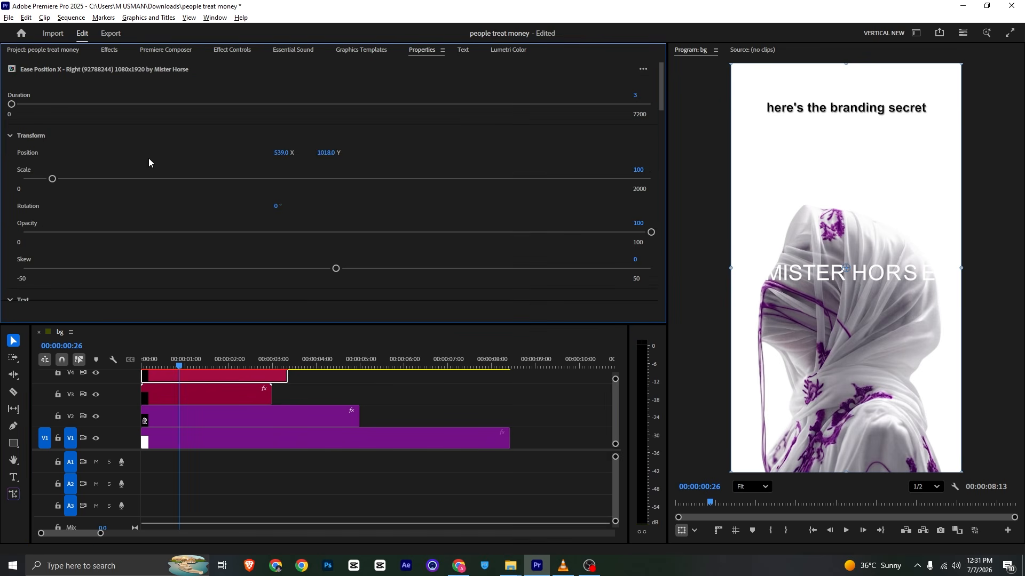
pyautogui.scroll(-5, 117, 186)
pyautogui.doubleClick(80, 169)
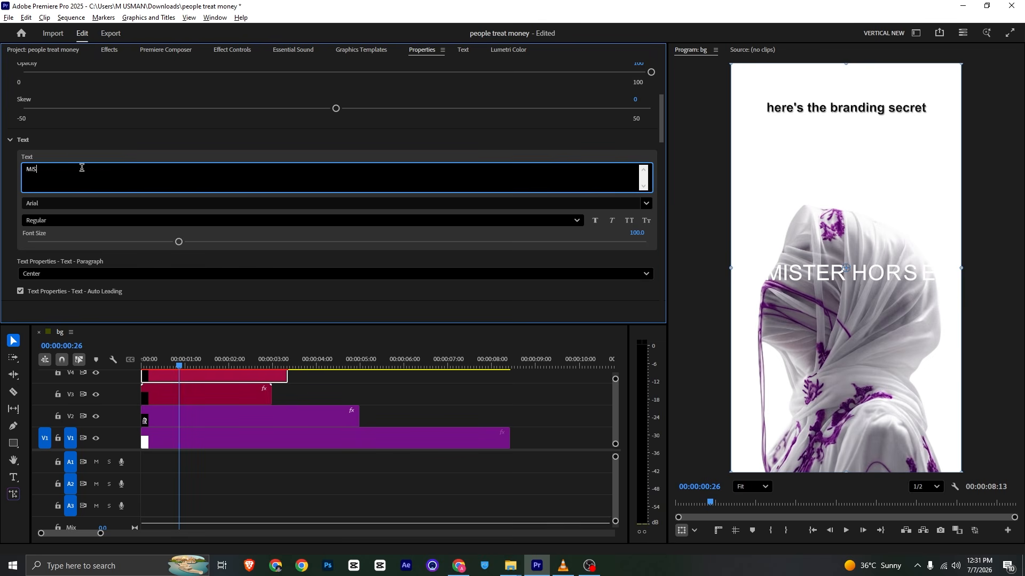
pyautogui.hotkey('alt', 'Tab')
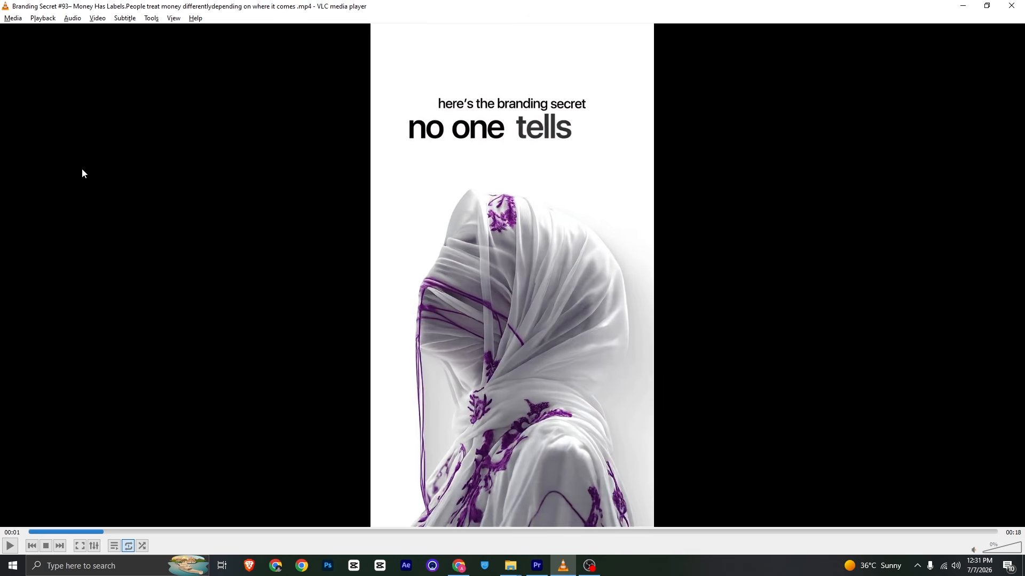
pyautogui.press('space')
pyautogui.hotkey('alt', 'Tab')
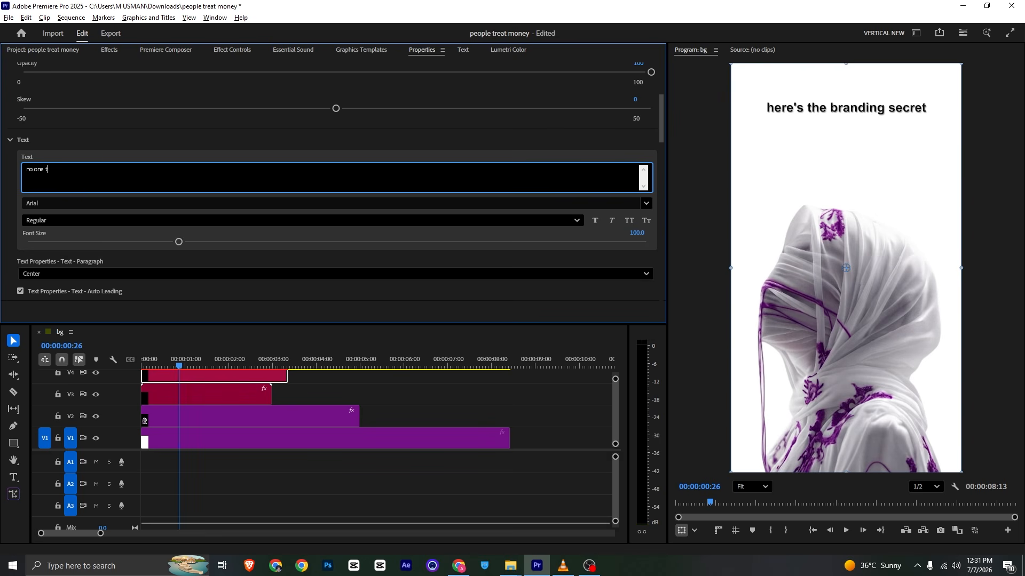
pyautogui.click(80, 159)
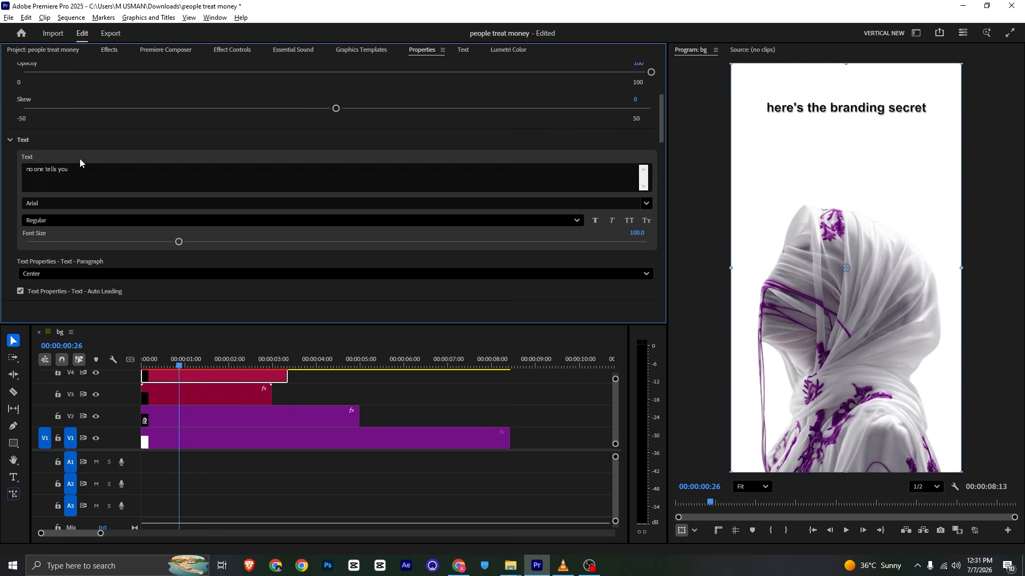
# Step: Style the "no one tells you" title in Bold with a black fill and a font size of 118
pyautogui.click(79, 221)
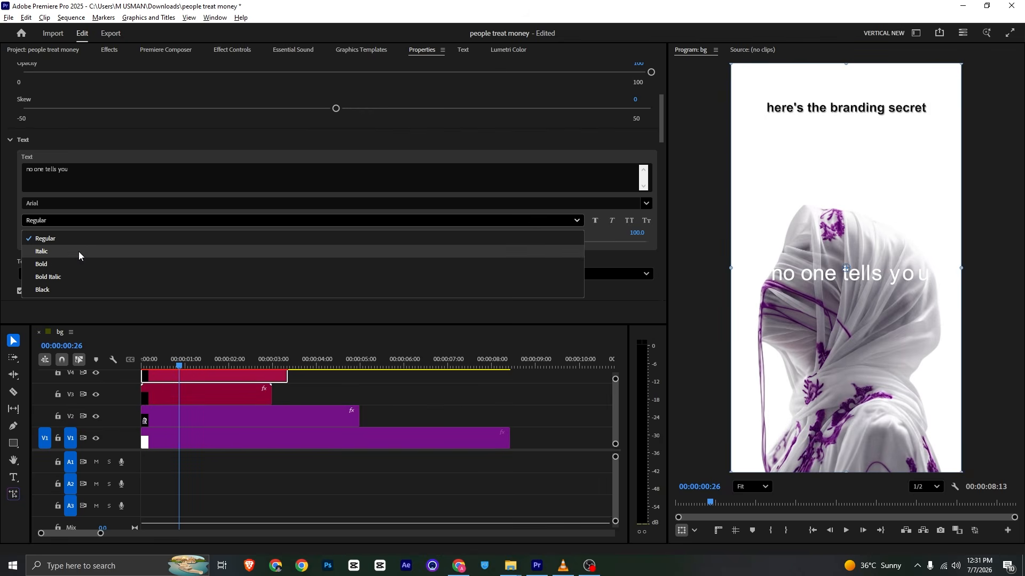
pyautogui.click(84, 264)
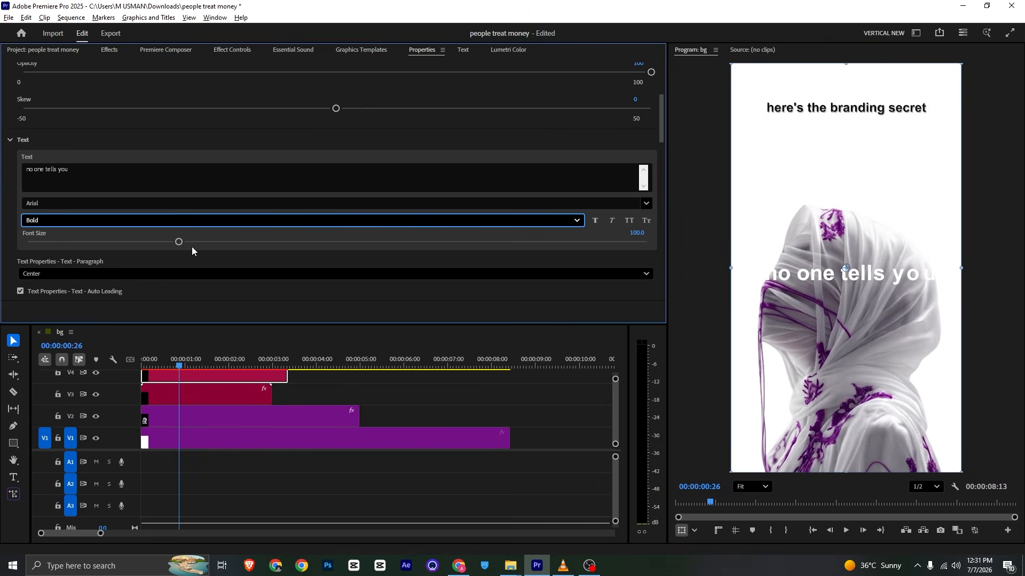
pyautogui.scroll(-7, 91, 213)
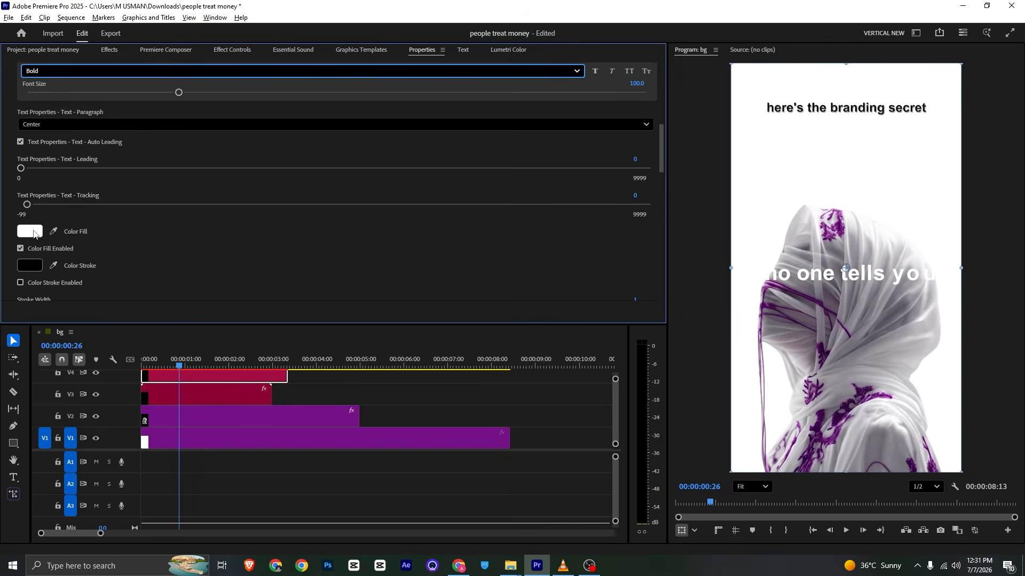
pyautogui.click(30, 231)
pyautogui.click(578, 364)
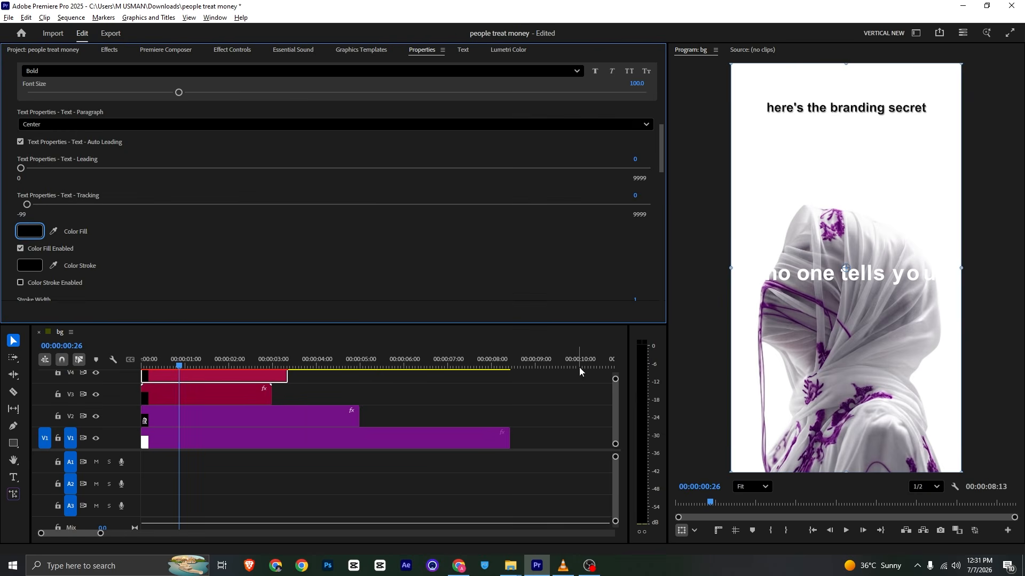
pyautogui.scroll(1, 241, 122)
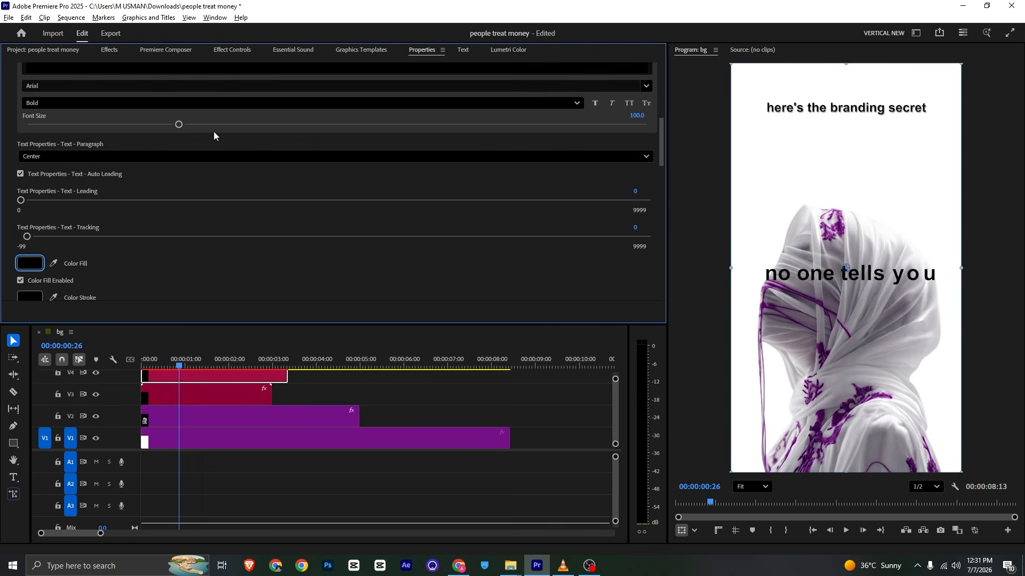
pyautogui.moveTo(178, 125); pyautogui.dragTo(206, 124)
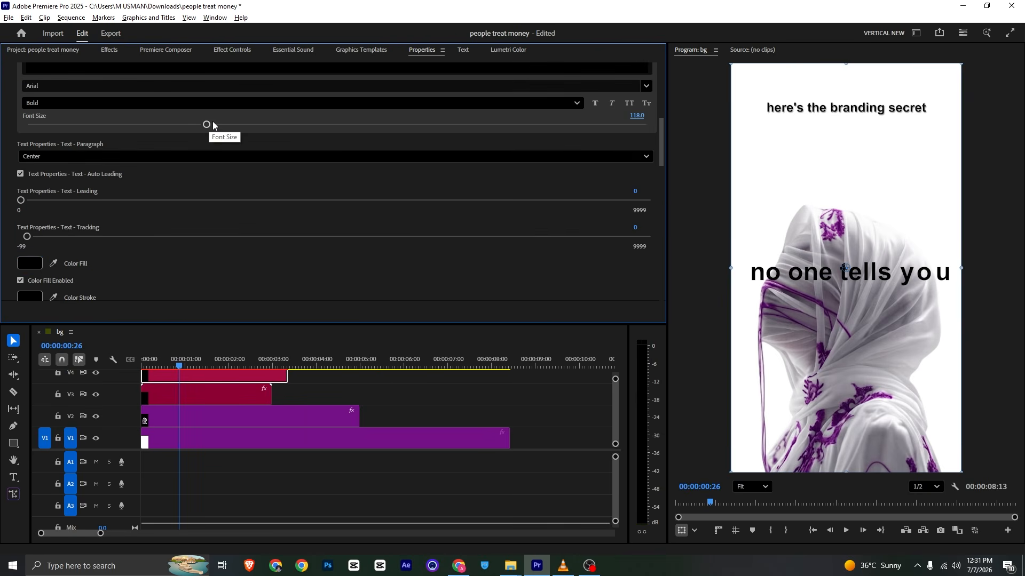
# Step: Position the "no one tells you" title at 540, 321 and the "here's the branding secret" title at 540, 316, and save
pyautogui.click(232, 50)
pyautogui.click(196, 395)
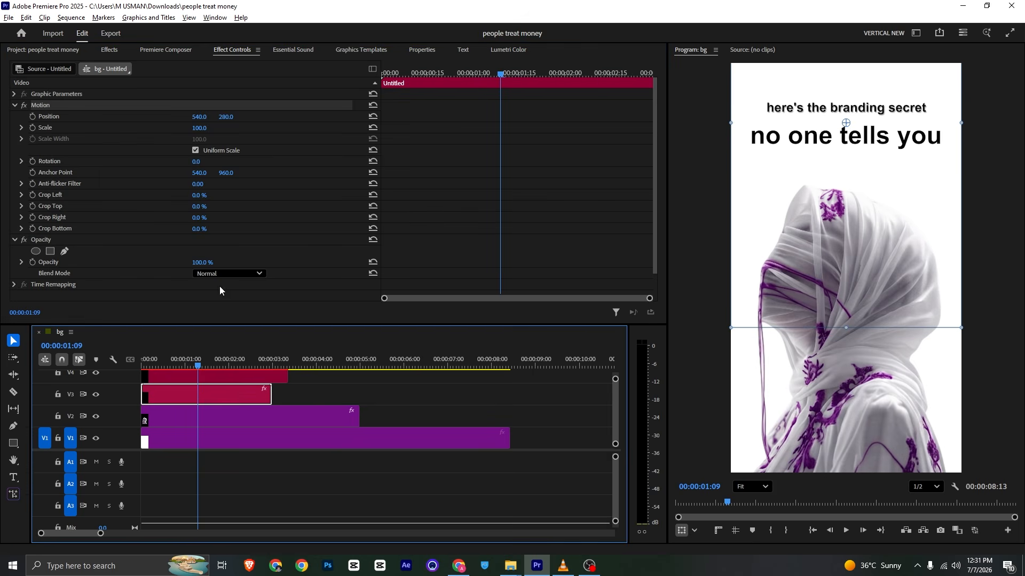
pyautogui.moveTo(224, 122); pyautogui.dragTo(227, 127)
pyautogui.hotkey('ctrl', 's')
# Step: Preview both titles, delay the V4 title clip to start about 0.7 seconds into the sequence, replay the timing, and save
pyautogui.moveTo(180, 359); pyautogui.dragTo(20, 359)
pyautogui.press('space')
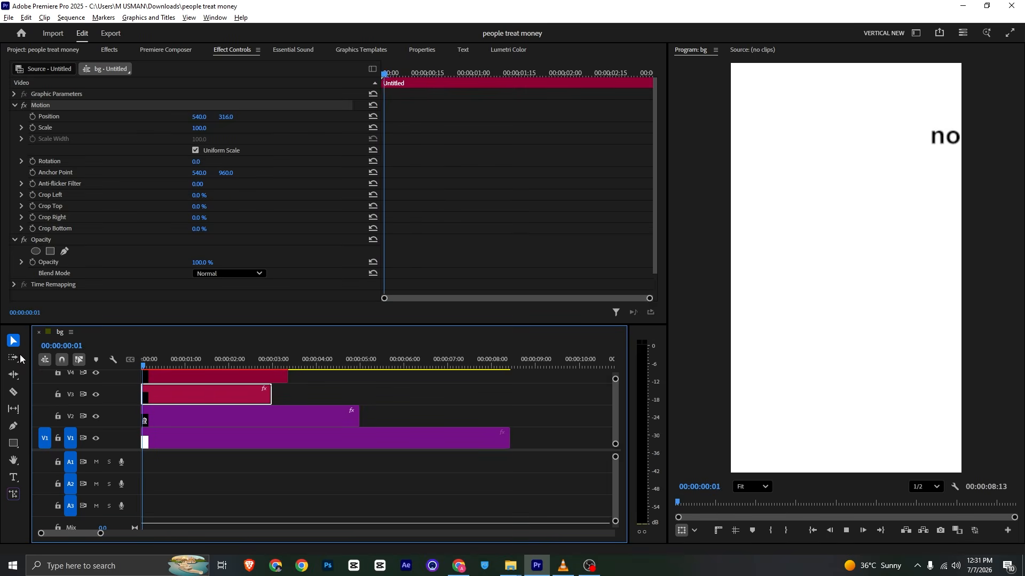
pyautogui.press('space')
pyautogui.moveTo(175, 376); pyautogui.dragTo(138, 361)
pyautogui.press('space')
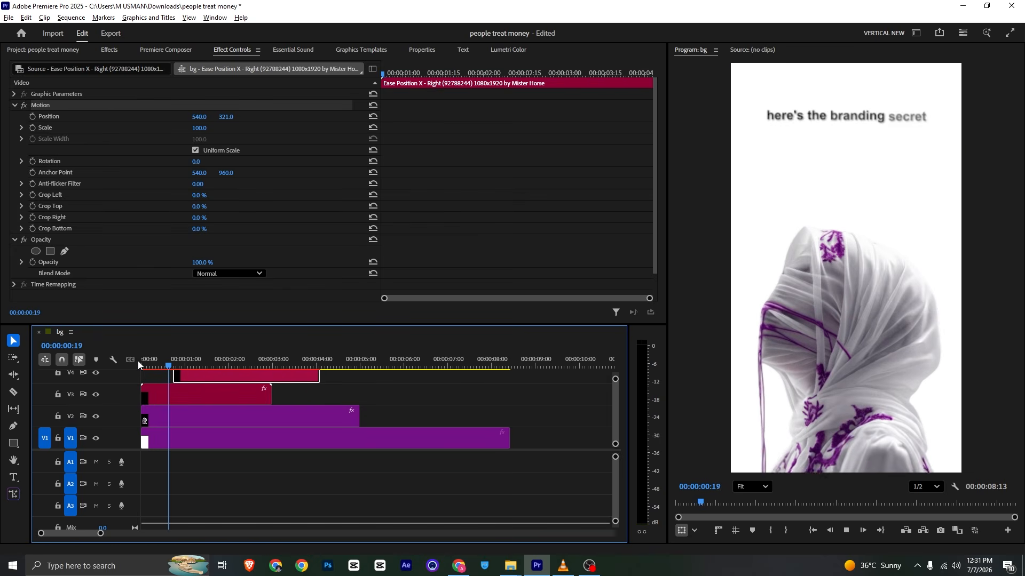
pyautogui.press('space')
pyautogui.hotkey('ctrl', 's')
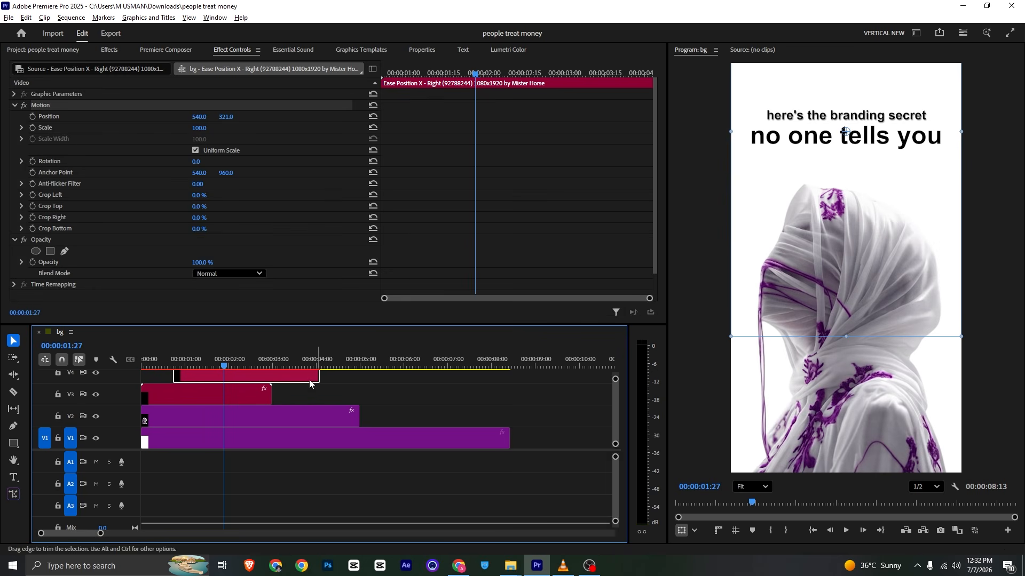
# Step: Nest the figure clip and both title clips on V2 to V4 under the default name and check the opening animation
pyautogui.moveTo(364, 379); pyautogui.dragTo(255, 420)
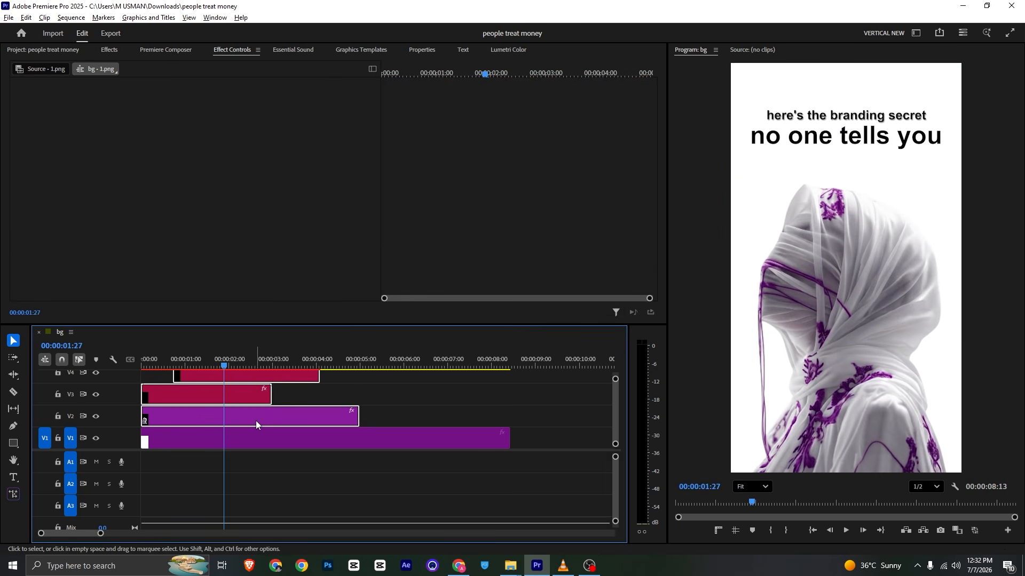
pyautogui.rightClick(255, 421)
pyautogui.click(279, 305)
pyautogui.press('Return')
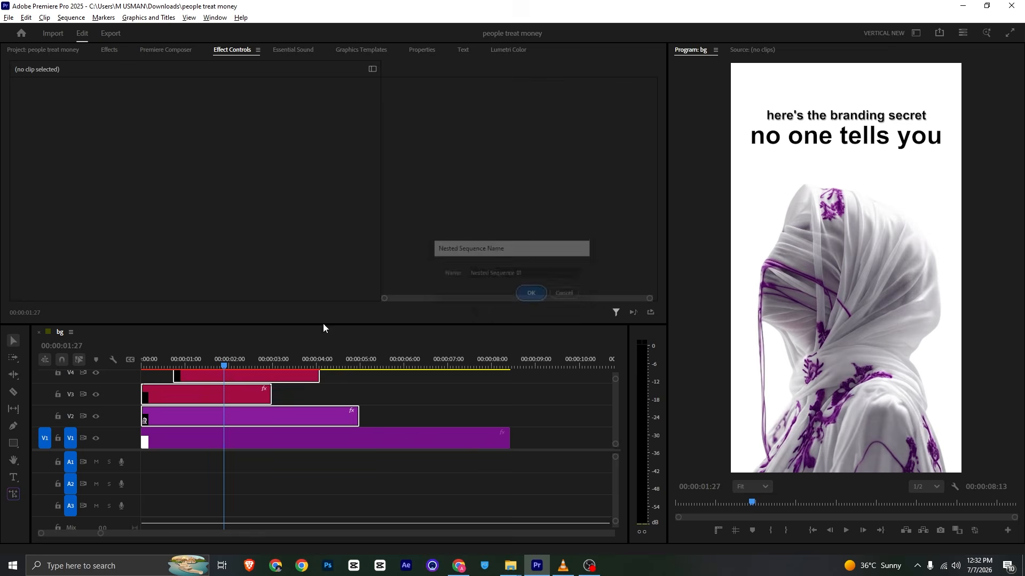
pyautogui.moveTo(174, 356); pyautogui.dragTo(162, 354)
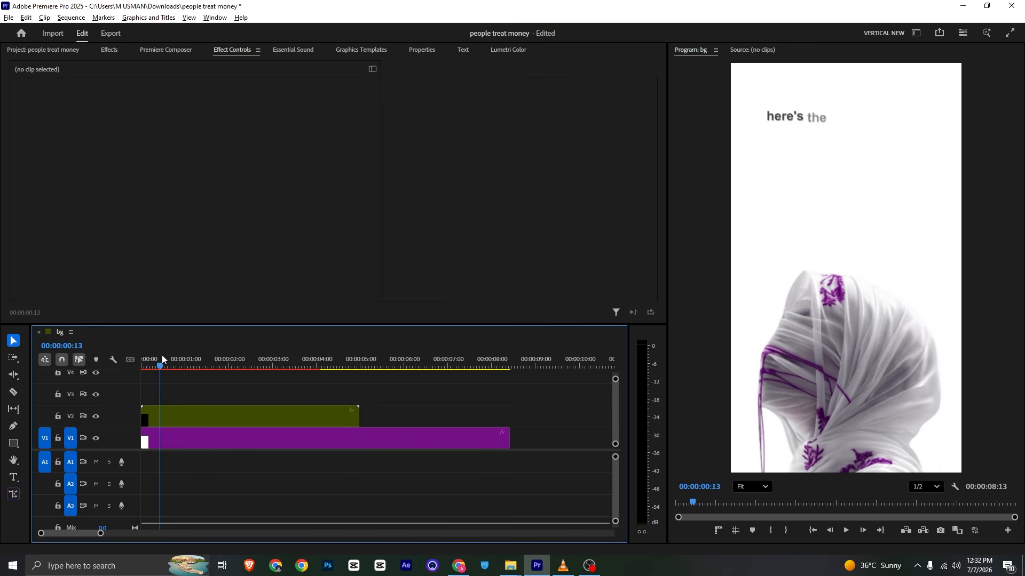
# Step: Keyframe the nested clip's scale from 121 at the sequence start to 100 at 00:00:00:13, save, and preview it
pyautogui.click(166, 412)
pyautogui.click(33, 117)
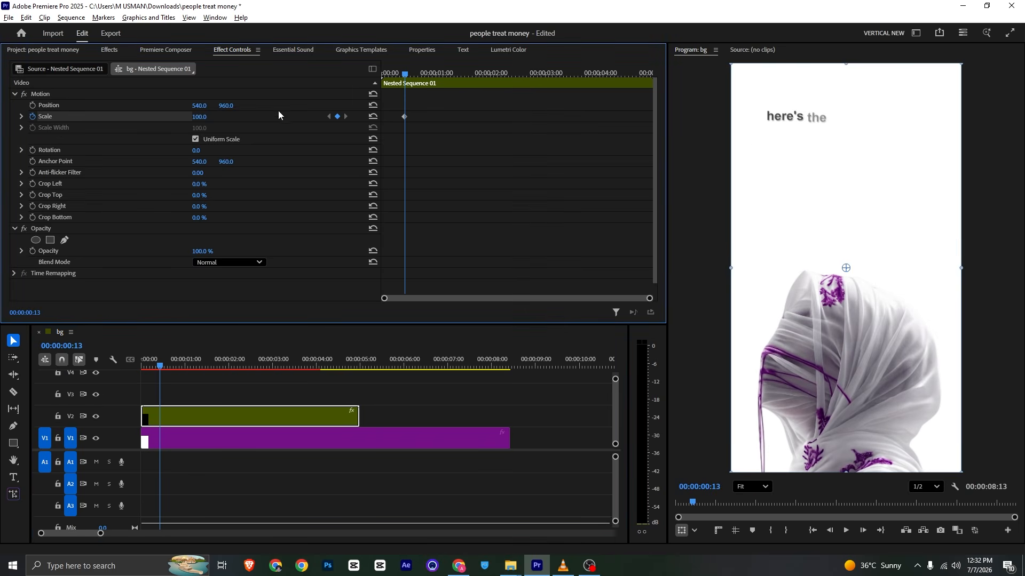
pyautogui.press('Home')
pyautogui.moveTo(201, 117); pyautogui.dragTo(208, 117)
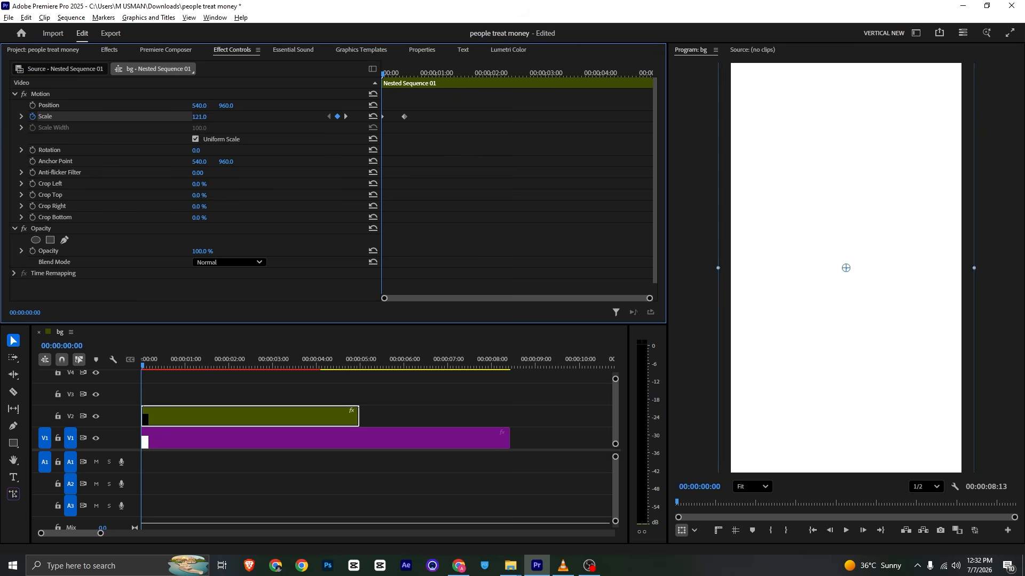
pyautogui.press('space')
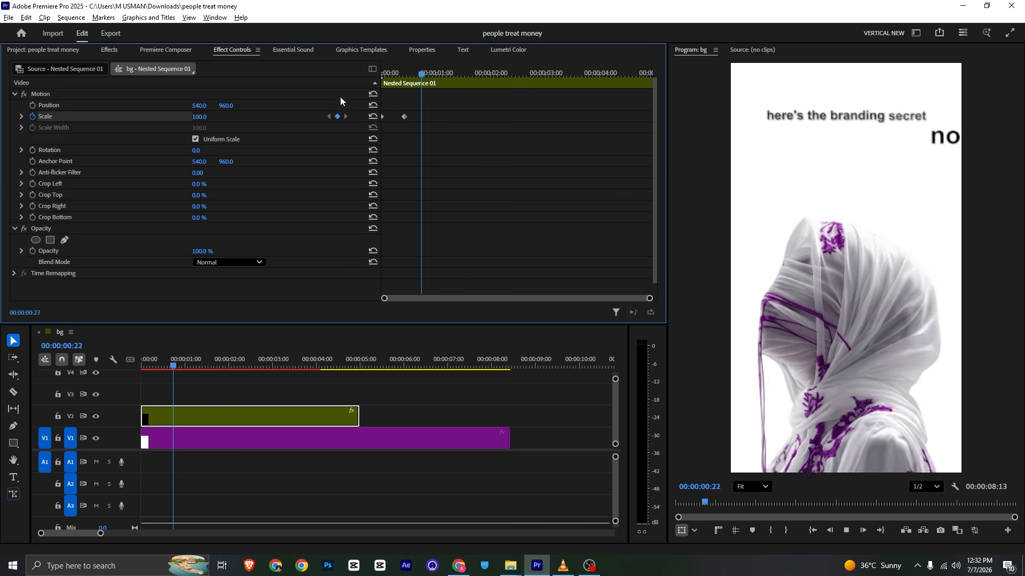
pyautogui.press('space')
# Step: Ease the nested clip's scale keyframes, lengthen the slowdown on their velocity curve, replay the opening, and save
pyautogui.rightClick(403, 119)
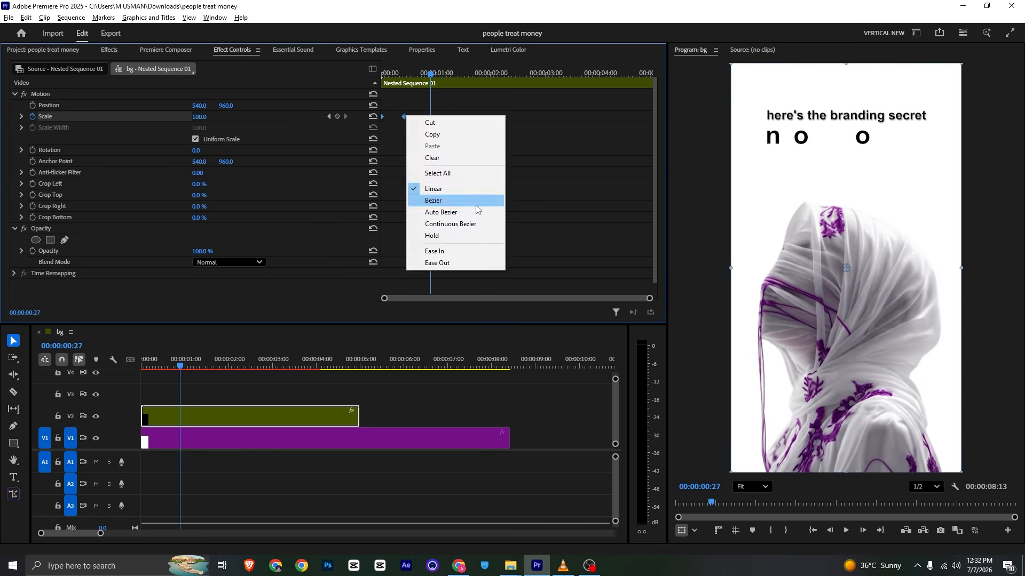
pyautogui.click(479, 249)
pyautogui.click(21, 117)
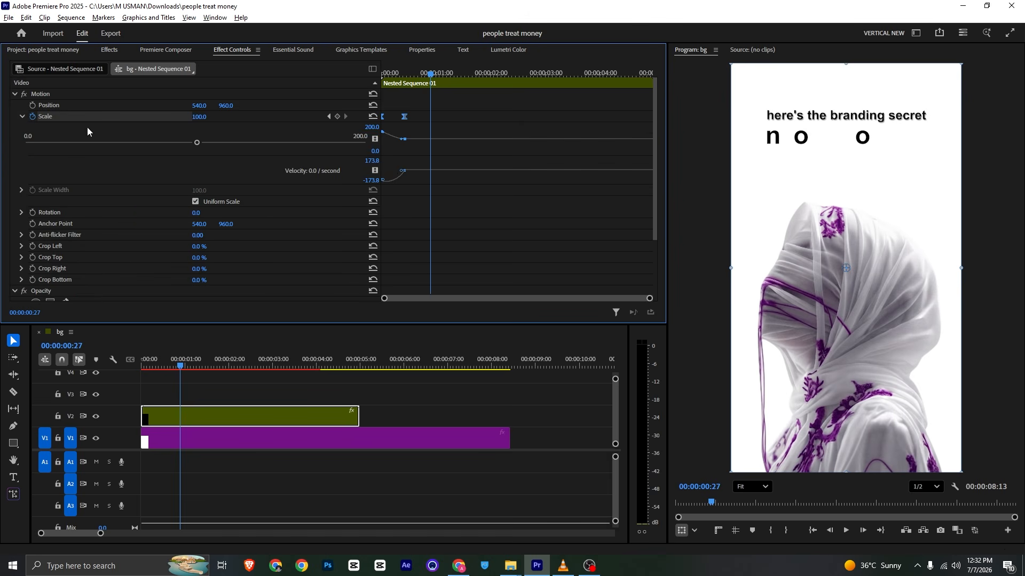
pyautogui.moveTo(397, 171); pyautogui.dragTo(395, 172)
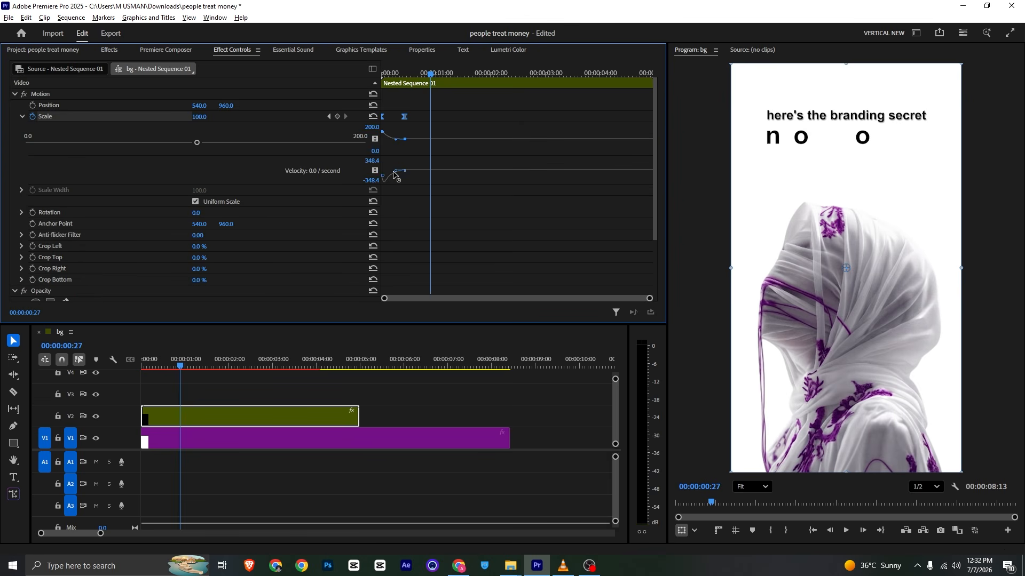
pyautogui.moveTo(407, 73); pyautogui.dragTo(356, 70)
pyautogui.press('space')
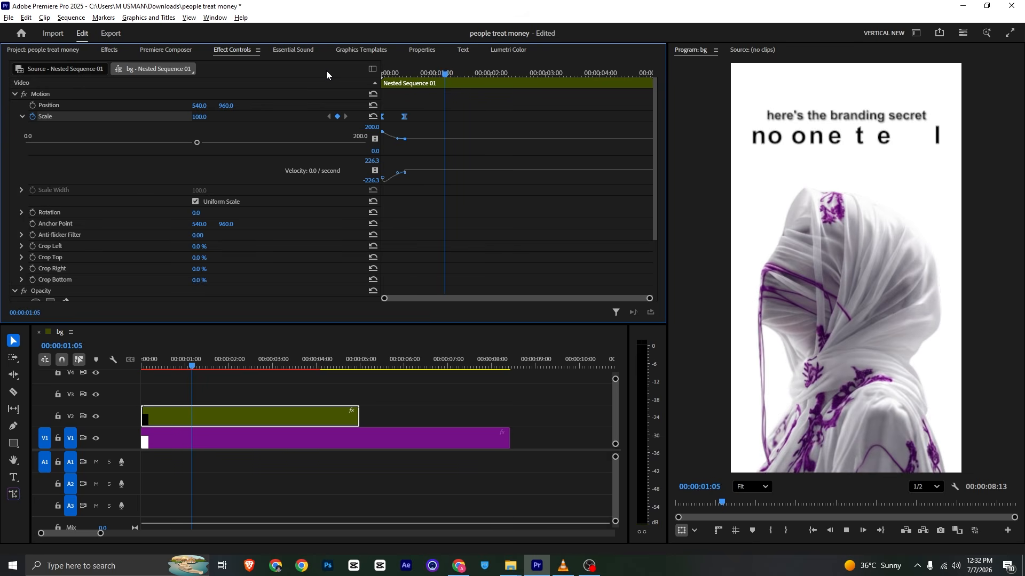
pyautogui.press('space')
pyautogui.hotkey('ctrl', 's')
# Step: Check the reference frame in VLC and keyframe the nested clip's horizontal position from 540 just before 2 seconds to -540 at 00:00:02:08
pyautogui.hotkey('alt', 'Tab')
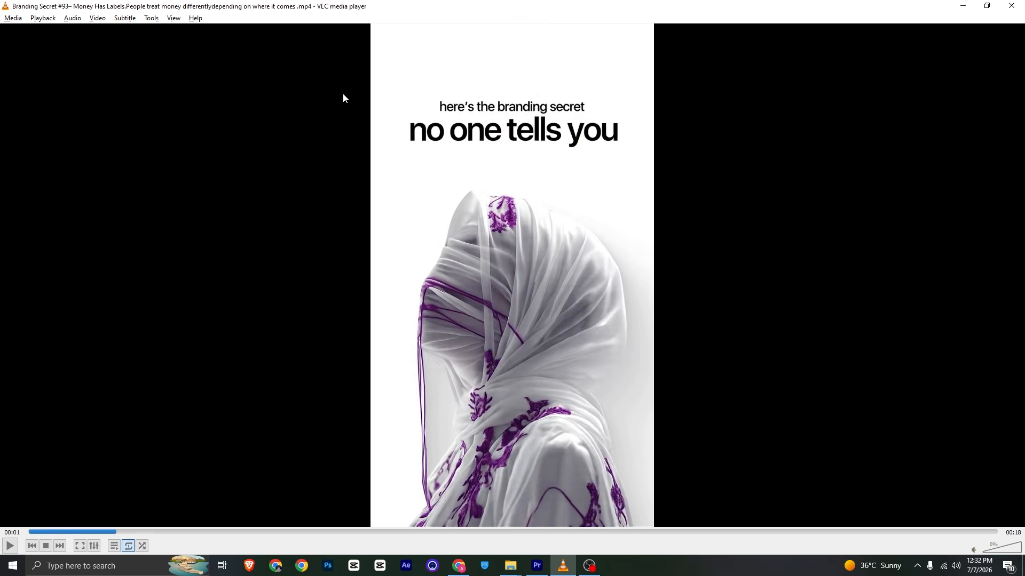
pyautogui.hotkey('alt', 'Tab')
pyautogui.click(368, 197)
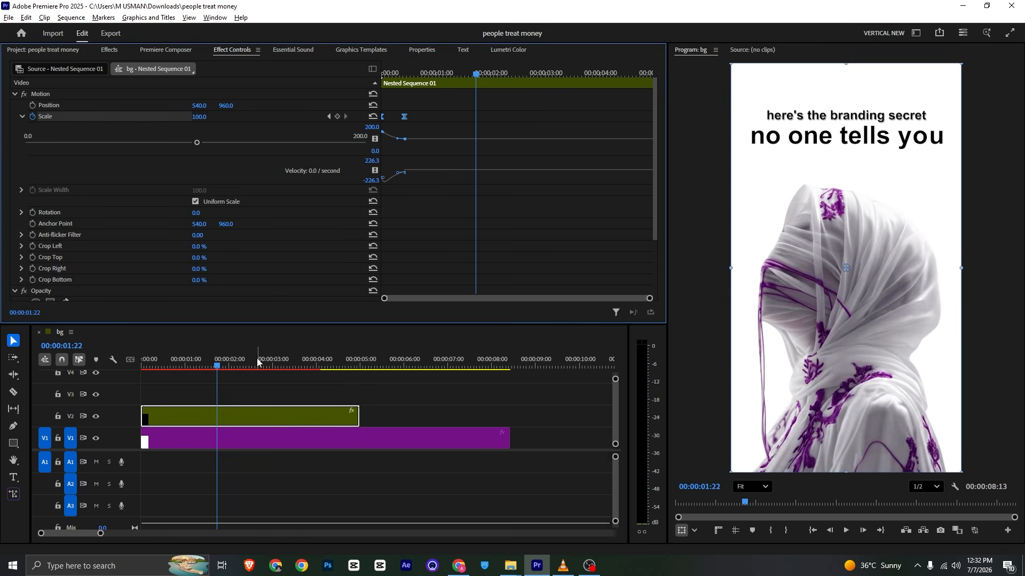
pyautogui.moveTo(474, 73); pyautogui.dragTo(505, 74)
pyautogui.click(32, 105)
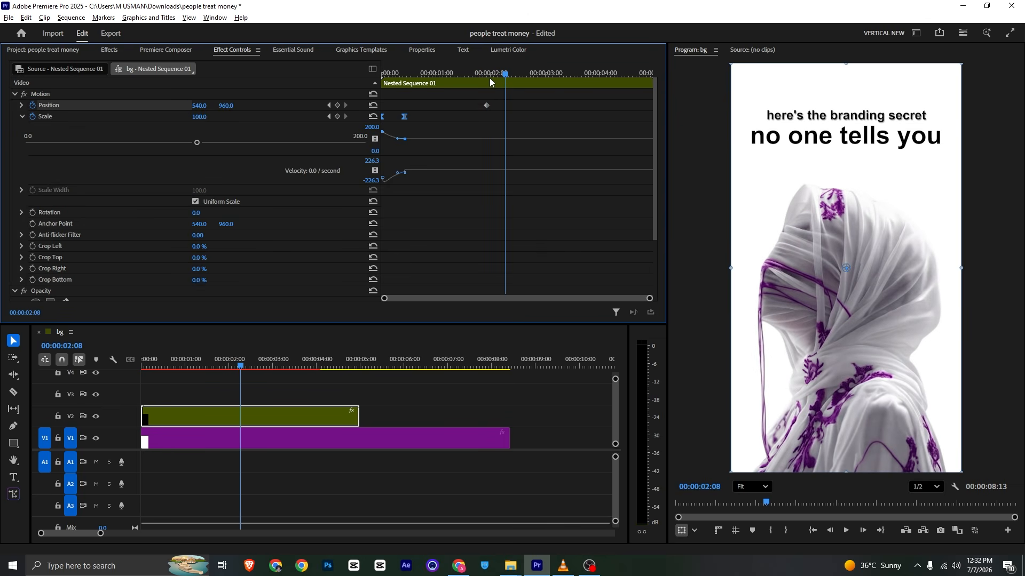
pyautogui.moveTo(200, 106); pyautogui.dragTo(29, 106)
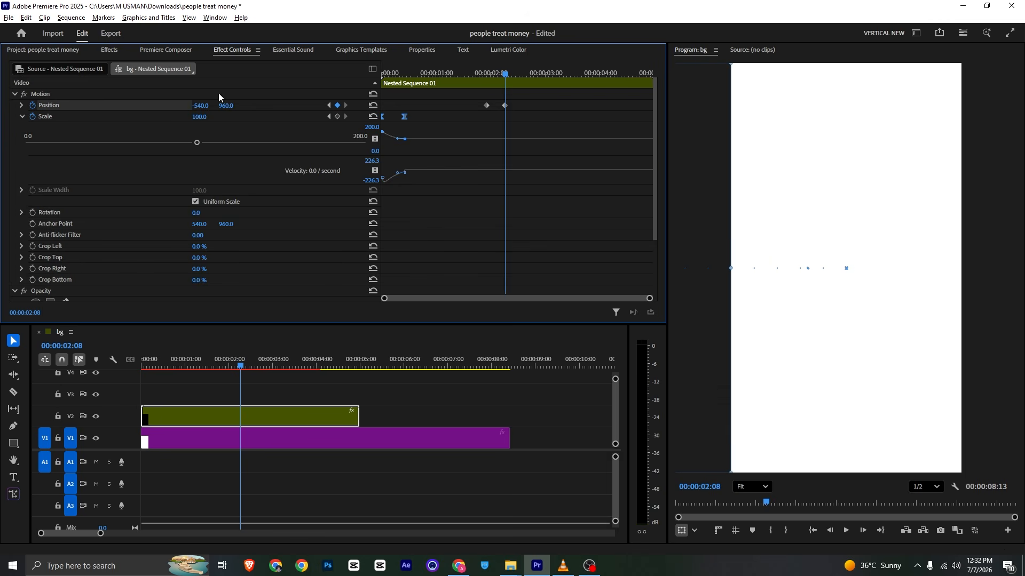
# Step: Apply Ease In to the position keyframes, shape their velocity curve into an early peak with a slow finish, preview, and save
pyautogui.rightClick(505, 109)
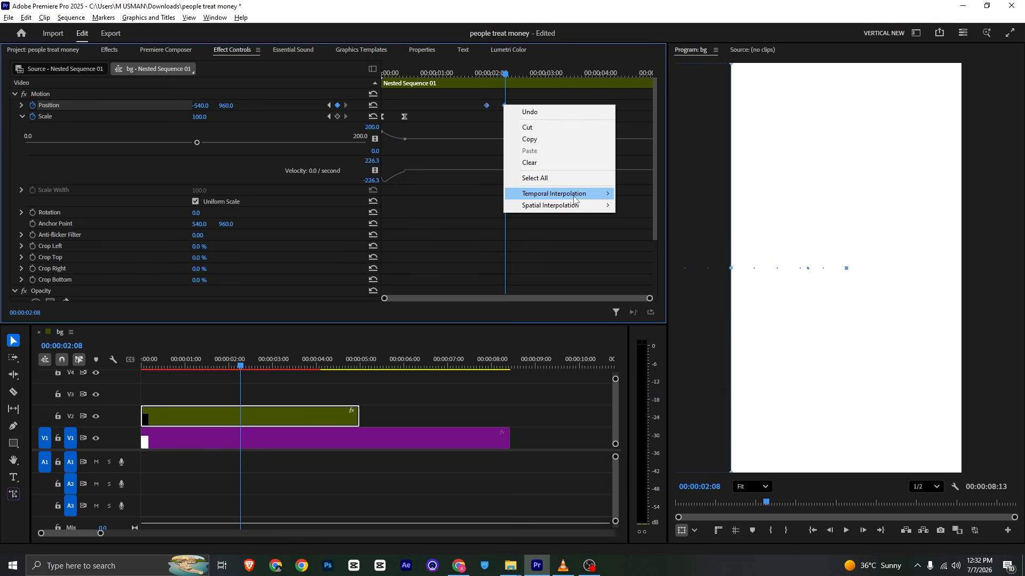
pyautogui.moveTo(575, 197)
pyautogui.click(636, 256)
pyautogui.click(22, 106)
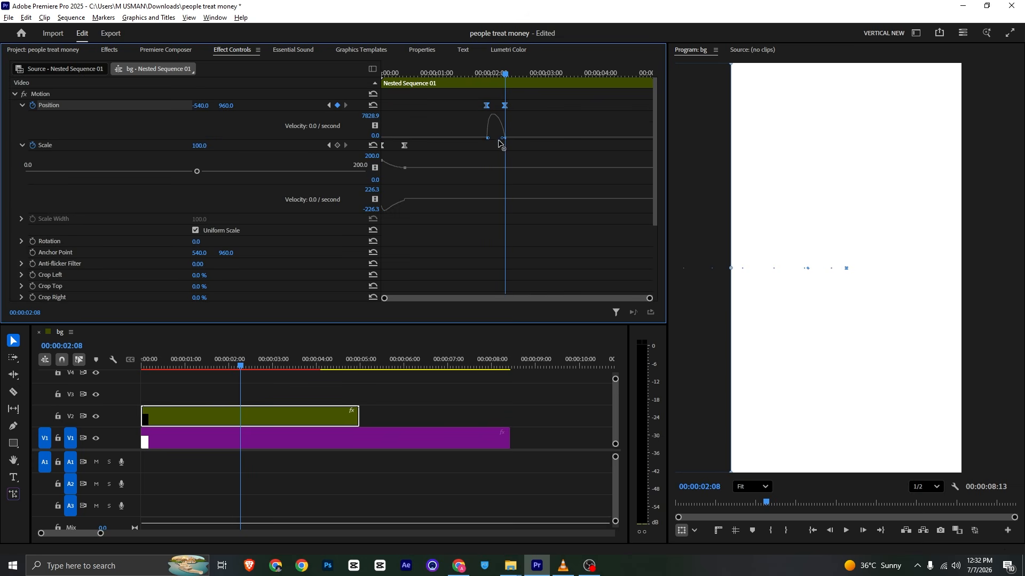
pyautogui.click(473, 76)
pyautogui.press('space')
pyautogui.hotkey('ctrl', 's')
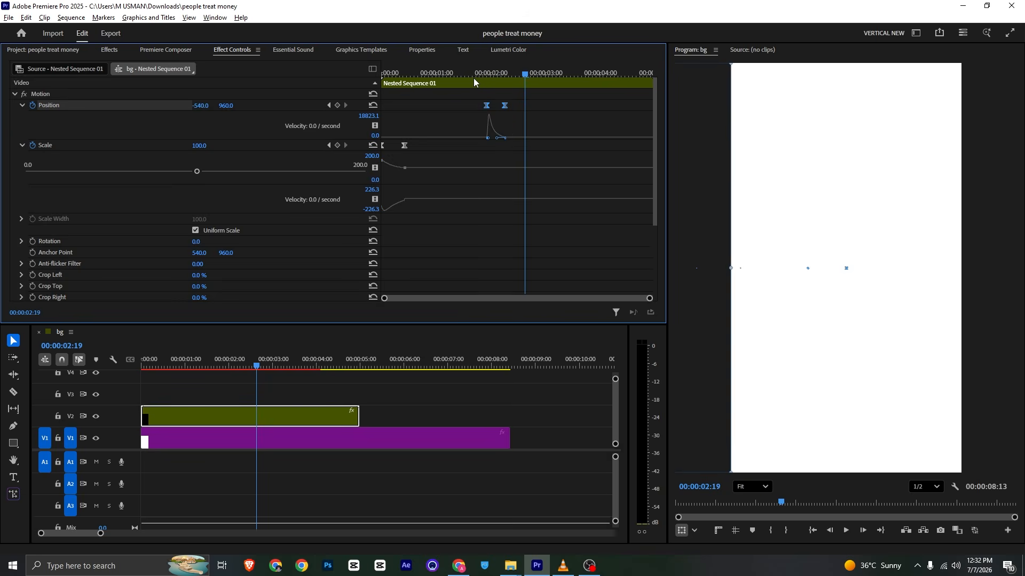
# Step: Replay the slide-out, delay the last position keyframe by about 10 frames for a slower exit, preview it, and save
pyautogui.click(478, 76)
pyautogui.press('space')
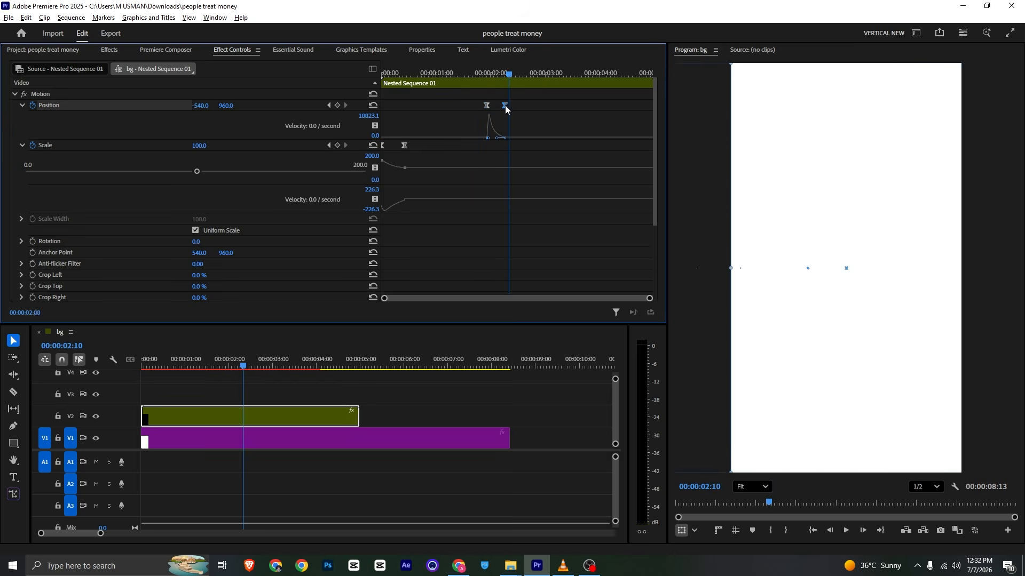
pyautogui.moveTo(505, 105); pyautogui.dragTo(523, 105)
pyautogui.click(486, 71)
pyautogui.press('space')
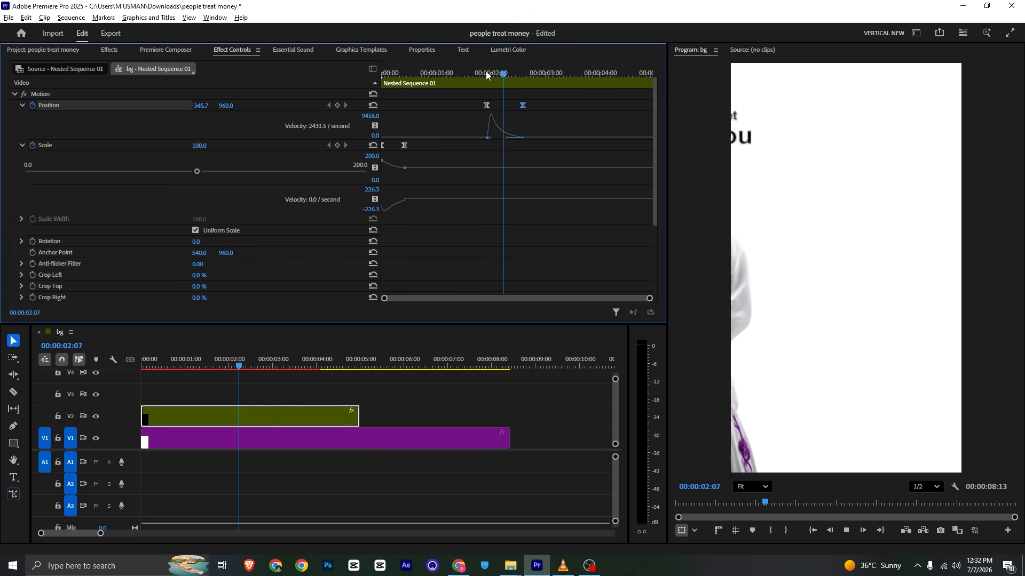
pyautogui.press('space')
pyautogui.hotkey('ctrl', 's')
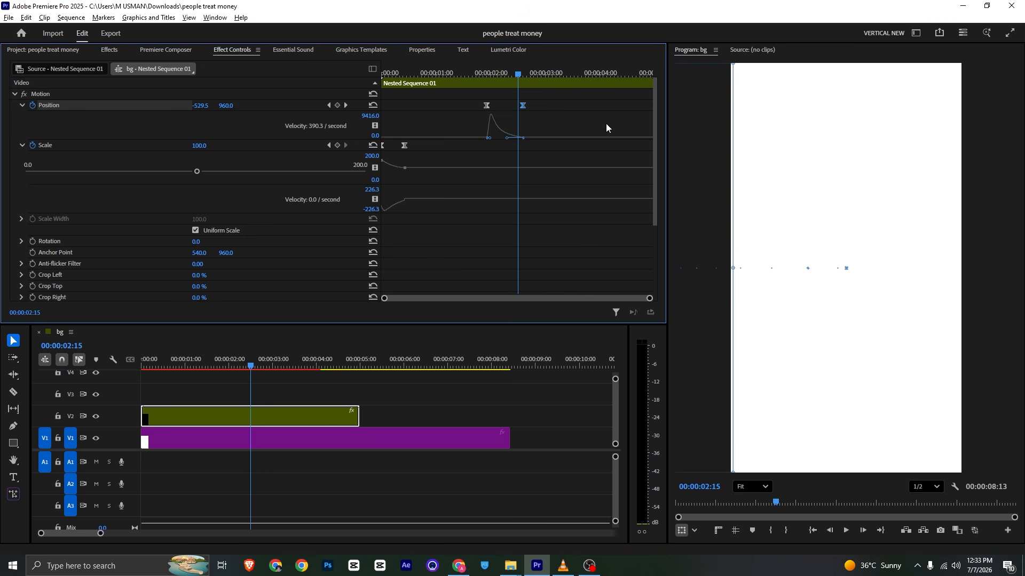
# Step: Examine in the VLC reference video how the money scene, its text and the barcode slide in, and return to Premiere Pro
pyautogui.click(565, 562)
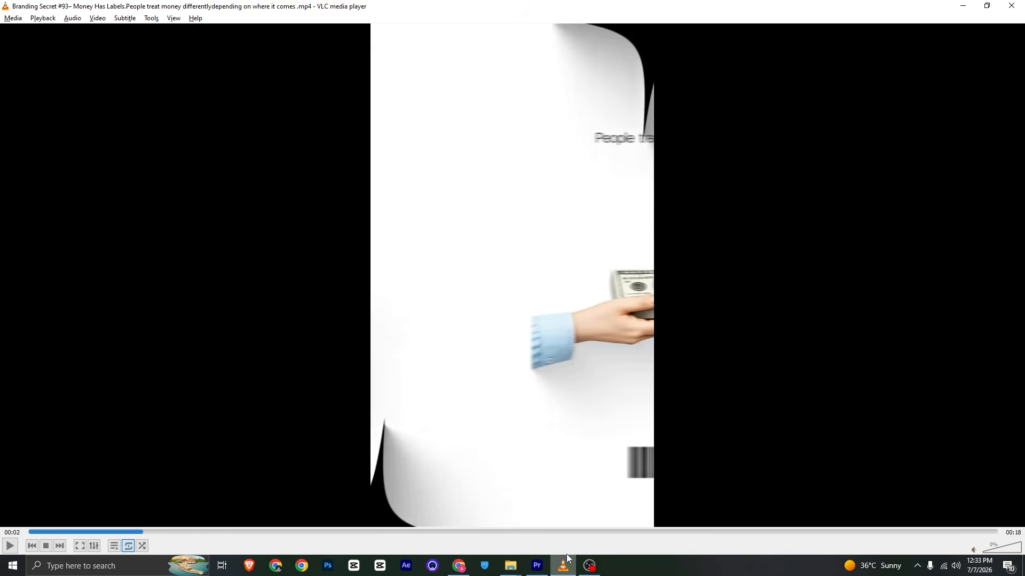
pyautogui.press('space')
pyautogui.press('space')
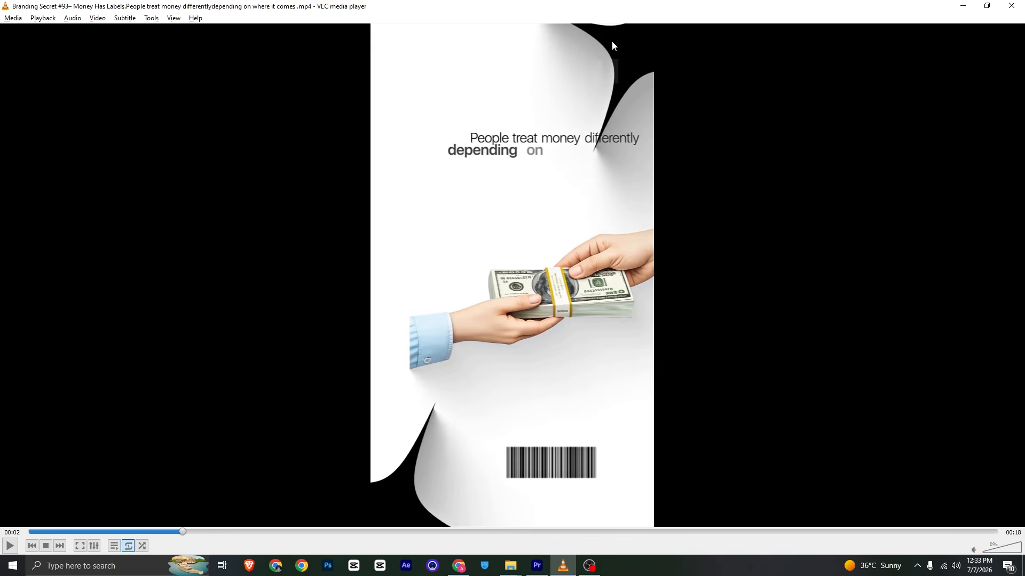
pyautogui.moveTo(161, 535); pyautogui.dragTo(180, 529)
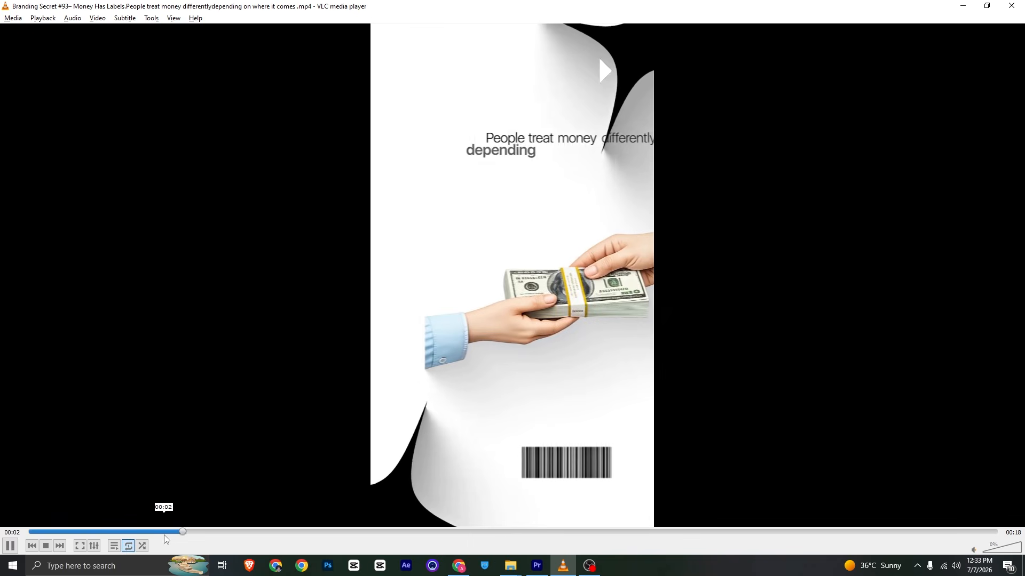
pyautogui.press('space')
pyautogui.press('space')
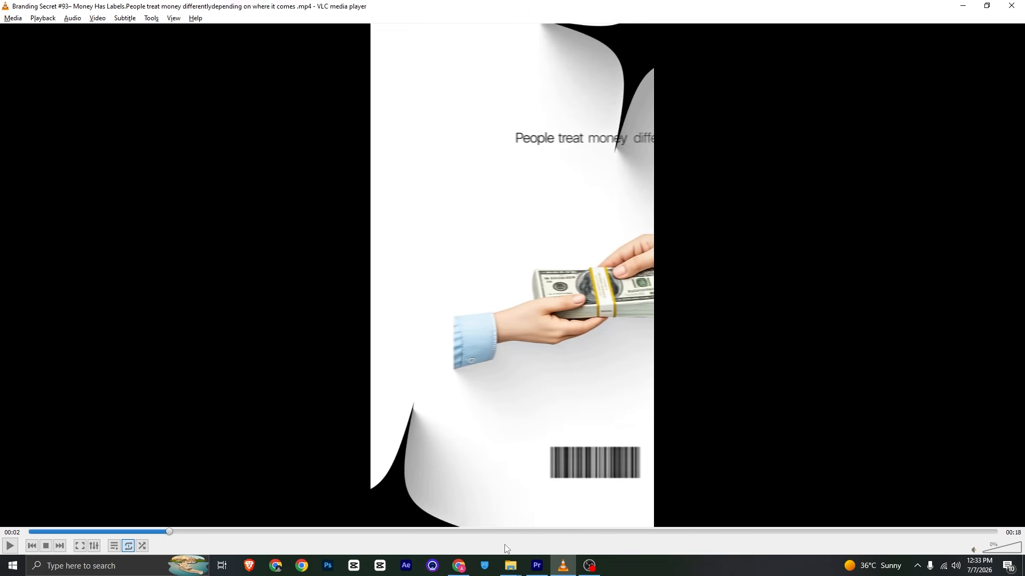
pyautogui.click(536, 565)
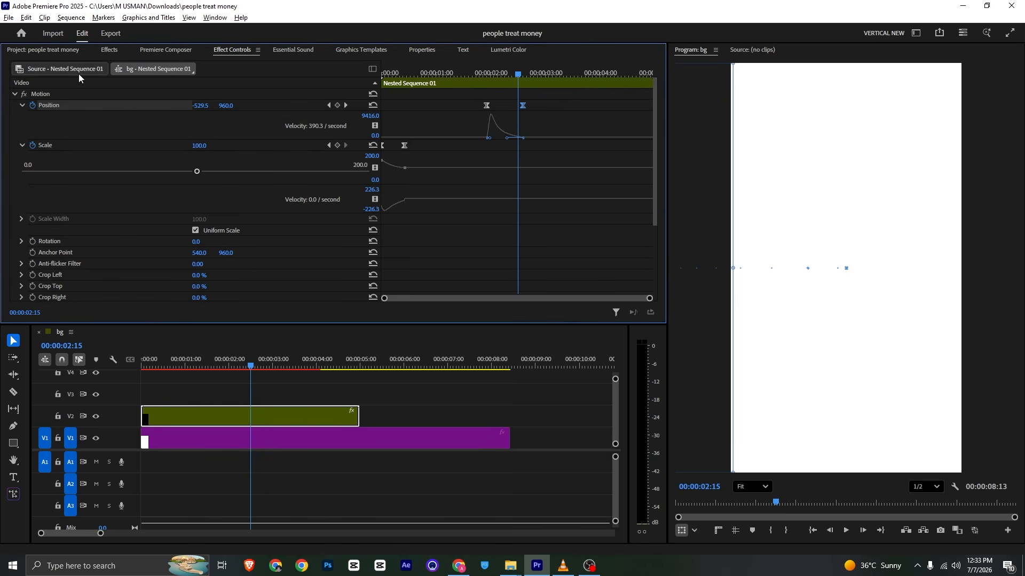
# Step: Place the barcode image on V3 at 00:00:02:15, scale it to 59, position it at 540, 1449, and compare with the reference
pyautogui.click(63, 50)
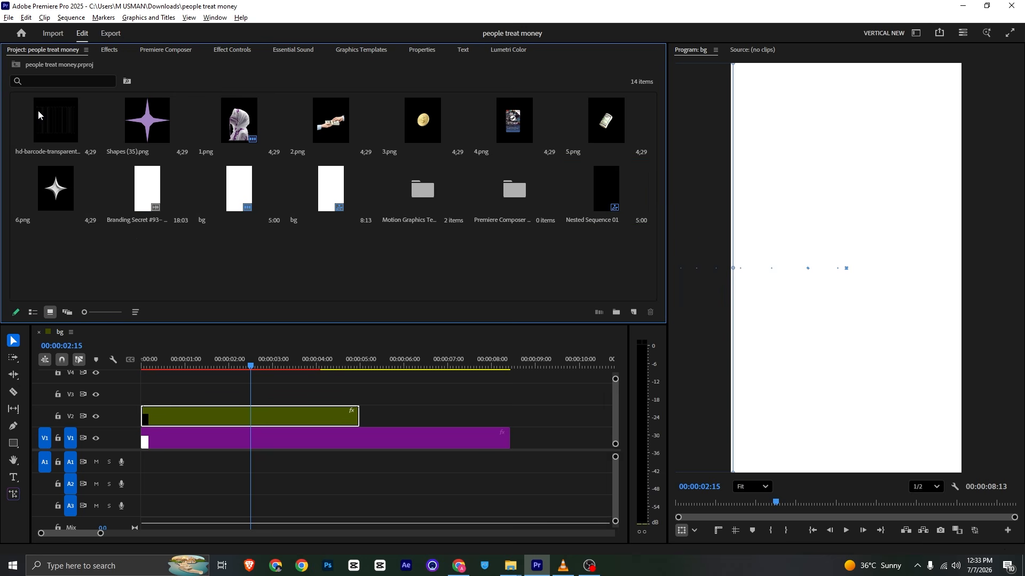
pyautogui.moveTo(55, 122); pyautogui.dragTo(251, 394)
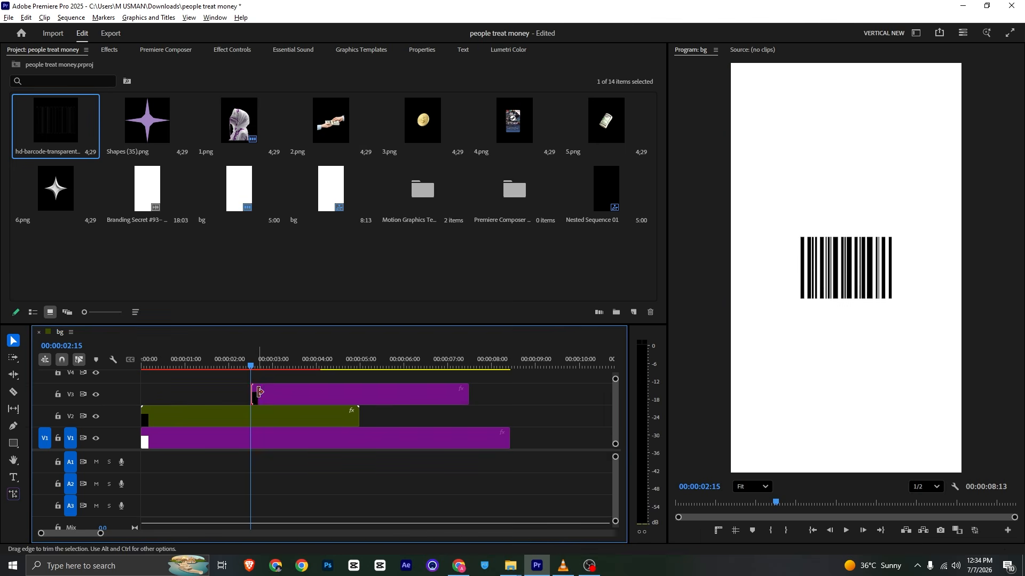
pyautogui.click(264, 390)
pyautogui.click(229, 50)
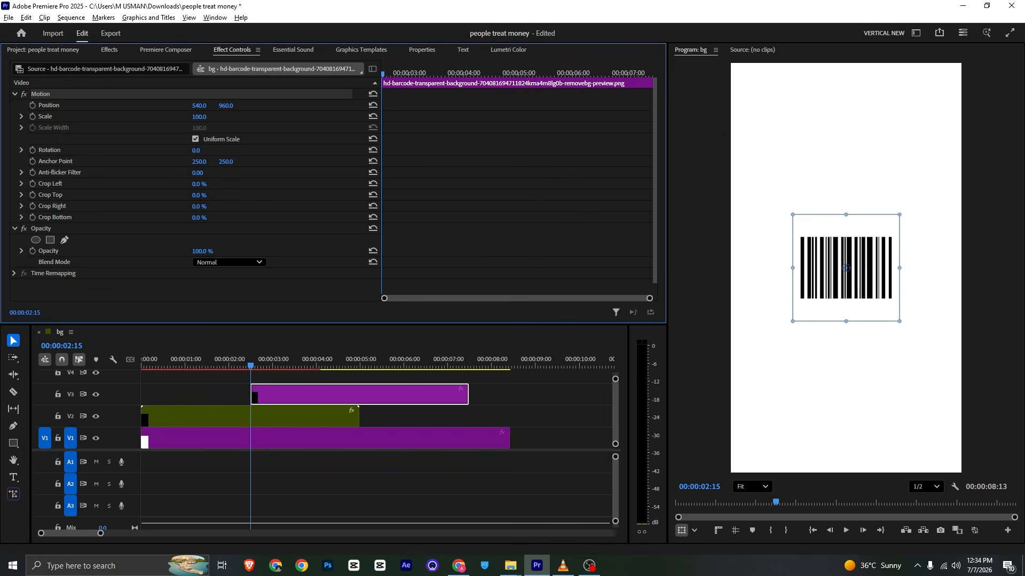
pyautogui.moveTo(199, 117); pyautogui.dragTo(484, 105)
pyautogui.hotkey('alt', 'Tab')
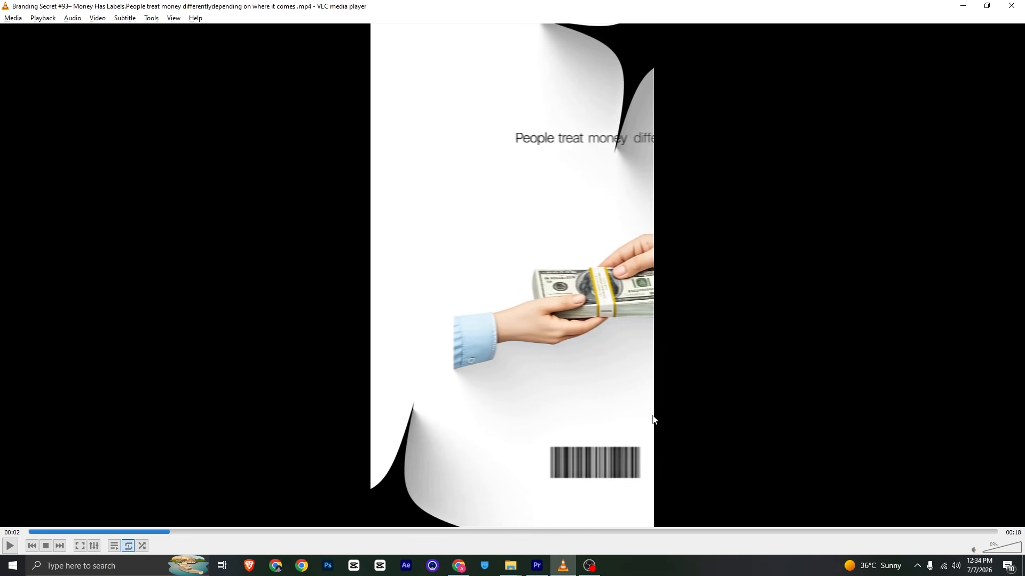
pyautogui.hotkey('alt', 'Tab')
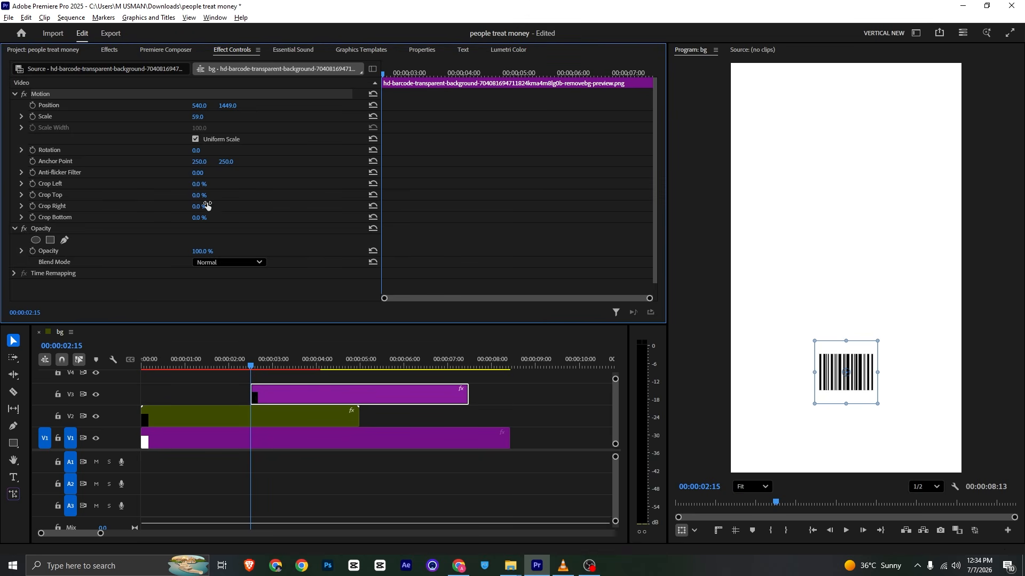
# Step: Place the star image 6.png on V4 at 00:00:02:15 and apply the Tint video effect to it
pyautogui.click(48, 50)
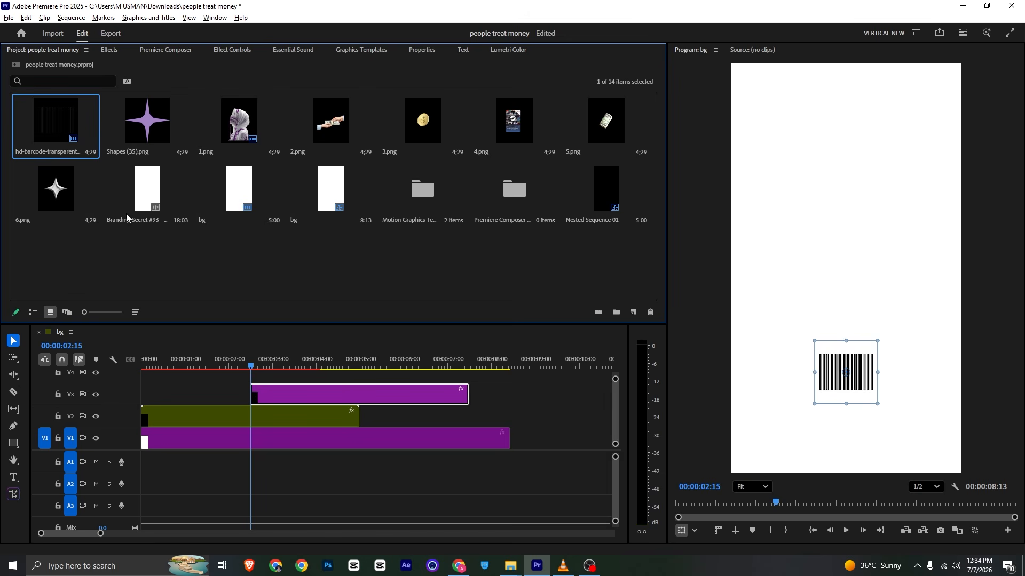
pyautogui.moveTo(53, 202); pyautogui.dragTo(255, 378)
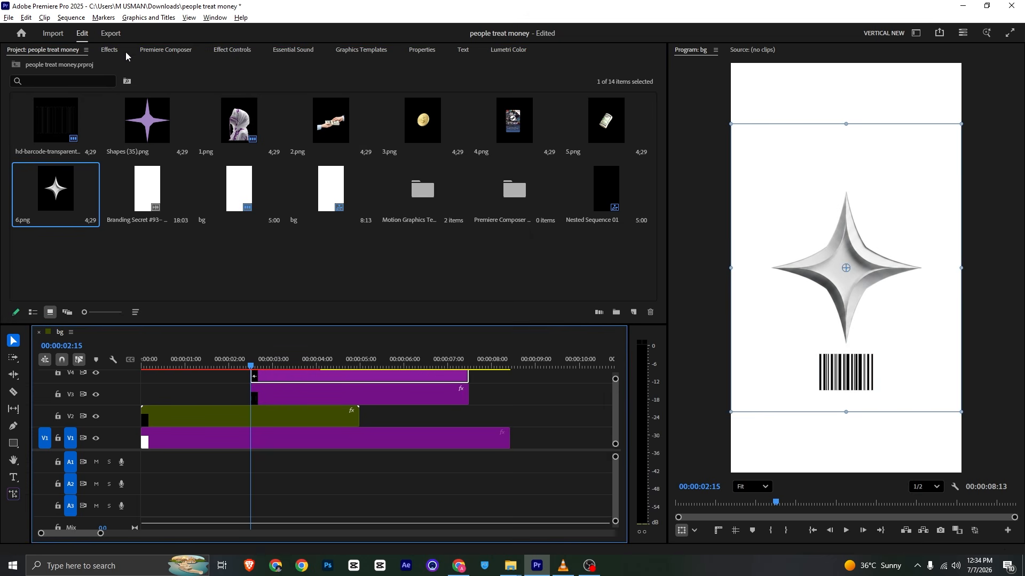
pyautogui.click(109, 50)
pyautogui.click(56, 67)
pyautogui.write('tint')
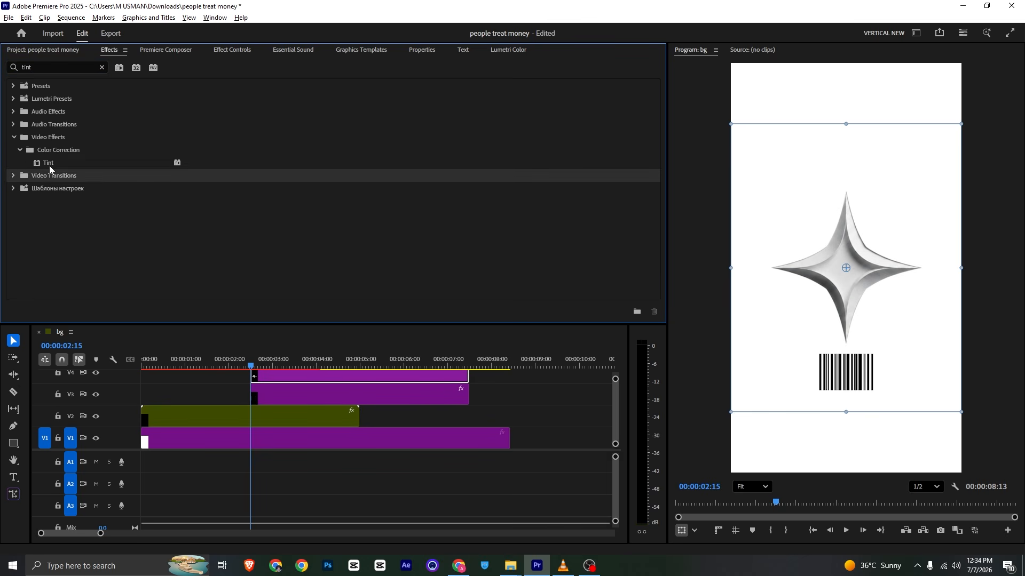
pyautogui.click(47, 163)
pyautogui.moveTo(259, 315); pyautogui.dragTo(320, 377)
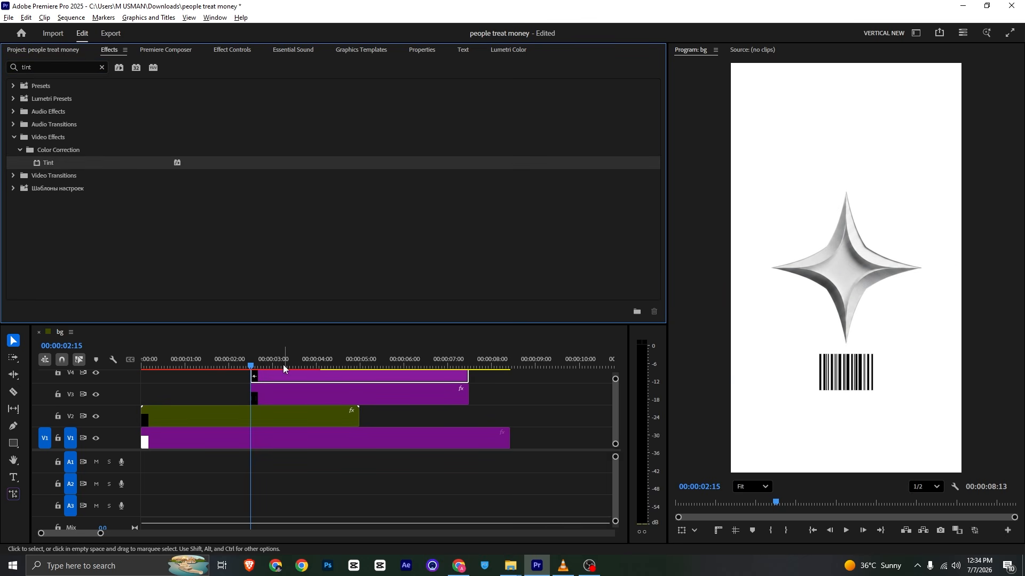
# Step: Set the star tint's Map White To color to black and save the project
pyautogui.click(232, 50)
pyautogui.scroll(-3, 129, 199)
pyautogui.scroll(-2, 129, 199)
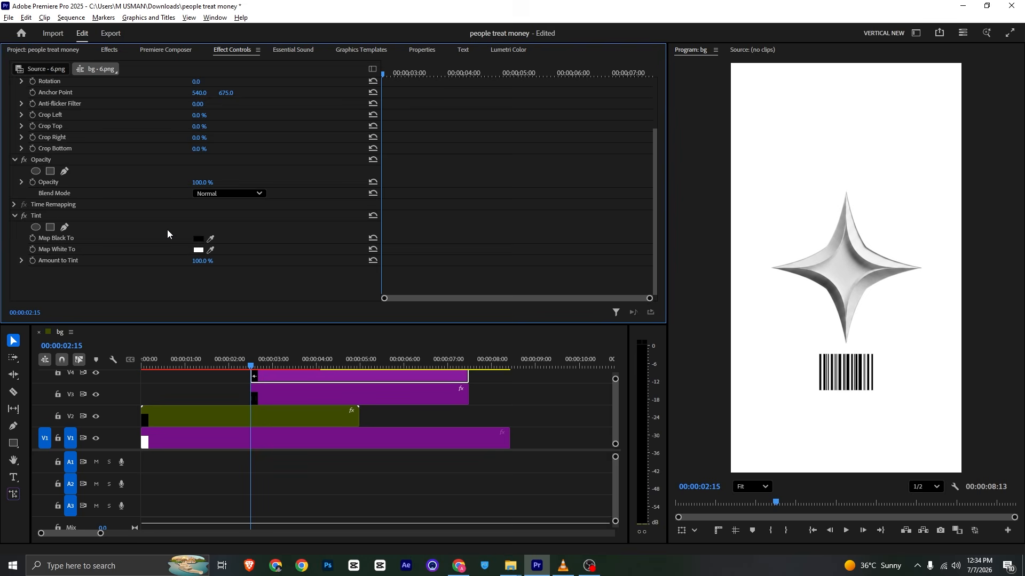
pyautogui.click(198, 250)
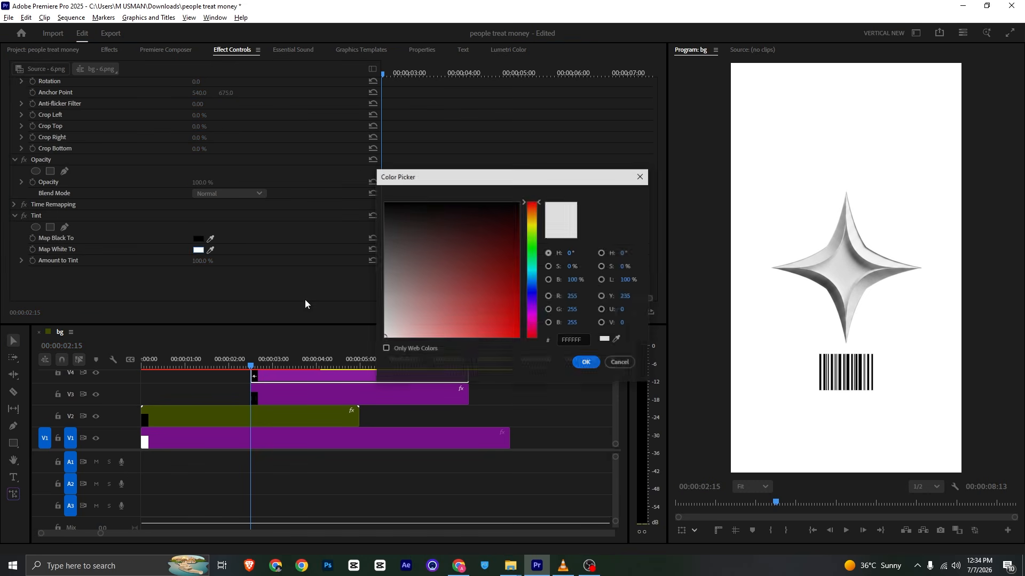
pyautogui.click(585, 363)
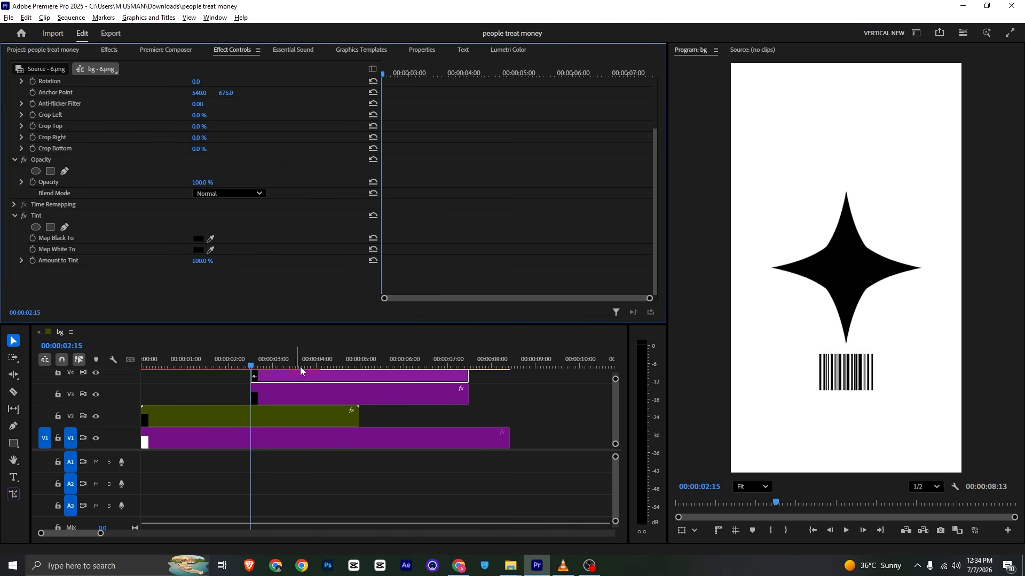
# Step: Move the star image on V4 to the frame's upper-right corner, at position about 1037.5, 50
pyautogui.scroll(3, 207, 181)
pyautogui.click(883, 266)
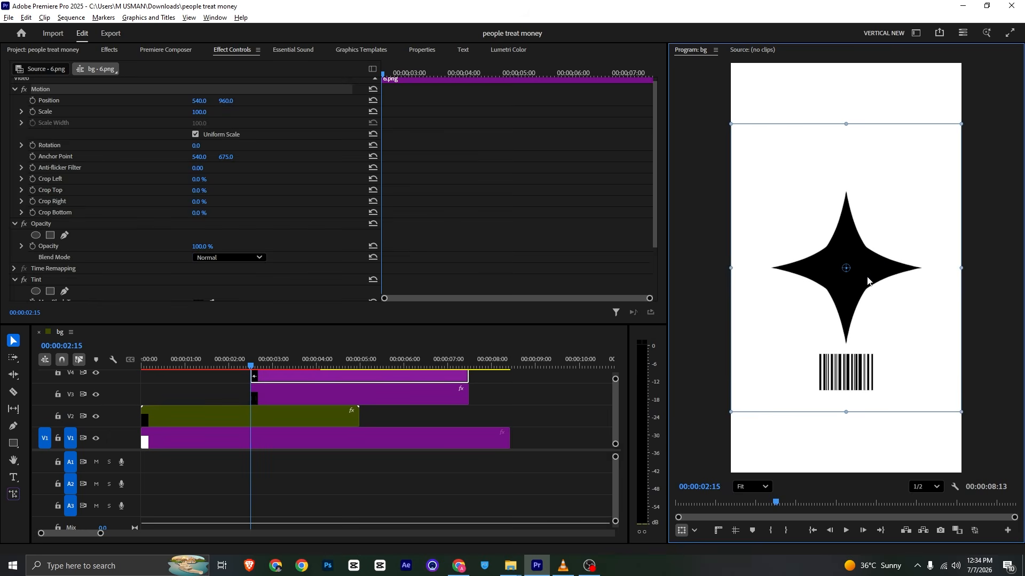
pyautogui.moveTo(878, 260); pyautogui.dragTo(983, 69)
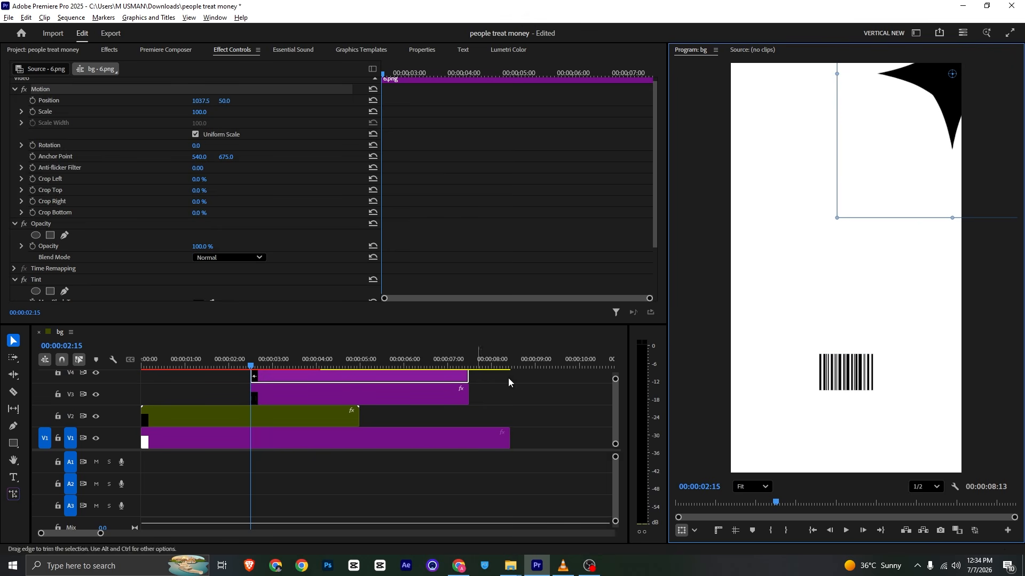
pyautogui.moveTo(615, 379); pyautogui.dragTo(616, 377)
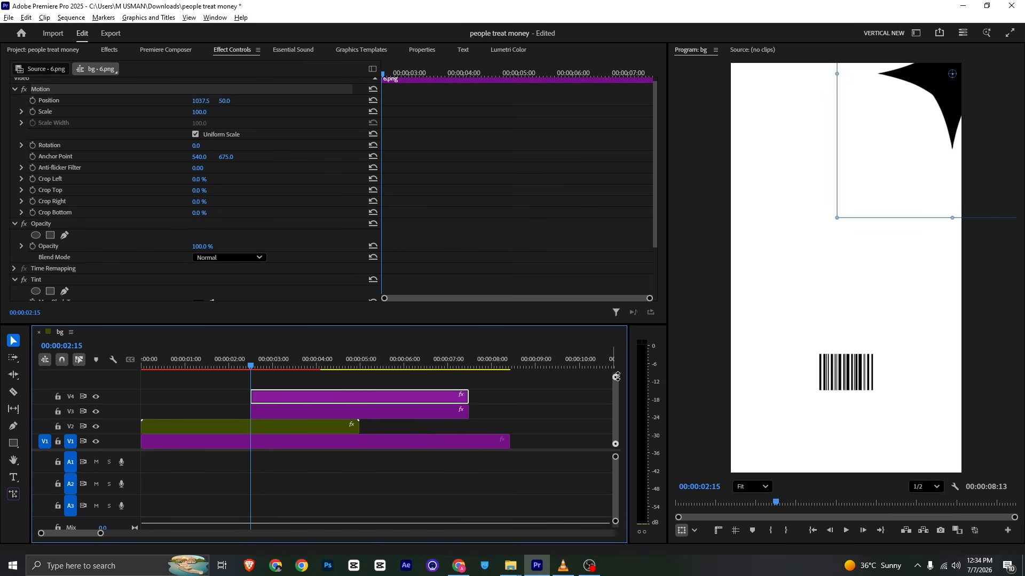
# Step: Keyframe the star's rotation from 1x0.0° at 00:00:02:15 to 0° at about 00:00:07:00, save the project and preview the spin
pyautogui.click(32, 145)
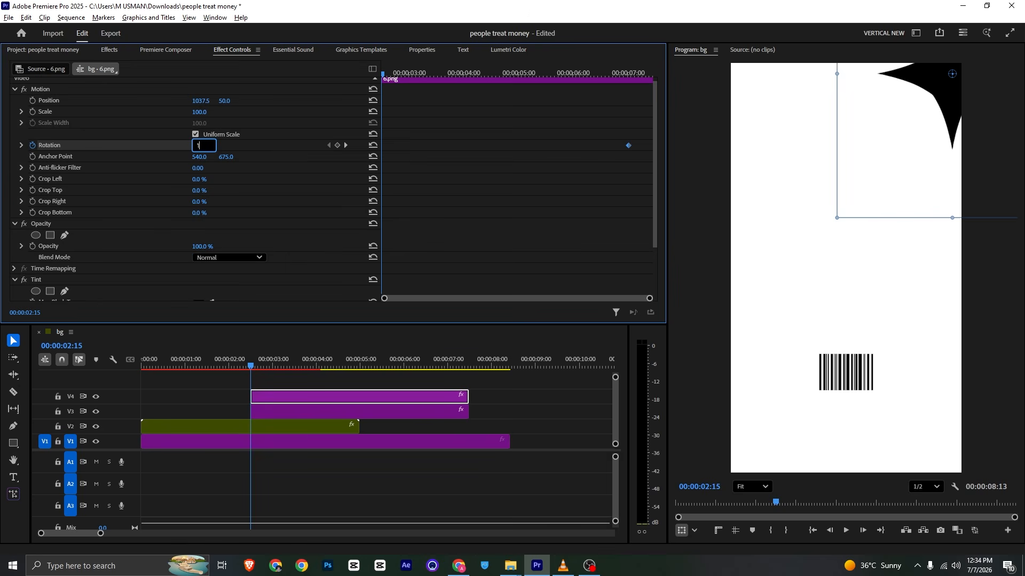
pyautogui.hotkey('ctrl', 's')
pyautogui.press('space')
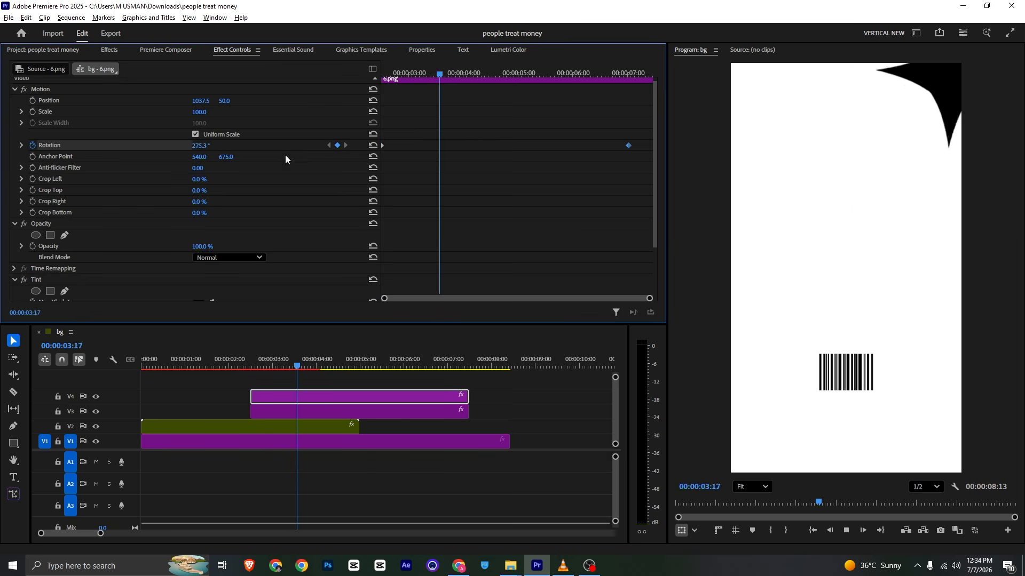
# Step: Apply eased temporal interpolation to both of the star's rotation keyframes
pyautogui.moveTo(640, 135); pyautogui.dragTo(252, 180)
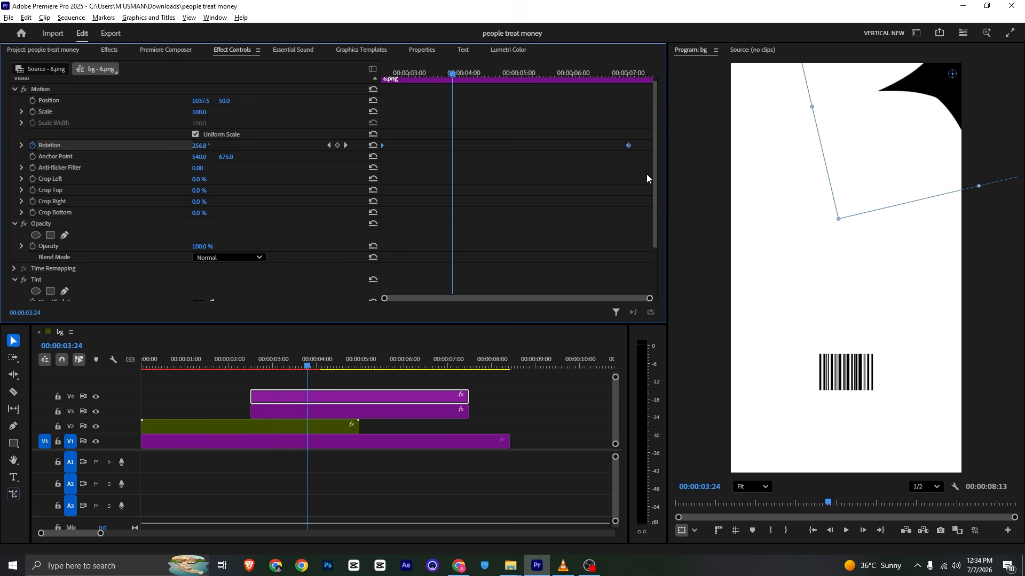
pyautogui.rightClick(629, 145)
pyautogui.click(677, 278)
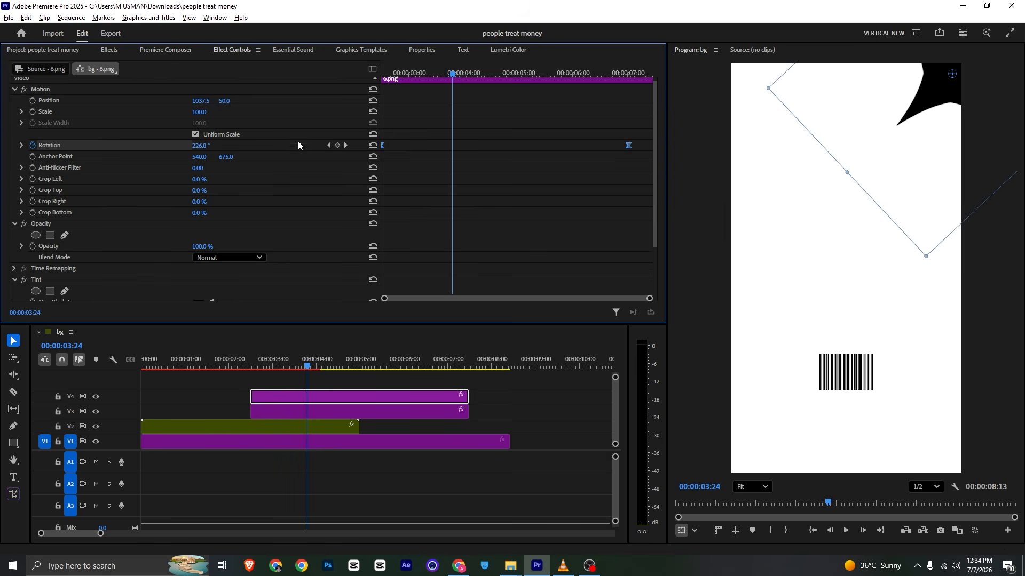
# Step: Duplicate the star clip onto V5, move the copy to the frame's lower-left corner at about 7.5, 1915, and save
pyautogui.moveTo(267, 400); pyautogui.dragTo(269, 382)
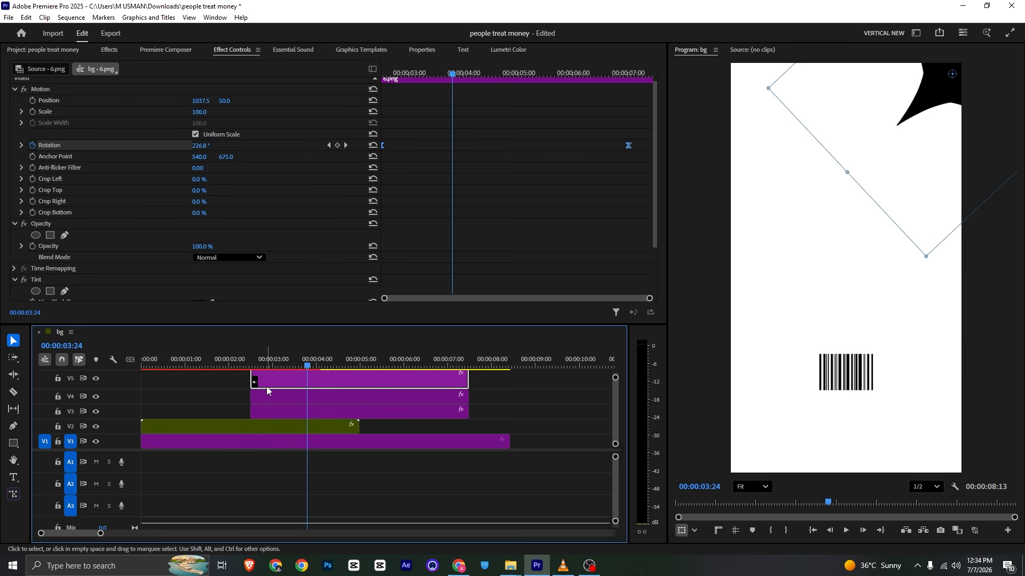
pyautogui.moveTo(901, 163); pyautogui.dragTo(696, 552)
pyautogui.hotkey('ctrl', 's')
# Step: Place the money-hands image 2.png on V6 starting at 00:00:02:15
pyautogui.click(480, 408)
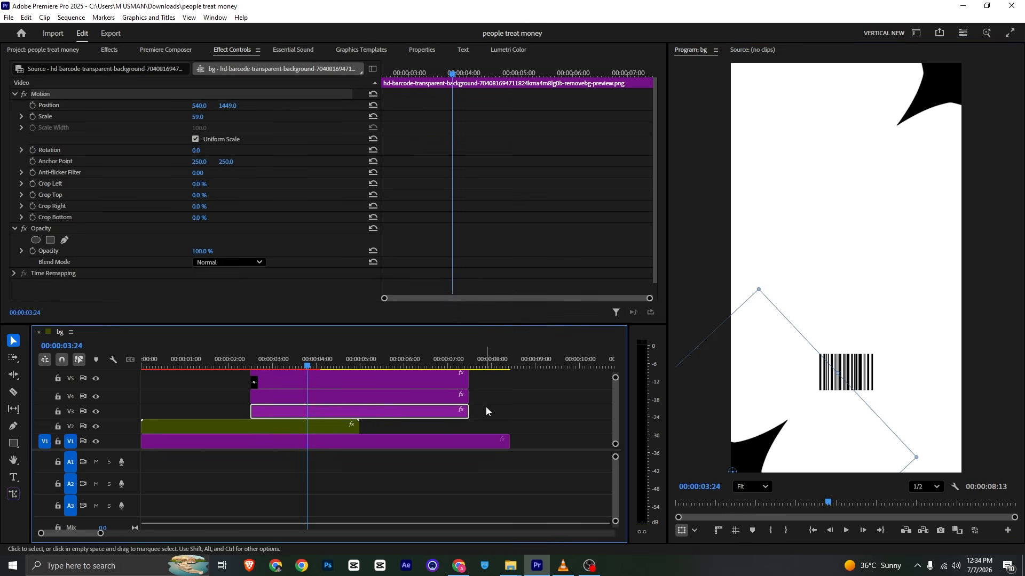
pyautogui.click(48, 48)
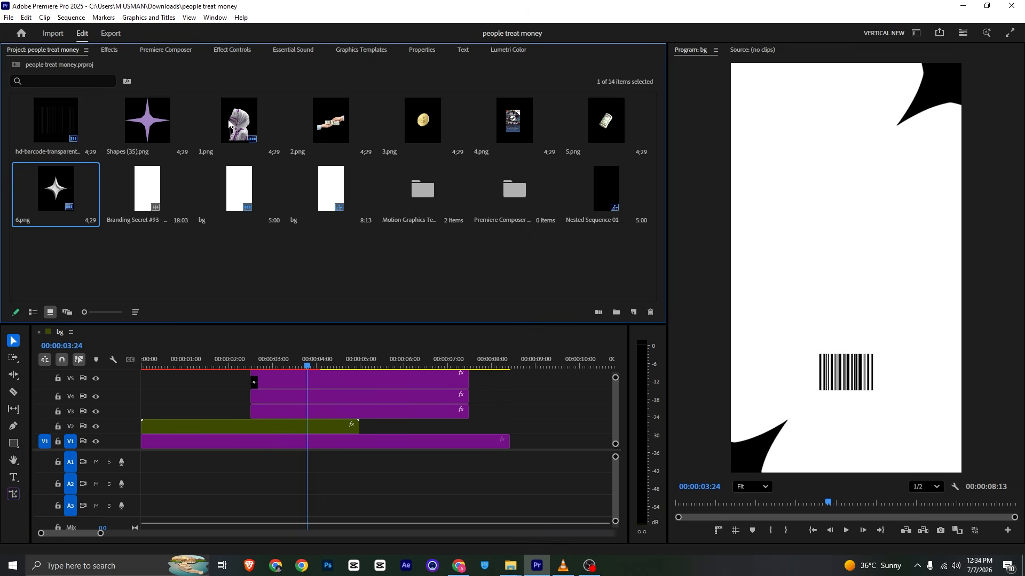
pyautogui.moveTo(333, 123); pyautogui.dragTo(364, 248)
pyautogui.moveTo(333, 143); pyautogui.dragTo(258, 323)
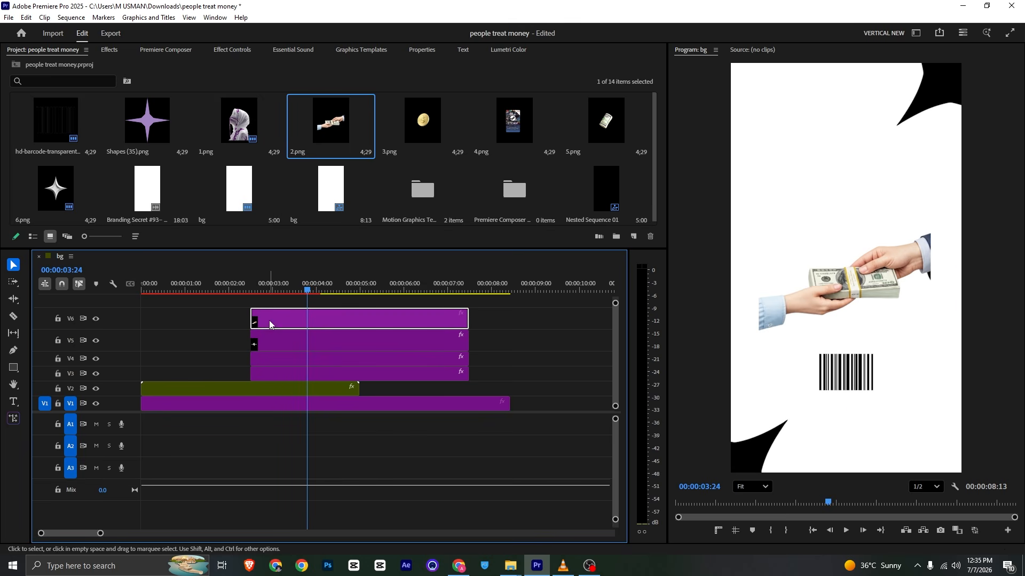
# Step: Scale the money-hands image to 137 and set its position to 540, 887, comparing its size with the VLC reference video
pyautogui.click(248, 50)
pyautogui.moveTo(199, 117); pyautogui.dragTo(224, 116)
pyautogui.hotkey('alt', 'Tab')
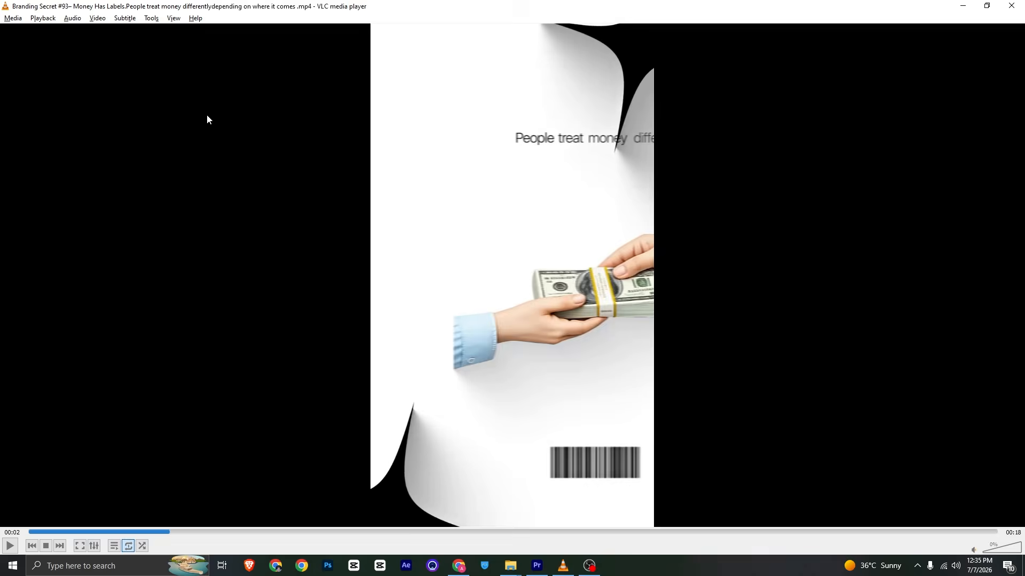
pyautogui.hotkey('alt', 'Tab')
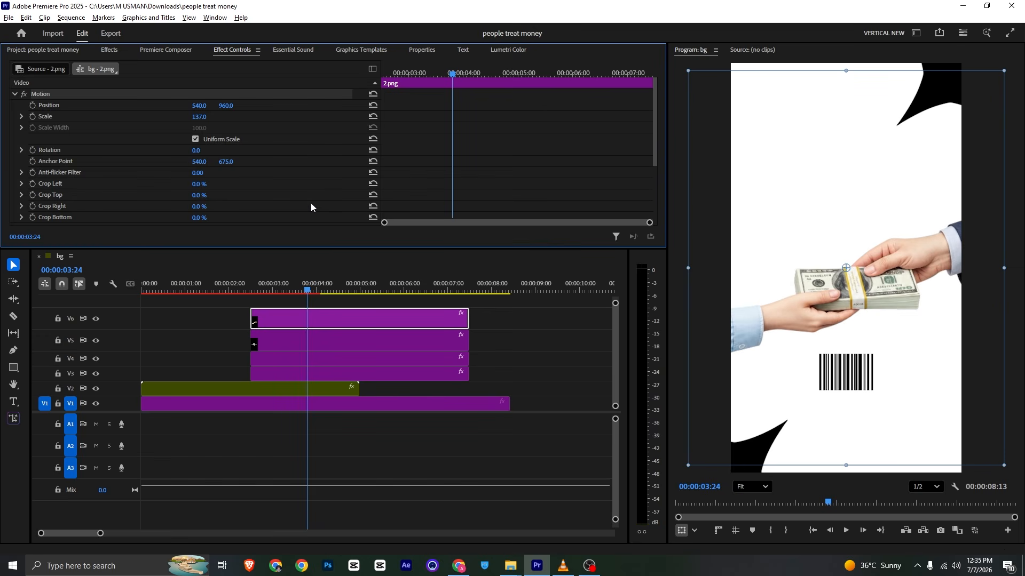
pyautogui.moveTo(219, 113); pyautogui.dragTo(229, 105)
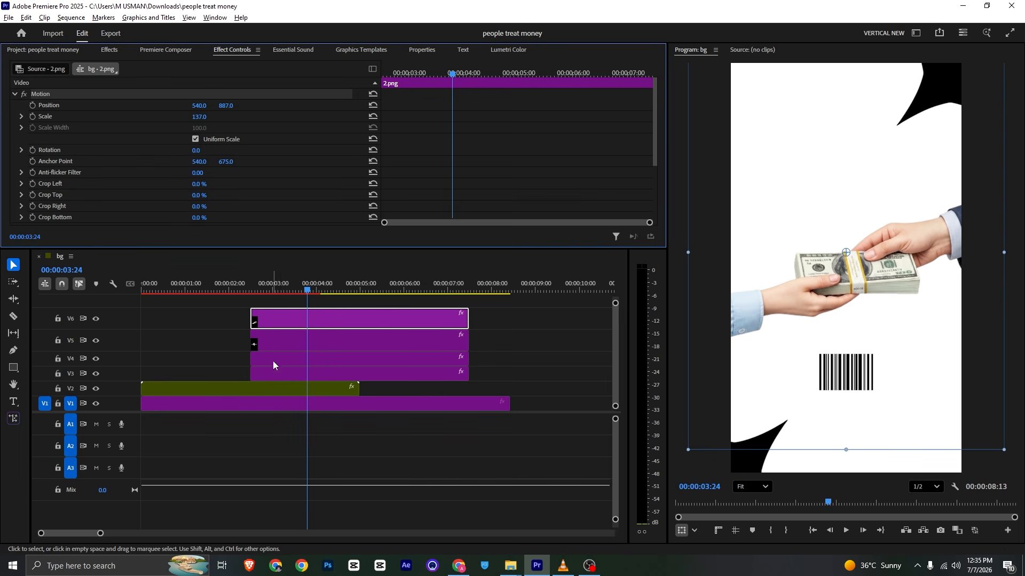
# Step: Nest the money-hands clip and the barcode clip together under the default name, and move the nested sequence down to V3
pyautogui.click(311, 341)
pyautogui.click(322, 375)
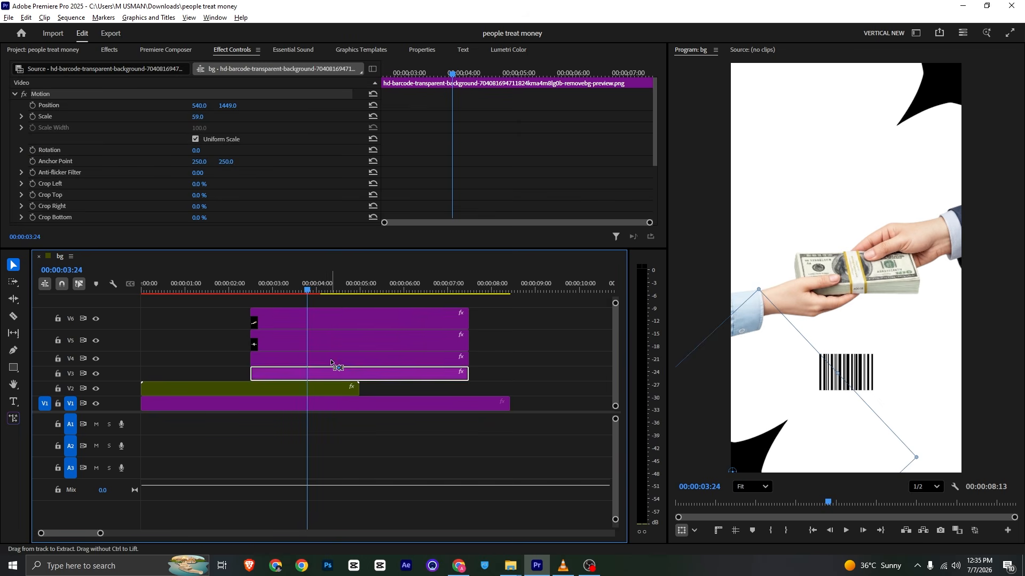
pyautogui.click(329, 320)
pyautogui.keyDown('ctrl'); pyautogui.click(331, 368); pyautogui.keyUp('ctrl')
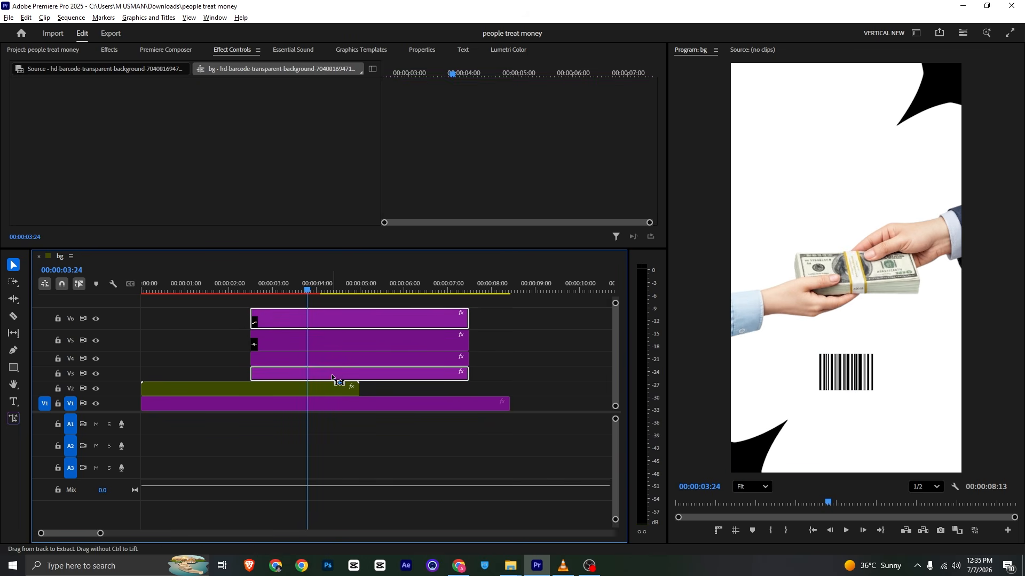
pyautogui.rightClick(331, 371)
pyautogui.click(425, 307)
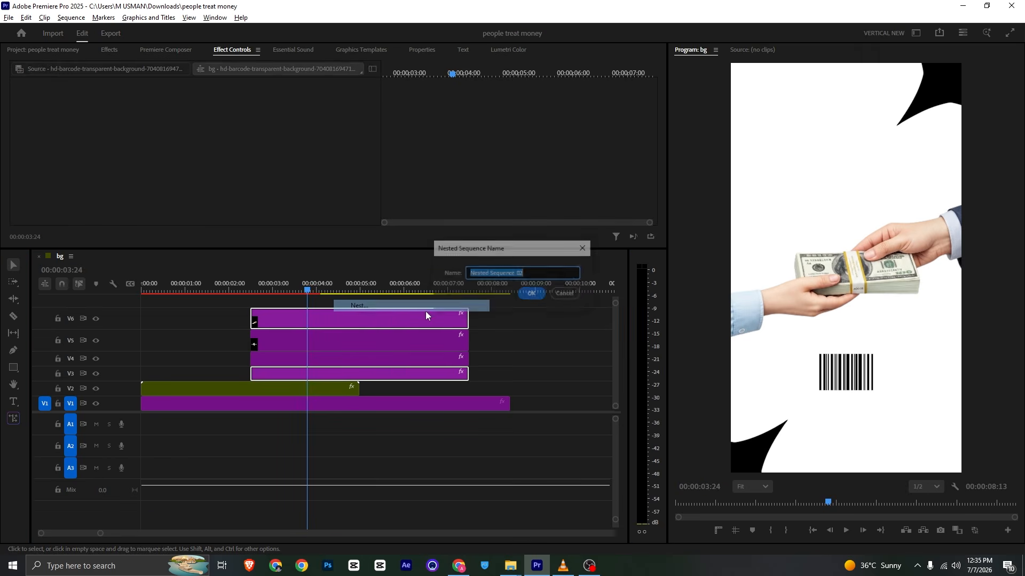
pyautogui.click(529, 294)
pyautogui.moveTo(302, 300); pyautogui.dragTo(300, 369)
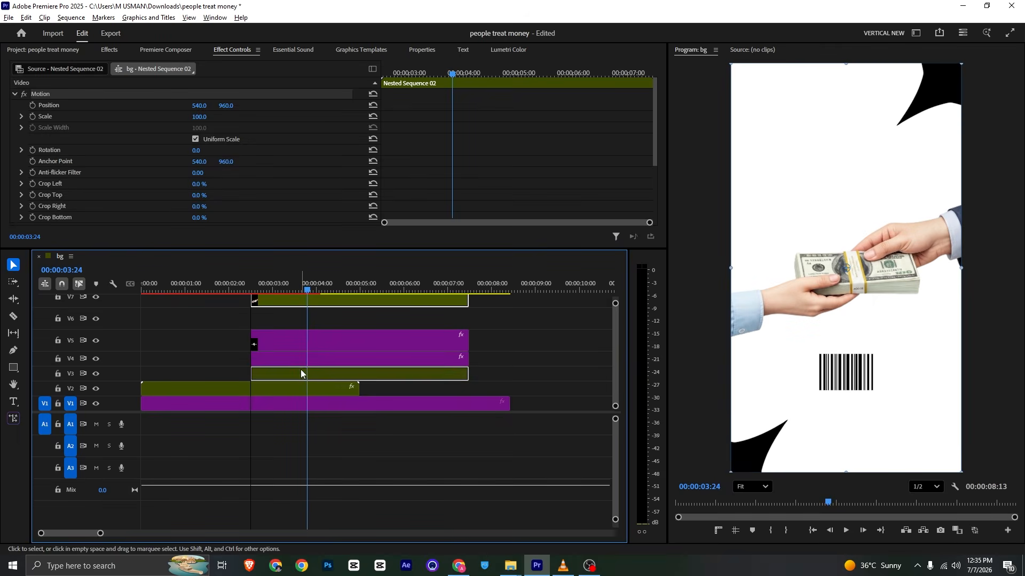
# Step: Keyframe the money nest's position to slide in from 1632.1, 960 at 00:00:02:15 to 540, 960, and save
pyautogui.click(32, 105)
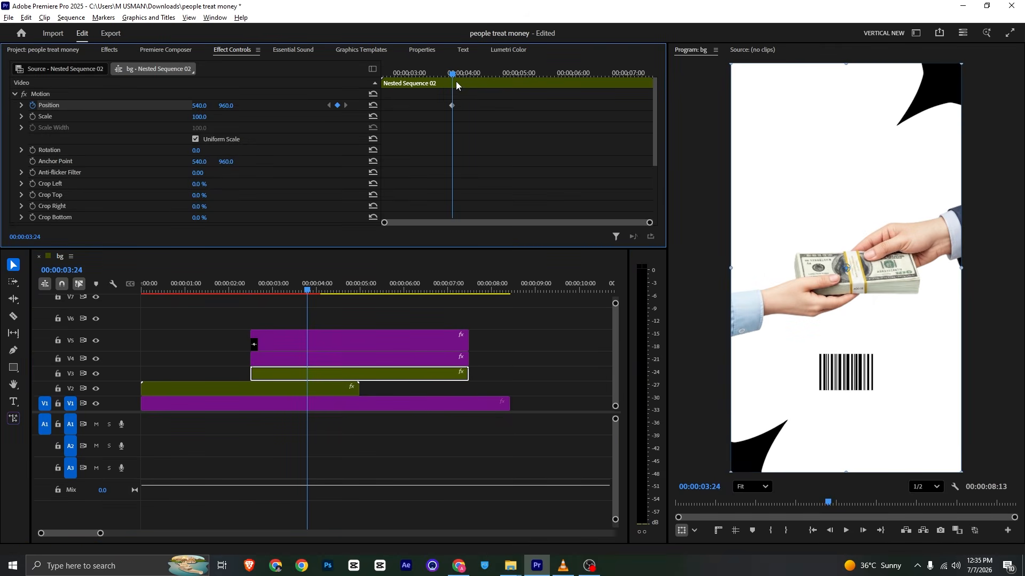
pyautogui.moveTo(424, 113); pyautogui.dragTo(426, 113)
pyautogui.moveTo(425, 76); pyautogui.dragTo(776, 107)
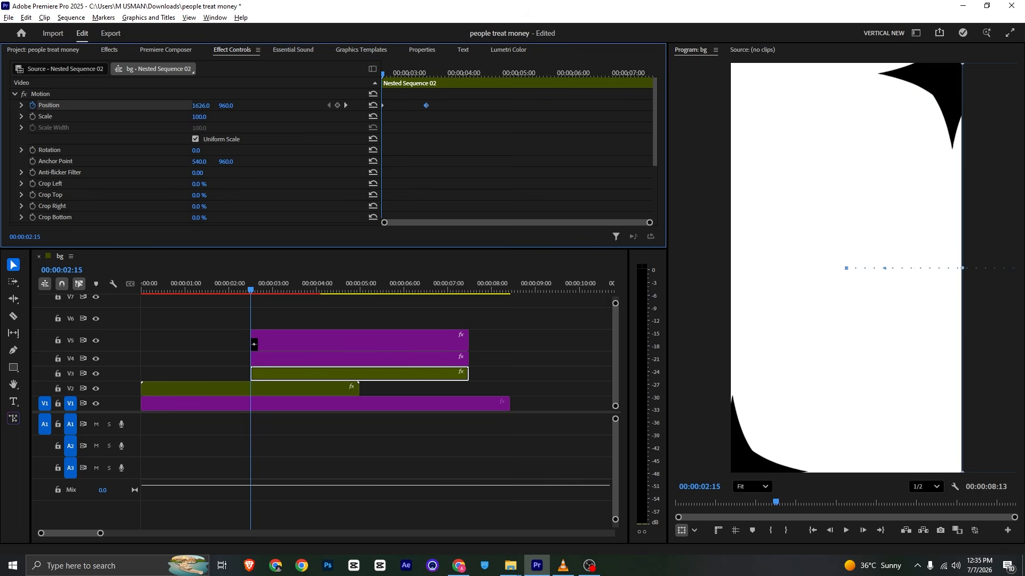
pyautogui.hotkey('ctrl', 's')
# Step: Apply Ease In temporal interpolation to the money nest's position keyframes and reshape the velocity curve to peak early and slow down gradually
pyautogui.rightClick(427, 106)
pyautogui.moveTo(477, 191)
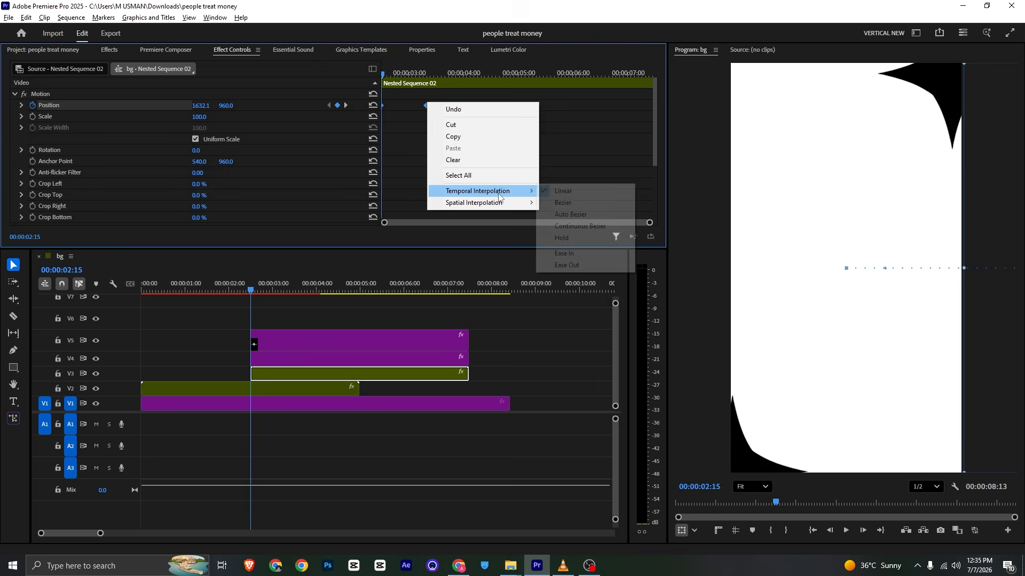
pyautogui.click(564, 254)
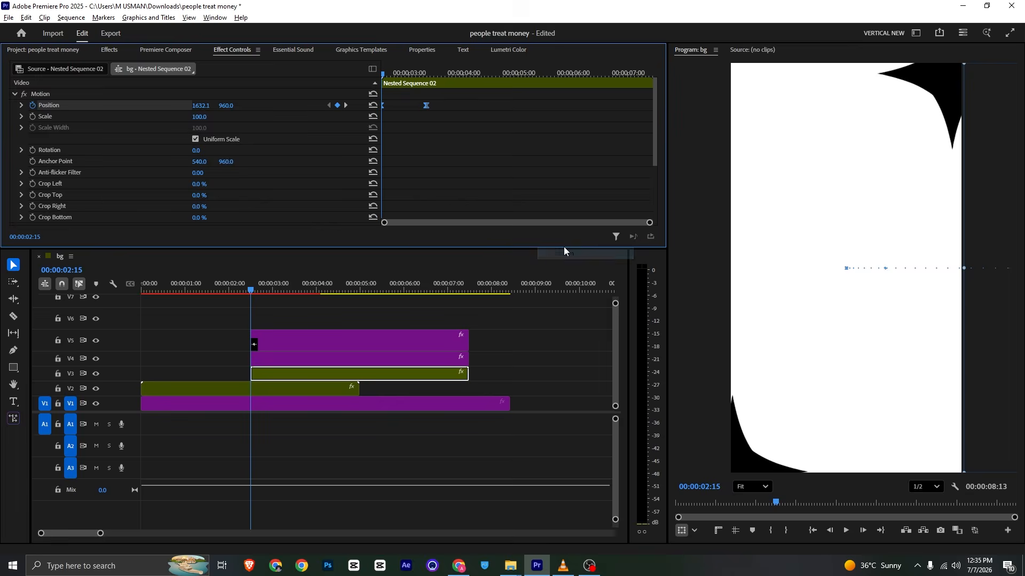
pyautogui.click(21, 106)
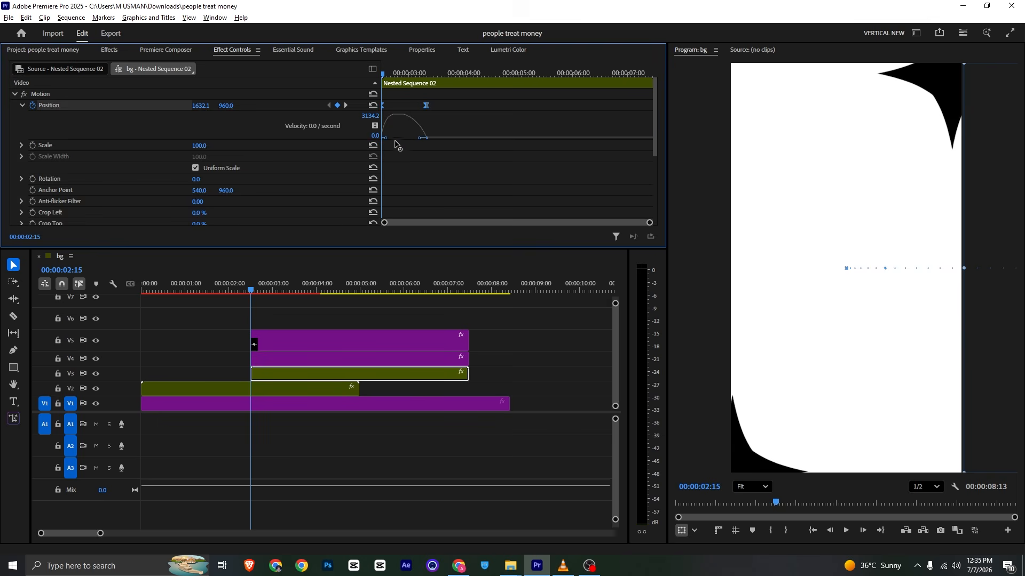
pyautogui.moveTo(396, 142); pyautogui.dragTo(418, 138)
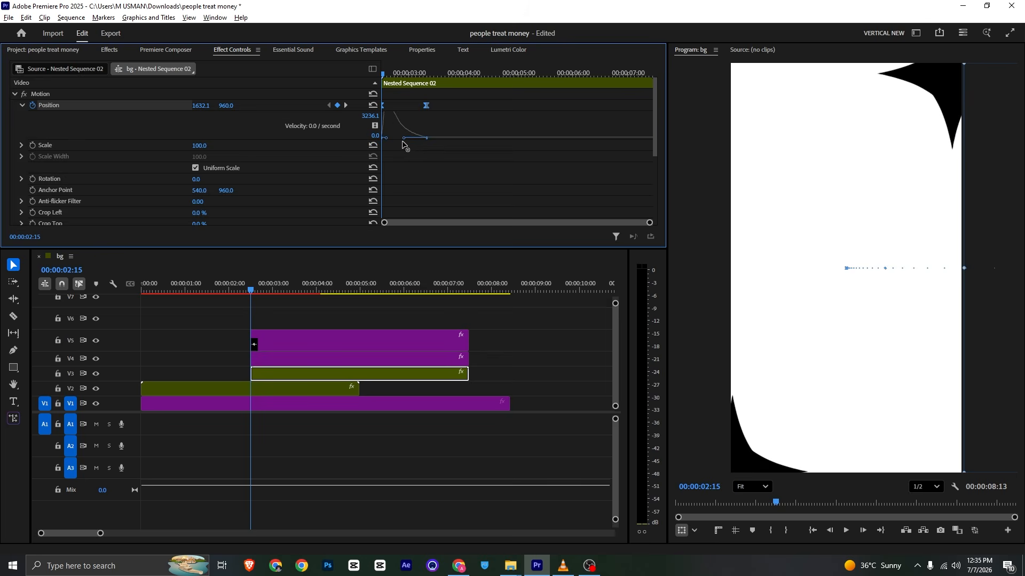
# Step: Preview the money nest's slide-in, adjust its final position keyframe to about 00:00:03:22, and save the project
pyautogui.click(368, 50)
pyautogui.click(232, 50)
pyautogui.press('space')
pyautogui.press('space')
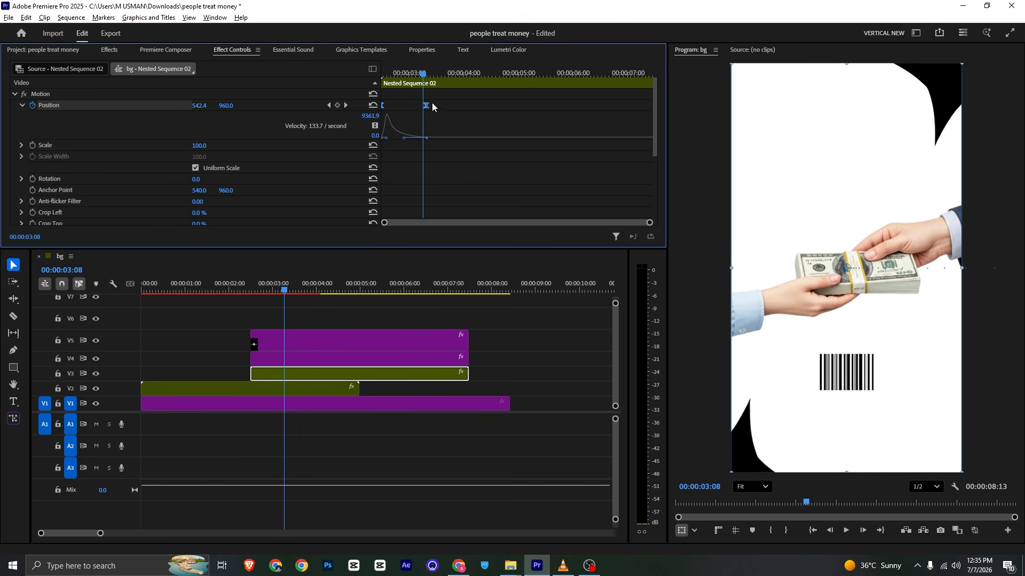
pyautogui.moveTo(427, 106); pyautogui.dragTo(466, 107)
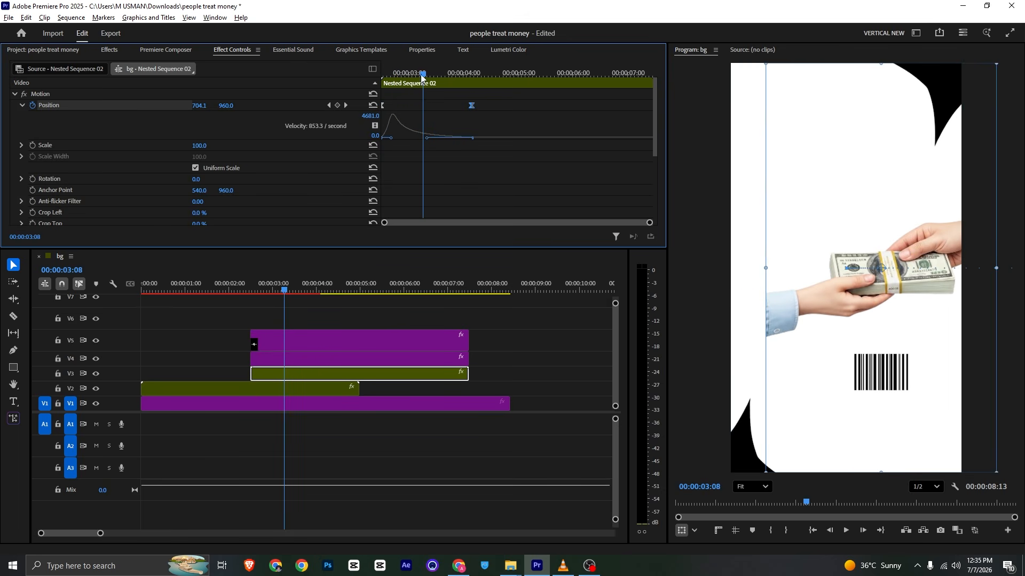
pyautogui.press('space')
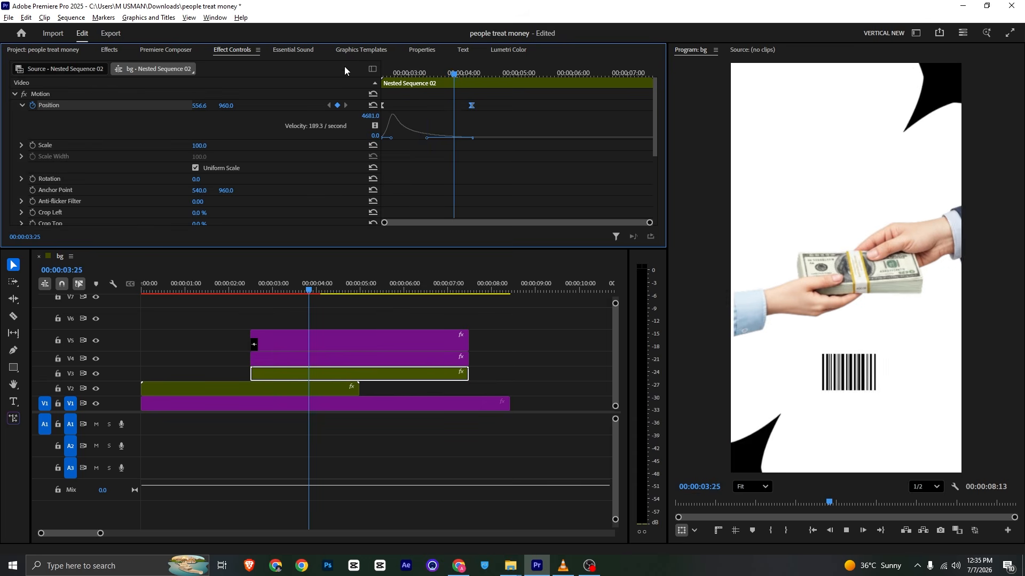
pyautogui.press('space')
pyautogui.moveTo(459, 108); pyautogui.dragTo(305, 75)
pyautogui.press('space')
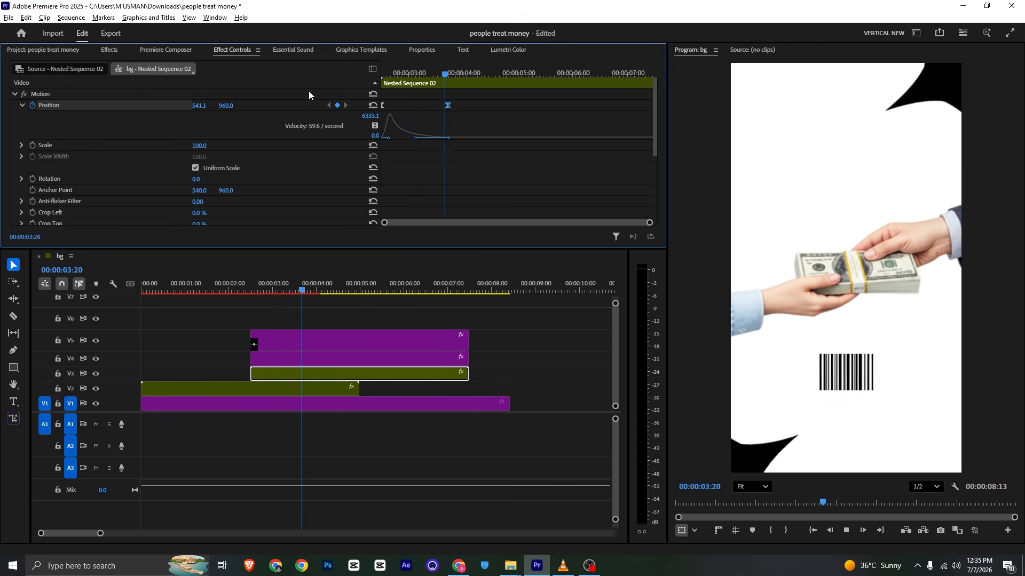
pyautogui.press('space')
pyautogui.hotkey('ctrl', 's')
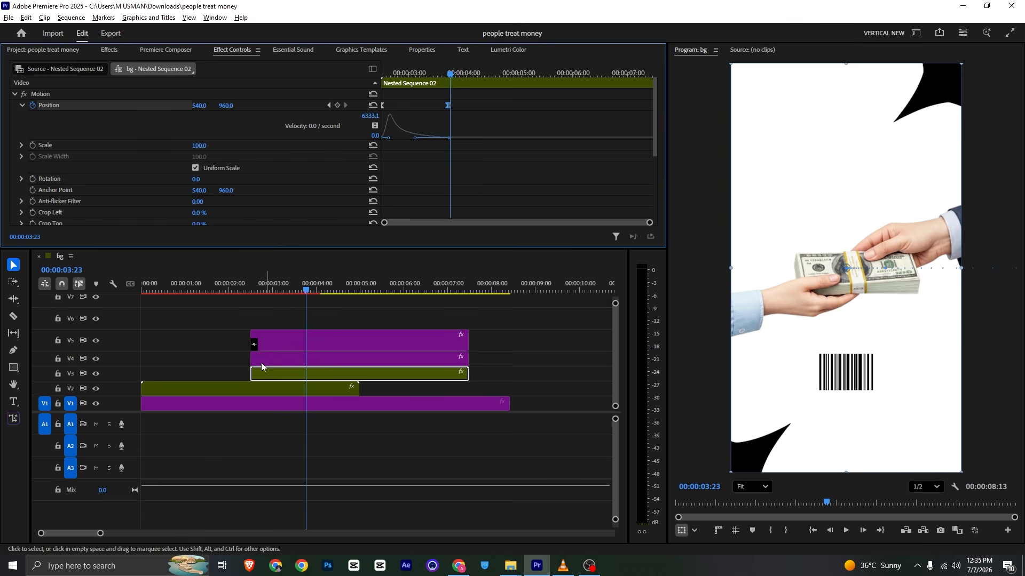
# Step: Keyframe the V5 star's position from -387.5, 2040 at 00:00:02:15 to 7.5, 1915 at 00:00:03:23
pyautogui.click(276, 349)
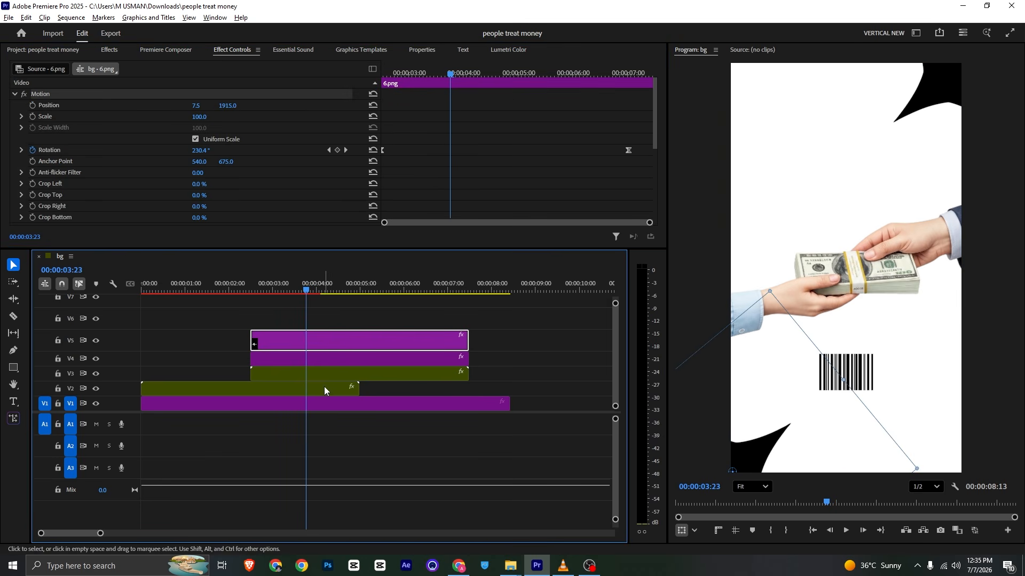
pyautogui.click(33, 106)
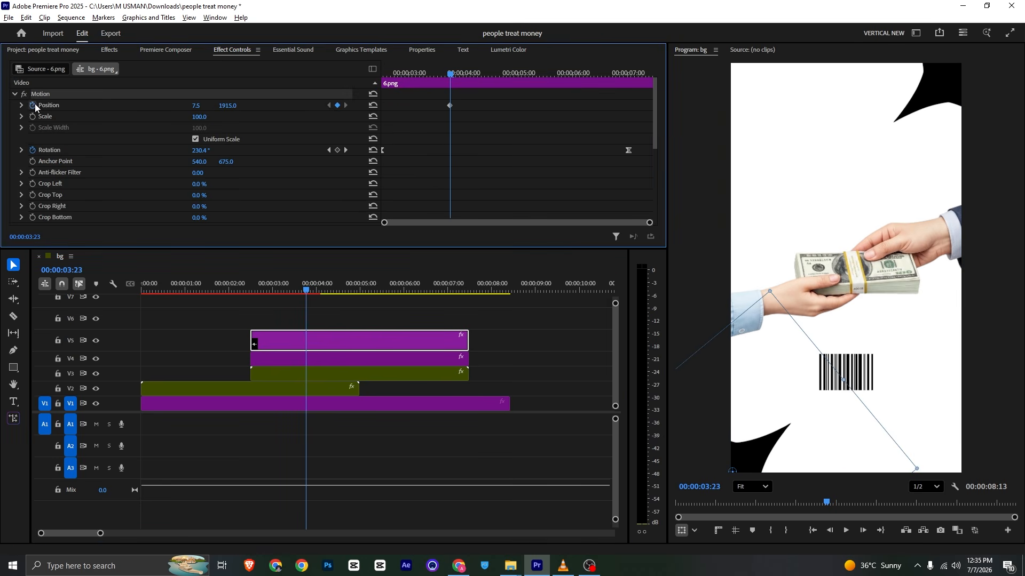
pyautogui.moveTo(432, 75); pyautogui.dragTo(222, 87)
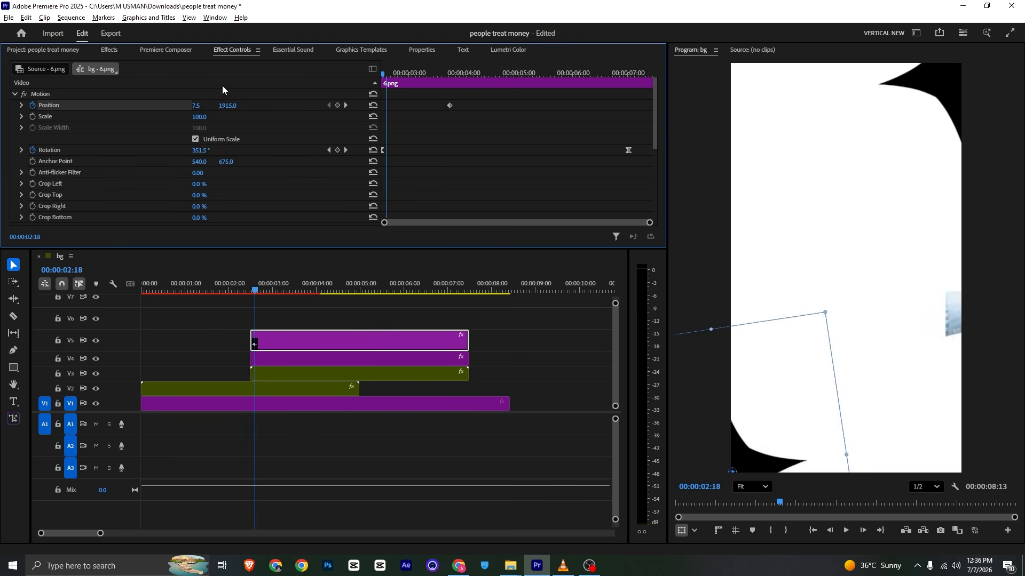
pyautogui.moveTo(823, 446); pyautogui.dragTo(739, 473)
# Step: Apply Ease In temporal interpolation to the V5 star's position keyframes
pyautogui.click(449, 105)
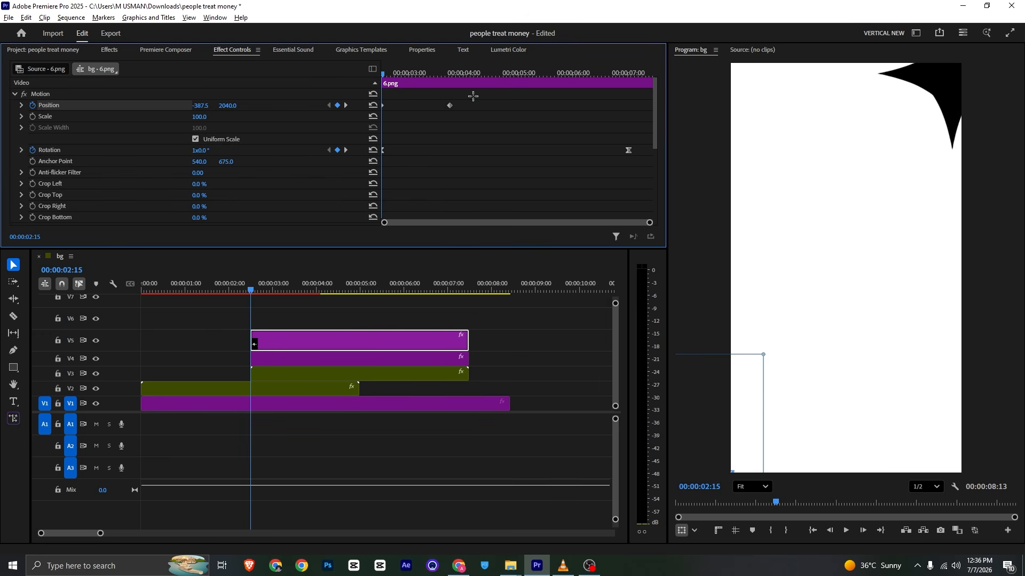
pyautogui.rightClick(447, 106)
pyautogui.moveTo(520, 192)
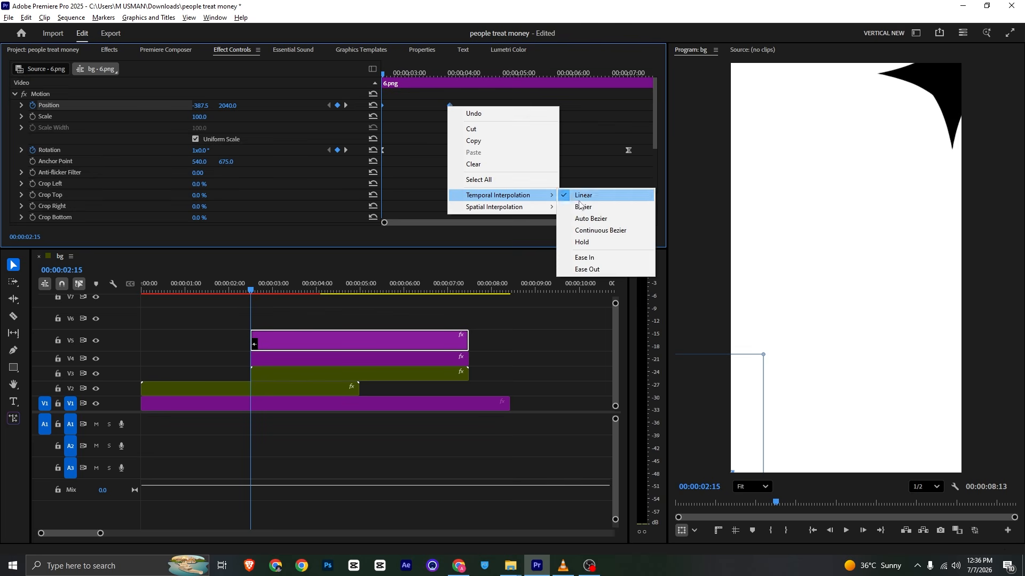
pyautogui.click(598, 259)
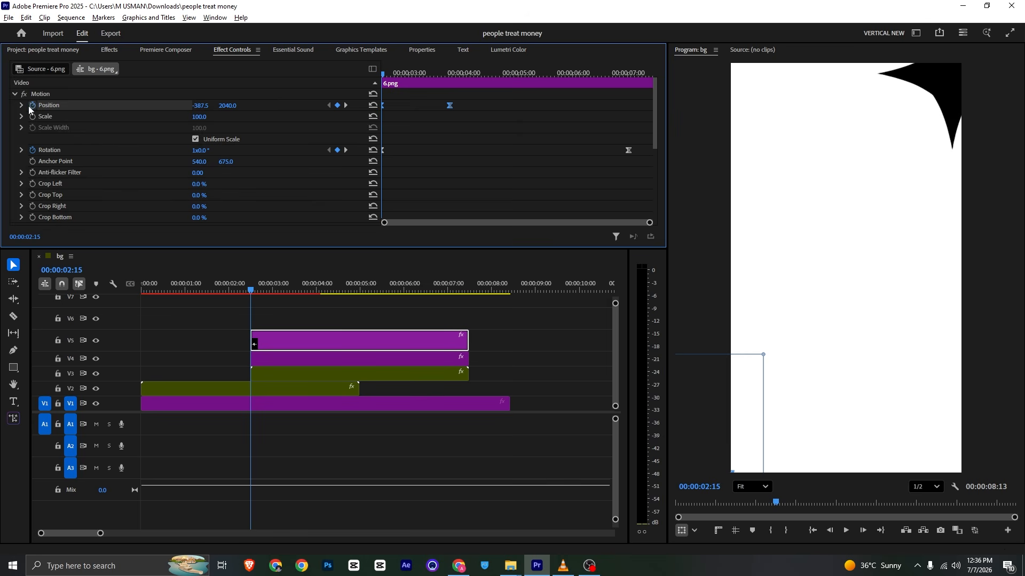
# Step: Reshape the V5 star's position velocity curve to peak early and slow down gradually, and preview its motion
pyautogui.click(22, 106)
pyautogui.moveTo(385, 131); pyautogui.dragTo(388, 139)
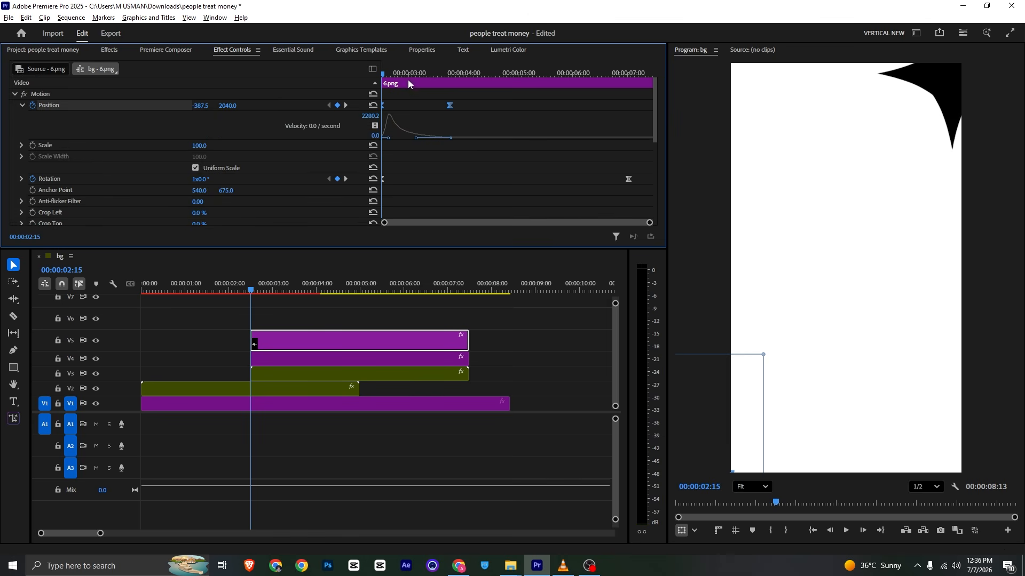
pyautogui.press('space')
pyautogui.press('space')
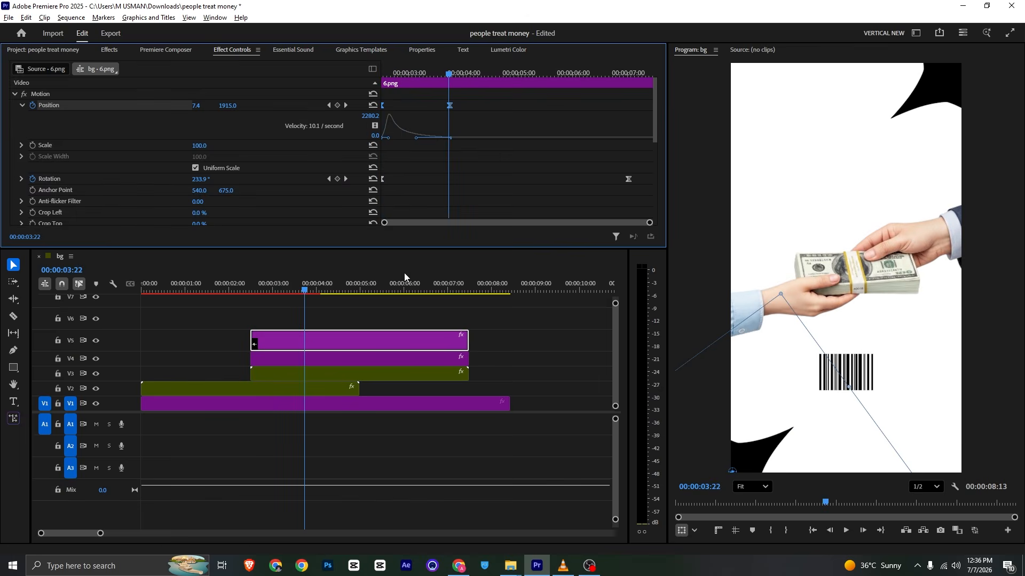
# Step: Set the V4 star's starting position keyframe at 00:00:02:15 to 1320, -210, outside the frame's upper-right corner
pyautogui.click(304, 355)
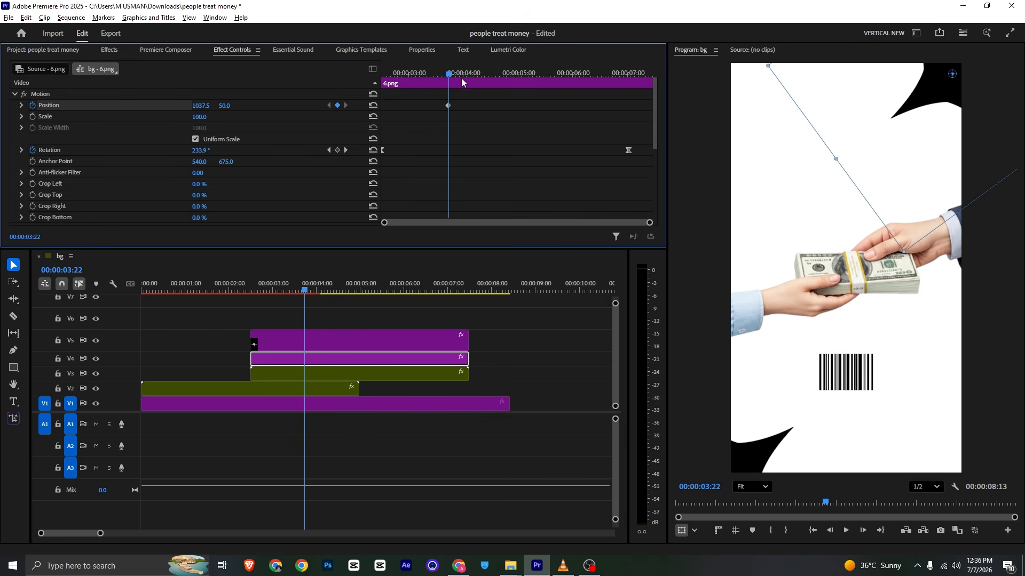
pyautogui.moveTo(461, 78); pyautogui.dragTo(252, 105)
pyautogui.moveTo(876, 136); pyautogui.dragTo(936, 80)
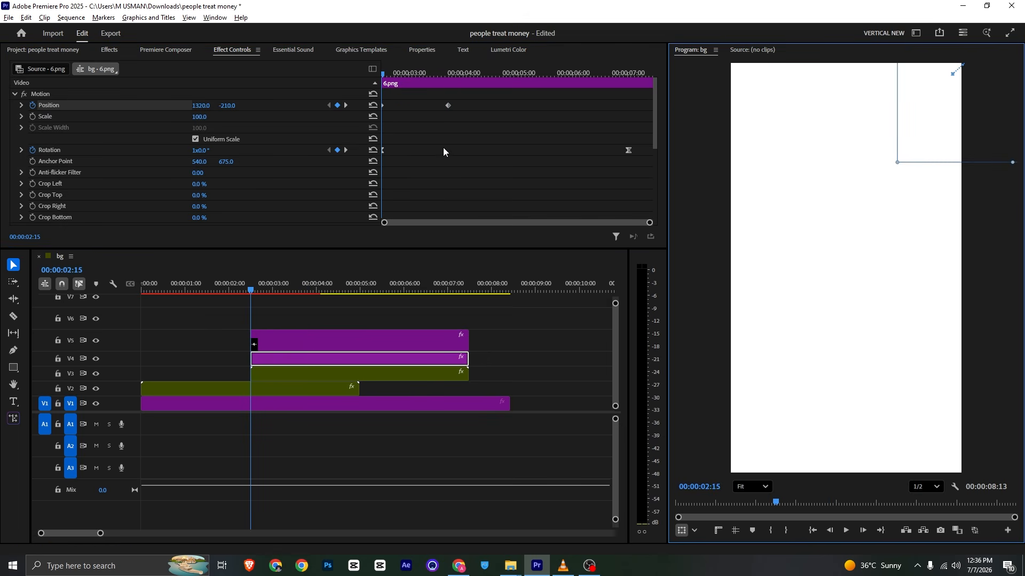
# Step: Apply Ease In temporal interpolation to the V4 star's position keyframes and save the project
pyautogui.rightClick(449, 107)
pyautogui.moveTo(512, 196)
pyautogui.click(587, 258)
pyautogui.hotkey('ctrl', 's')
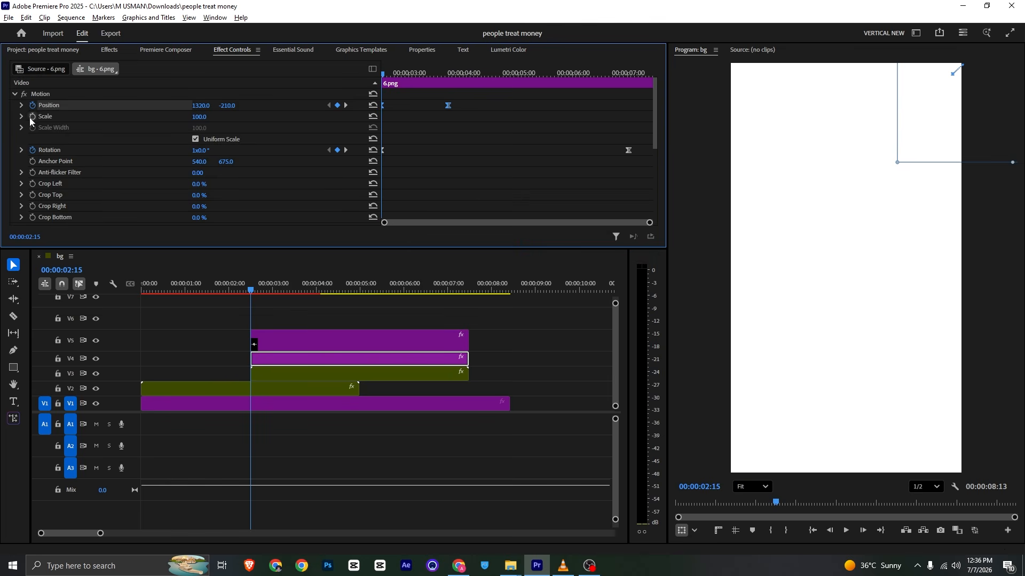
# Step: Reshape the V4 star's position velocity curve to an early peak with a gradual slowdown and play the result
pyautogui.click(18, 108)
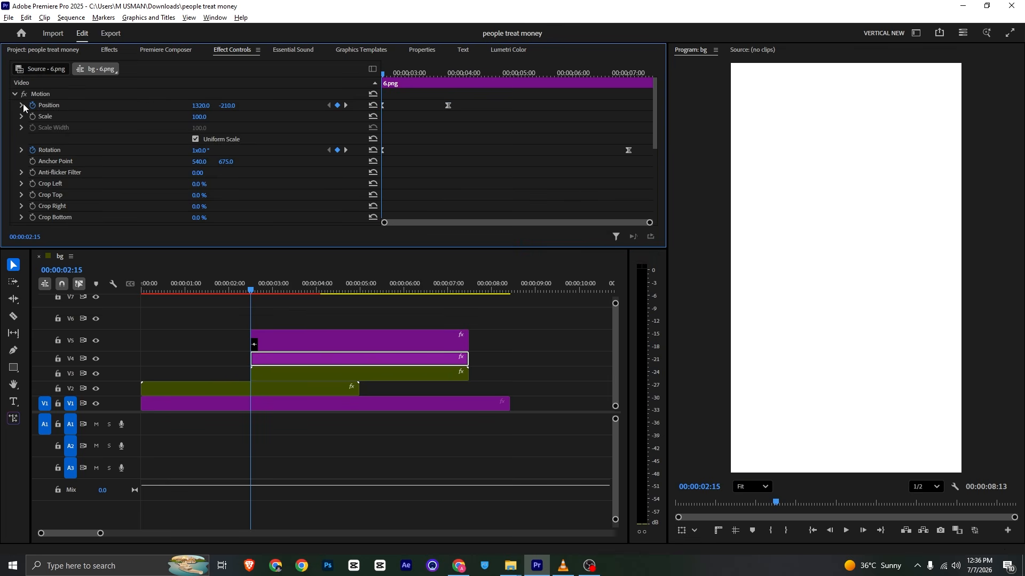
pyautogui.click(22, 105)
pyautogui.moveTo(388, 137); pyautogui.dragTo(424, 144)
pyautogui.press('space')
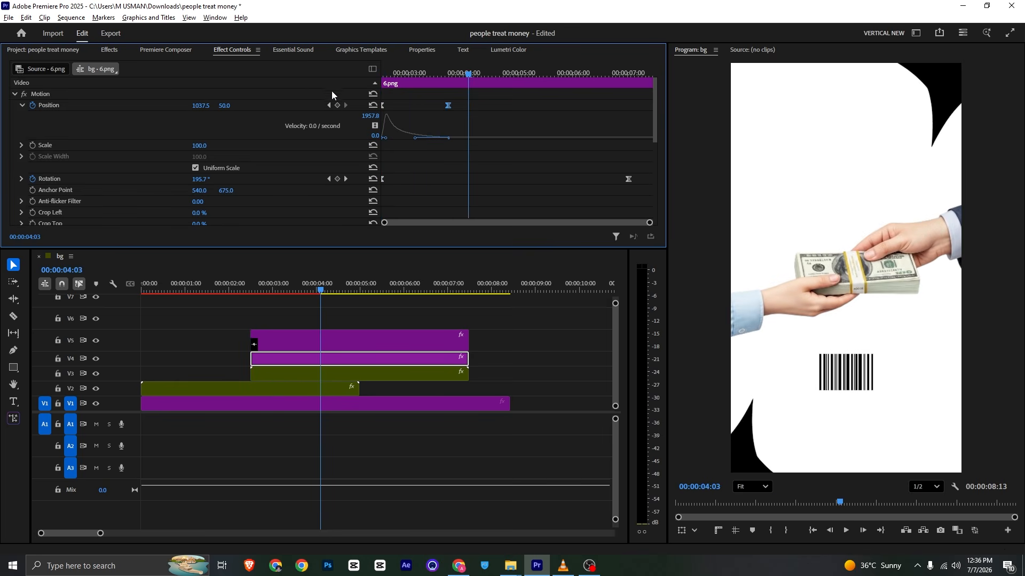
# Step: Switch to the reference video in VLC, watch how the money scene changes into the following scene, and return to Premiere Pro
pyautogui.hotkey('alt', 'Tab')
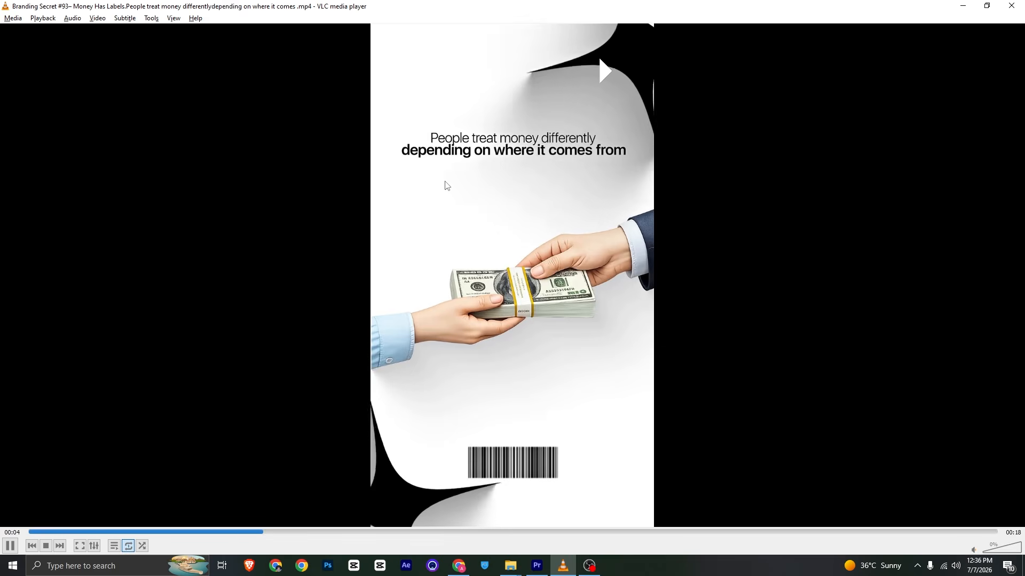
pyautogui.press('space')
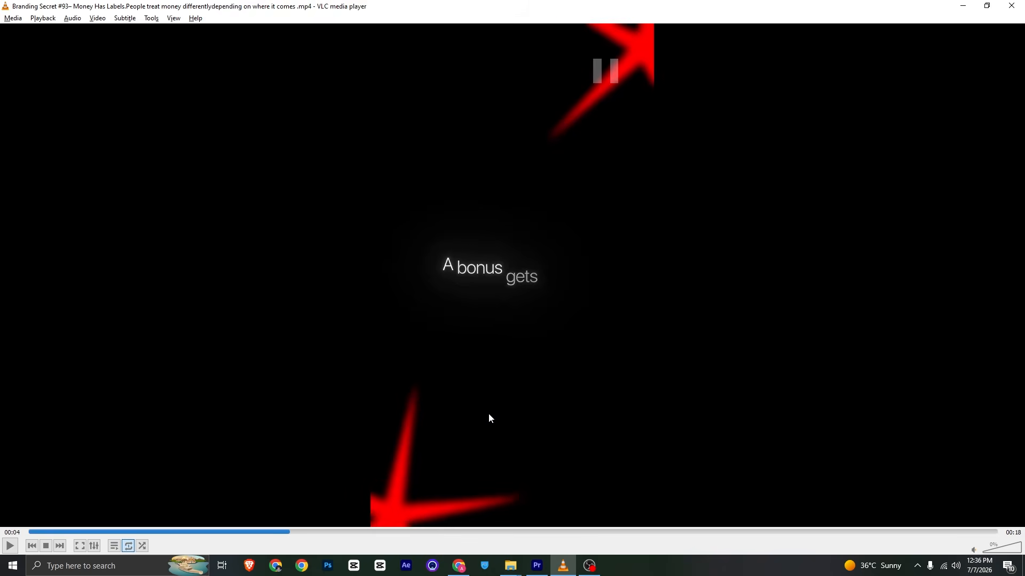
pyautogui.click(536, 569)
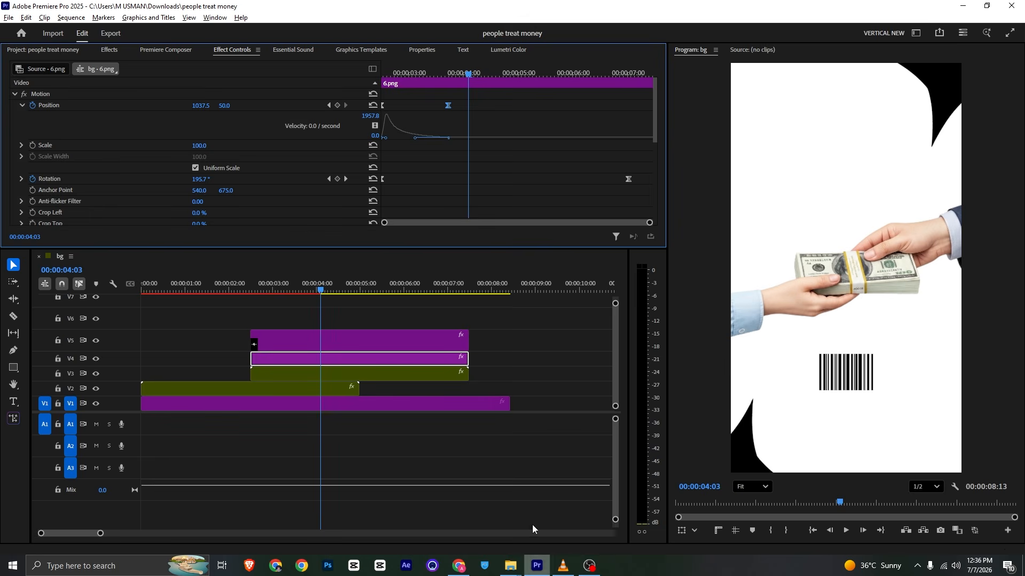
# Step: Split the clips on tracks V2 through V5 at 00:00:04:05
pyautogui.click(335, 289)
pyautogui.moveTo(336, 289)
pyautogui.mouseDown()
pyautogui.moveTo(414, 290)
pyautogui.moveTo(326, 296)
pyautogui.mouseUp()
pyautogui.press('c')
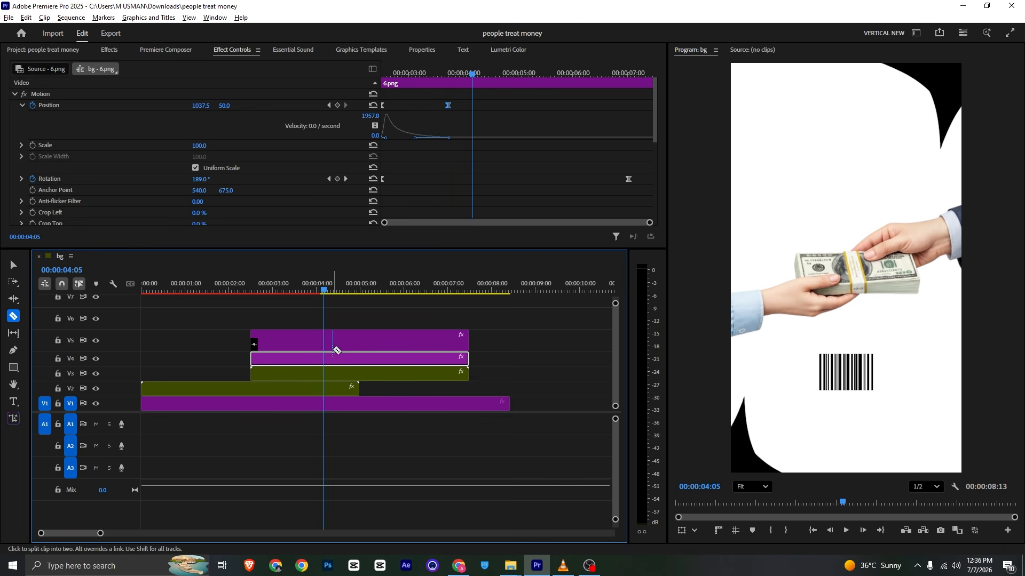
pyautogui.click(324, 341)
pyautogui.click(324, 358)
pyautogui.click(324, 374)
pyautogui.click(326, 388)
pyautogui.press('v')
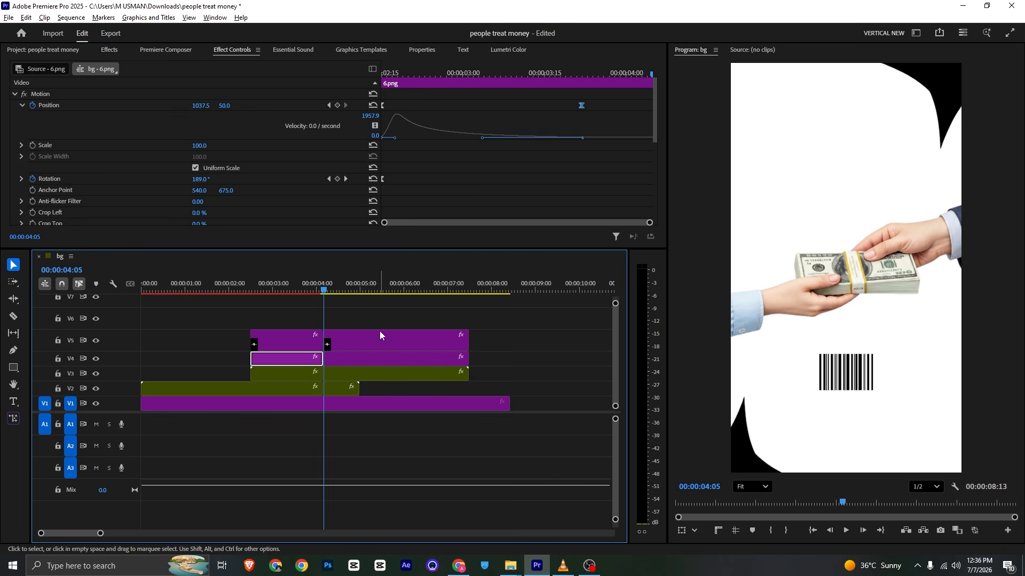
# Step: Delete the clip remainders after 00:00:04:05 on tracks V2 through V5 and save the project
pyautogui.click(380, 341)
pyautogui.press('Delete')
pyautogui.moveTo(383, 310); pyautogui.dragTo(355, 393)
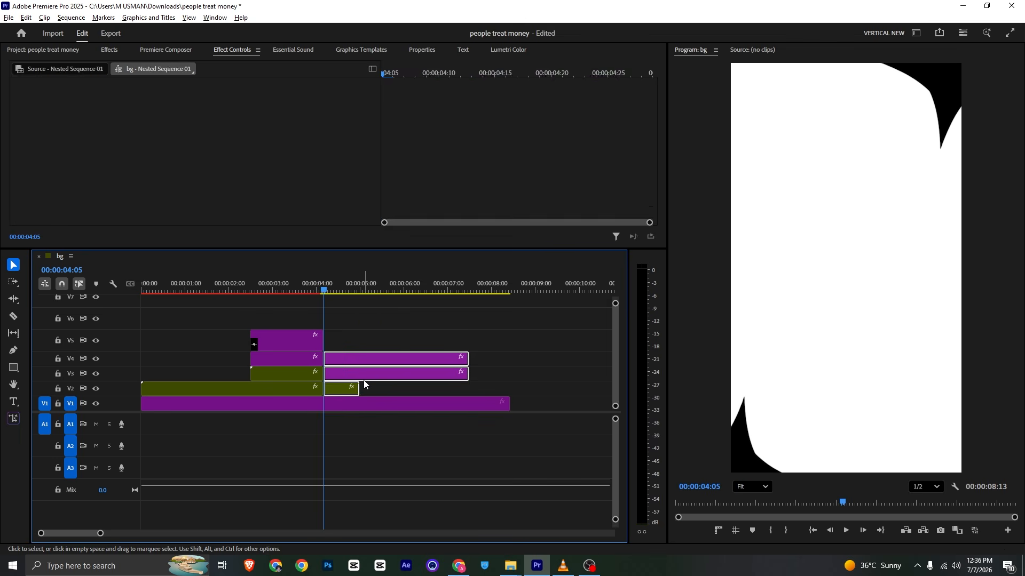
pyautogui.press('Delete')
pyautogui.hotkey('ctrl', 's')
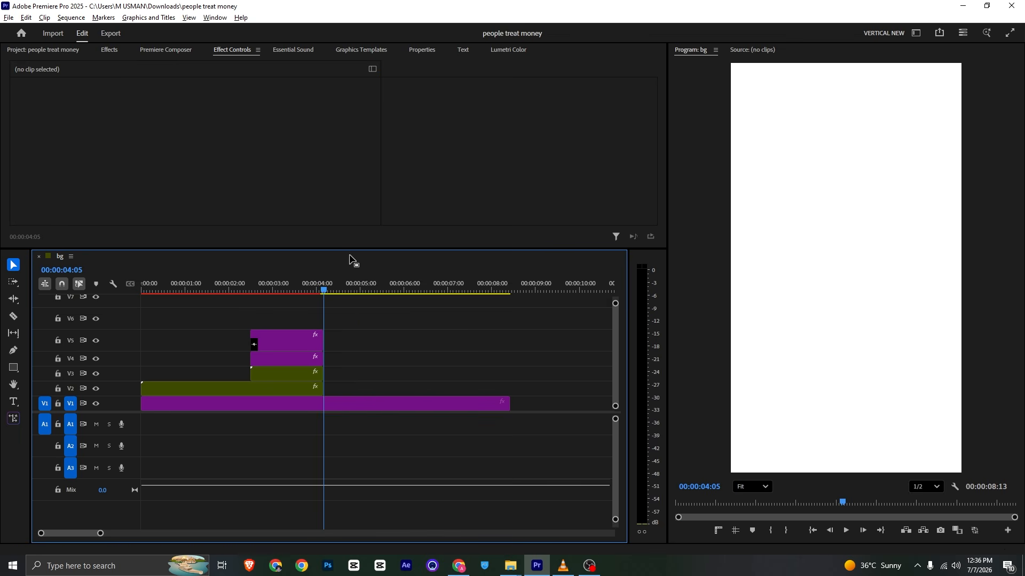
# Step: Create a black 000000 color matte at 1080 x 1920 and 30 fps, keeping the default name
pyautogui.click(32, 50)
pyautogui.rightClick(399, 158)
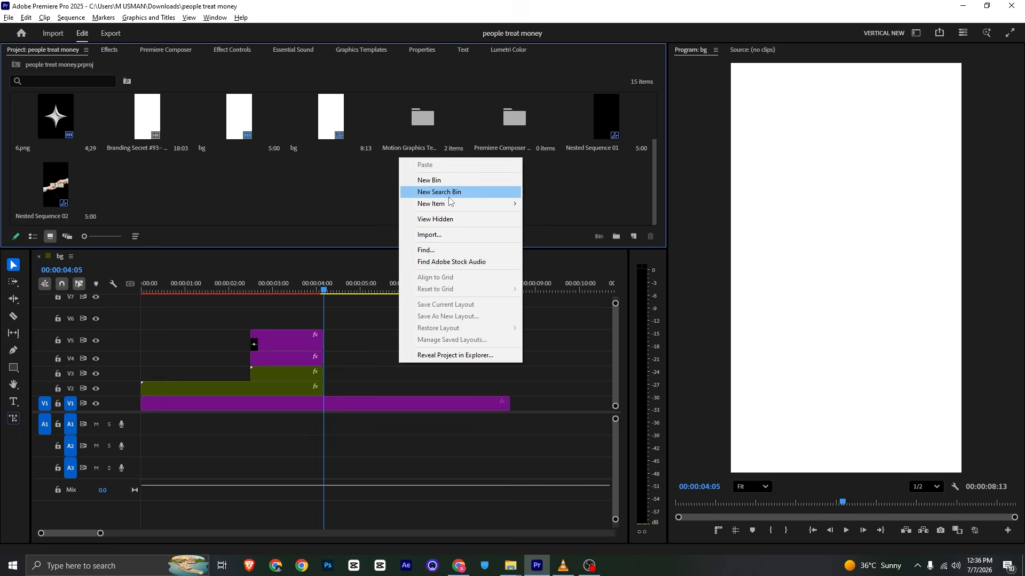
pyautogui.moveTo(450, 203)
pyautogui.click(620, 271)
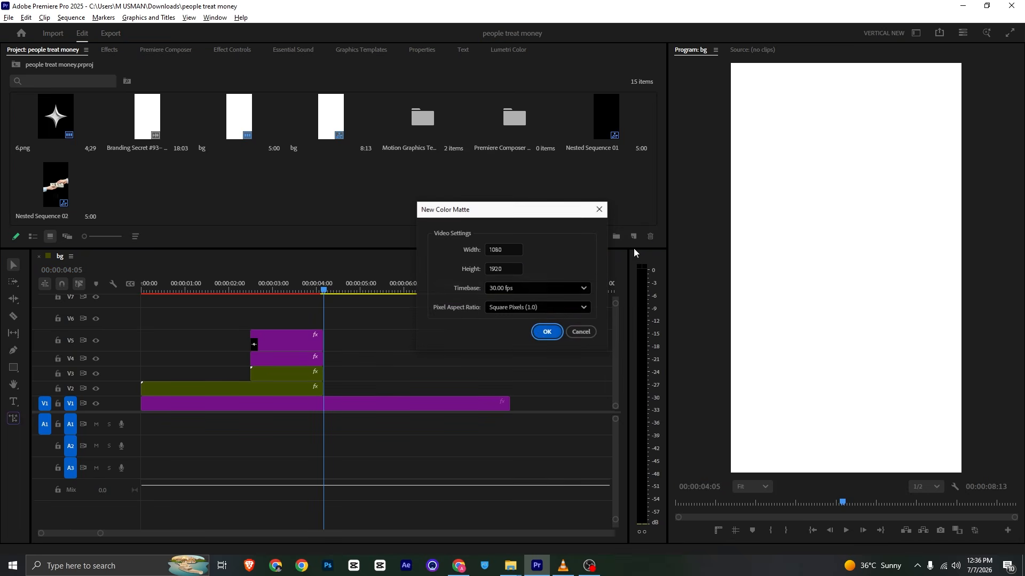
pyautogui.click(535, 332)
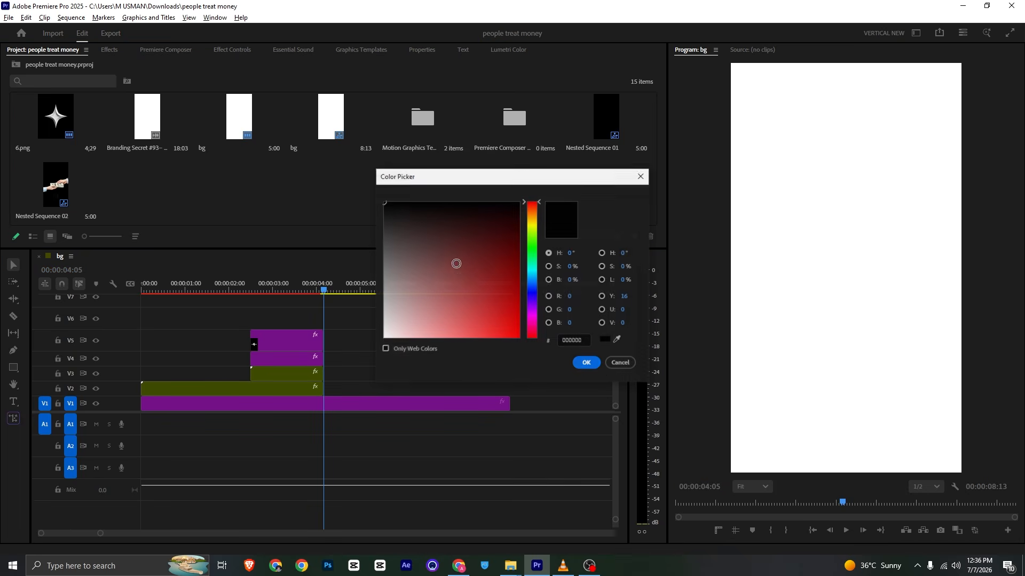
pyautogui.click(587, 365)
pyautogui.click(505, 298)
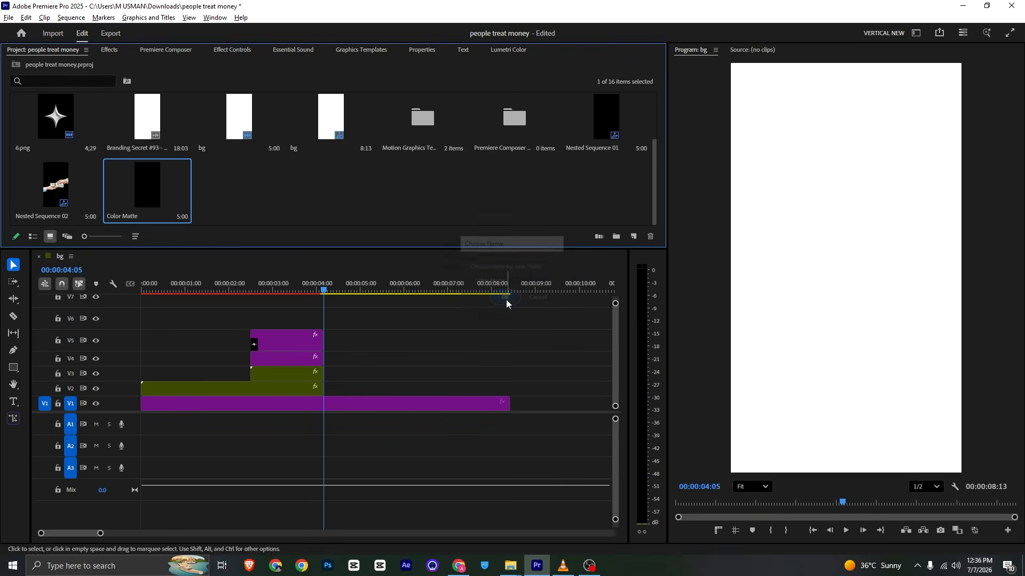
# Step: Place the black color matte on V2 and Shapes (35).png on V3, both starting at 00:00:04:05
pyautogui.click(140, 216)
pyautogui.moveTo(139, 174); pyautogui.dragTo(328, 399)
pyautogui.scroll(2, 208, 182)
pyautogui.moveTo(145, 122); pyautogui.dragTo(329, 380)
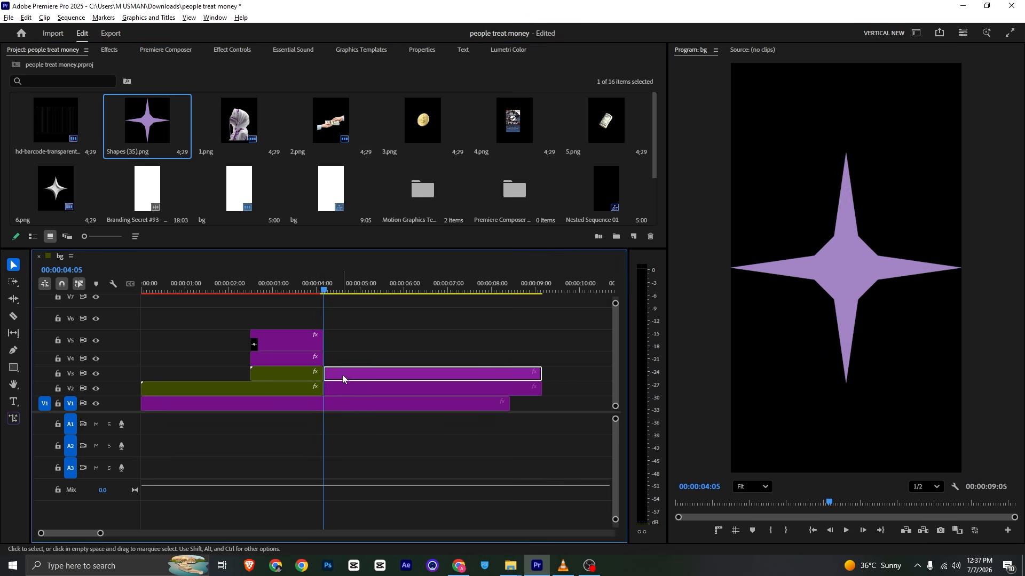
# Step: Apply the Tint effect to the Shapes (35).png star and map both black and white to red FF0000
pyautogui.click(118, 49)
pyautogui.moveTo(76, 162); pyautogui.dragTo(352, 372)
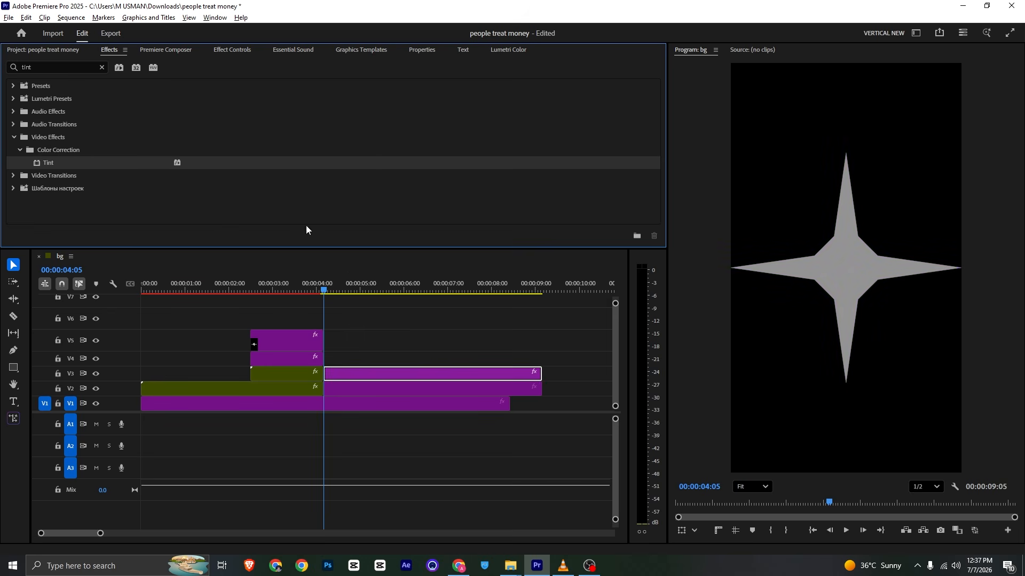
pyautogui.click(222, 49)
pyautogui.scroll(-5, 165, 149)
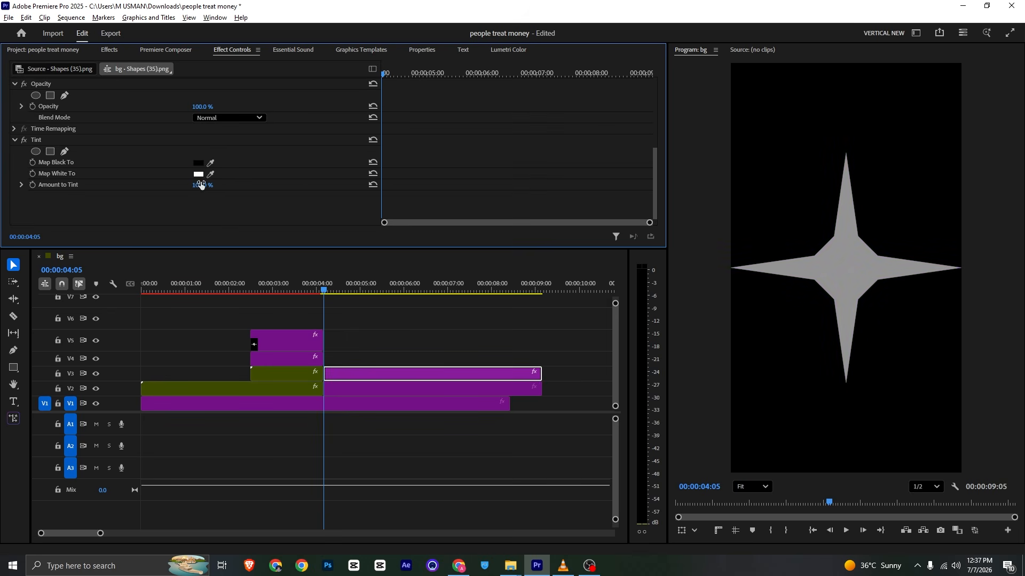
pyautogui.click(198, 163)
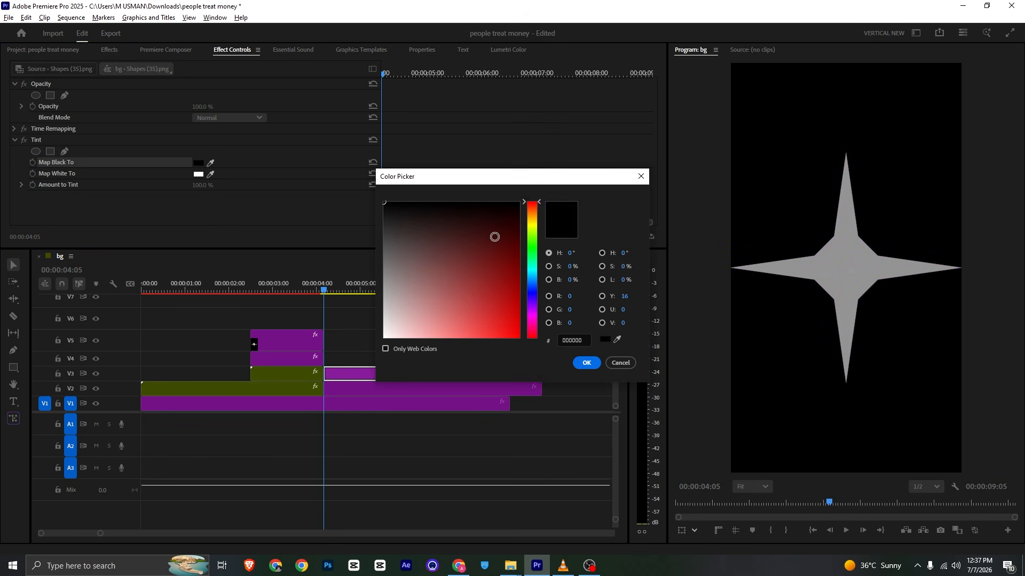
pyautogui.click(586, 363)
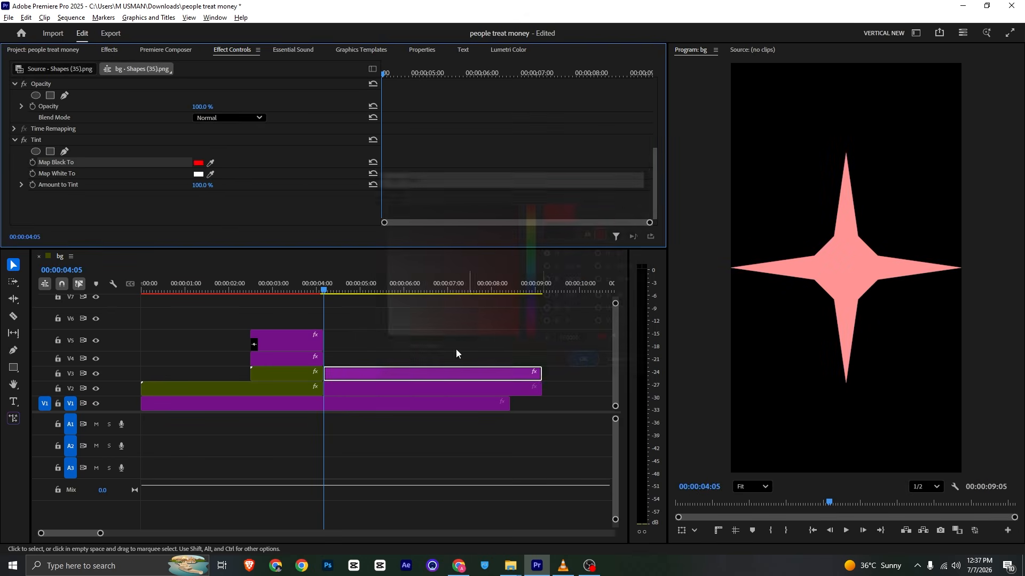
pyautogui.click(198, 174)
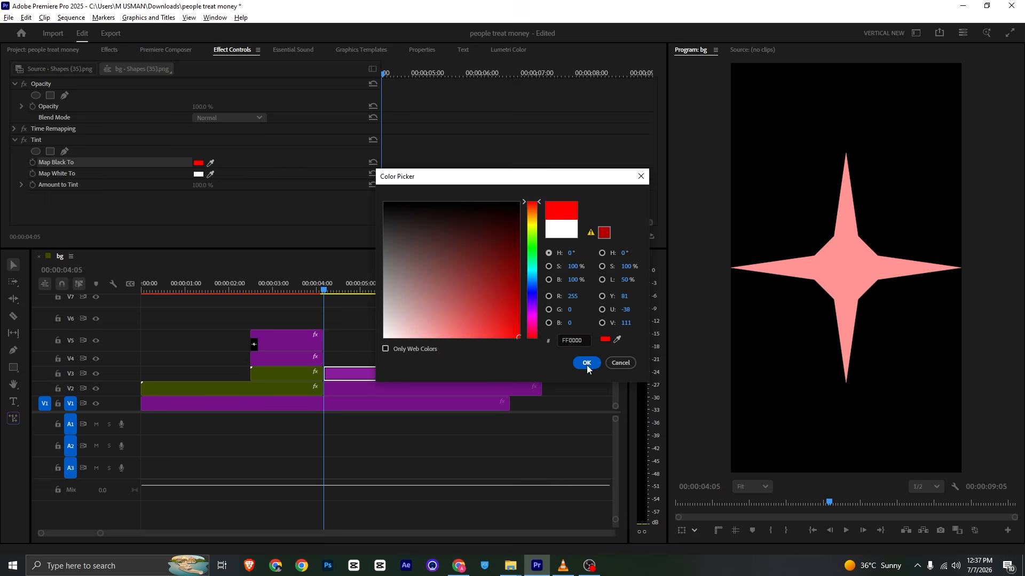
pyautogui.click(587, 364)
# Step: Scale the red star to 82 and move it to the frame's upper-right corner at position 1052.5, 42.5
pyautogui.scroll(7, 194, 104)
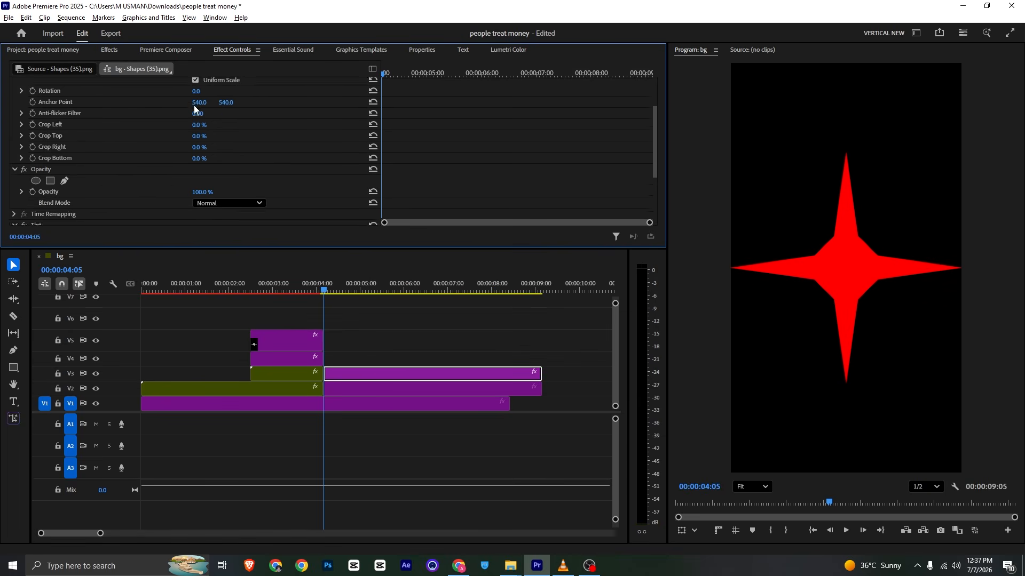
pyautogui.moveTo(200, 117); pyautogui.dragTo(191, 117)
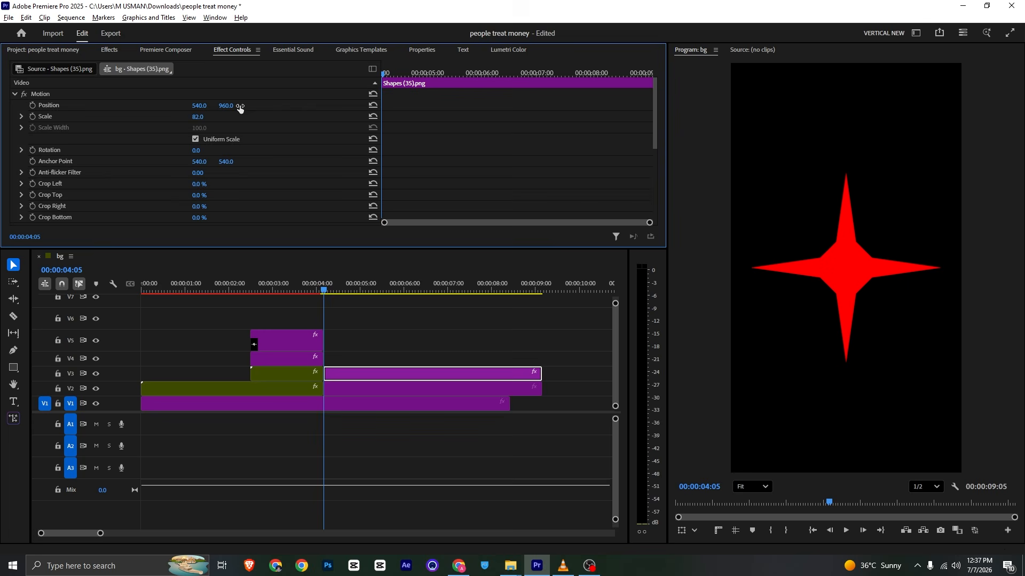
pyautogui.click(815, 268)
pyautogui.moveTo(872, 289); pyautogui.dragTo(962, 116)
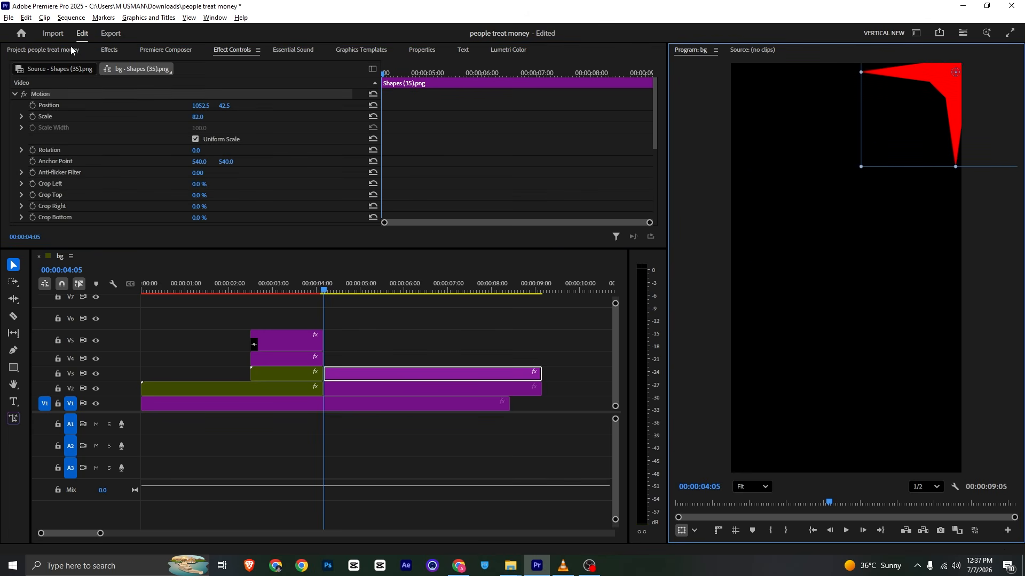
# Step: Find the Drop Shadow effect and apply it to the red star on V3
pyautogui.click(108, 49)
pyautogui.doubleClick(80, 66)
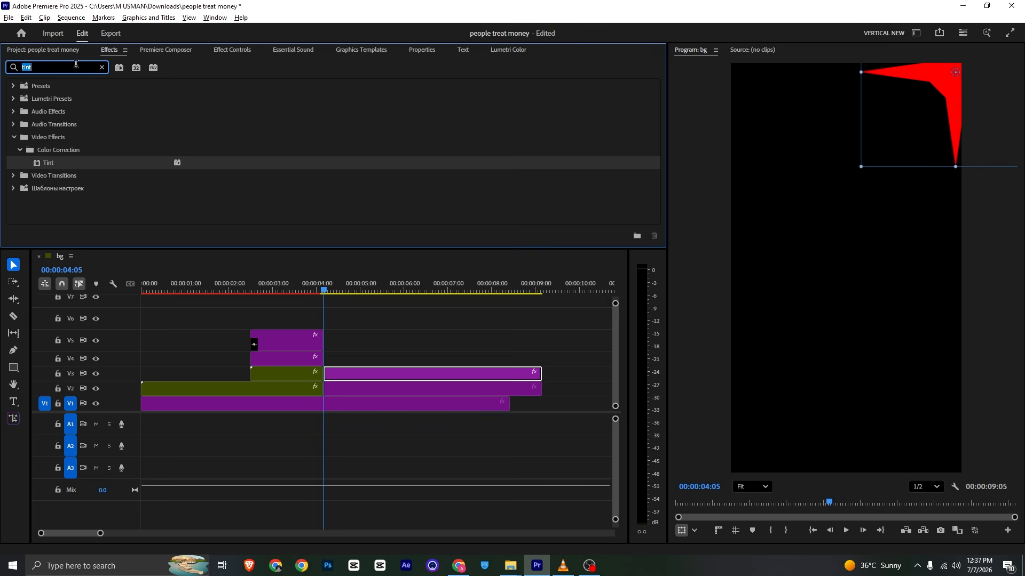
pyautogui.write('drop')
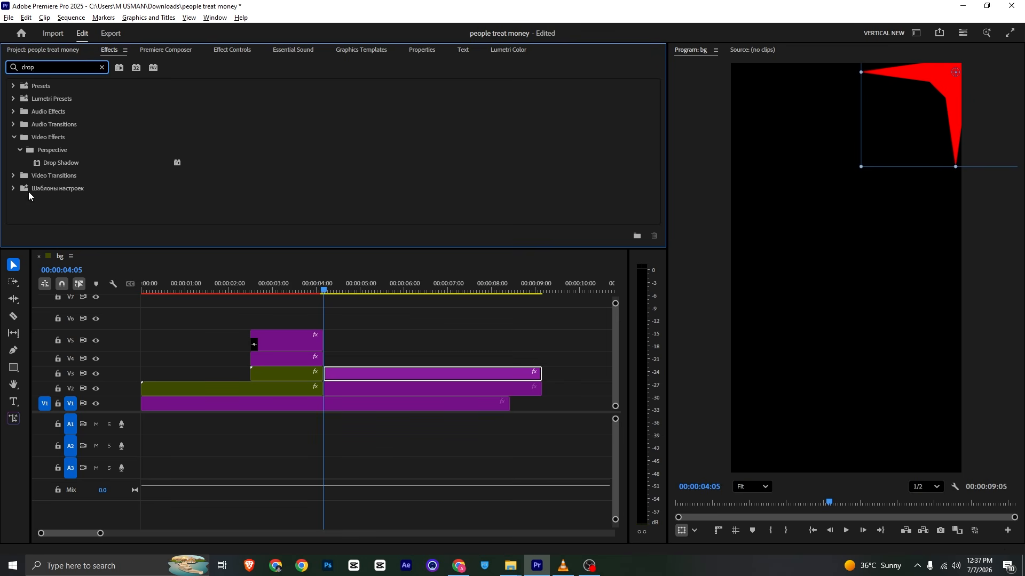
pyautogui.moveTo(40, 162); pyautogui.dragTo(376, 376)
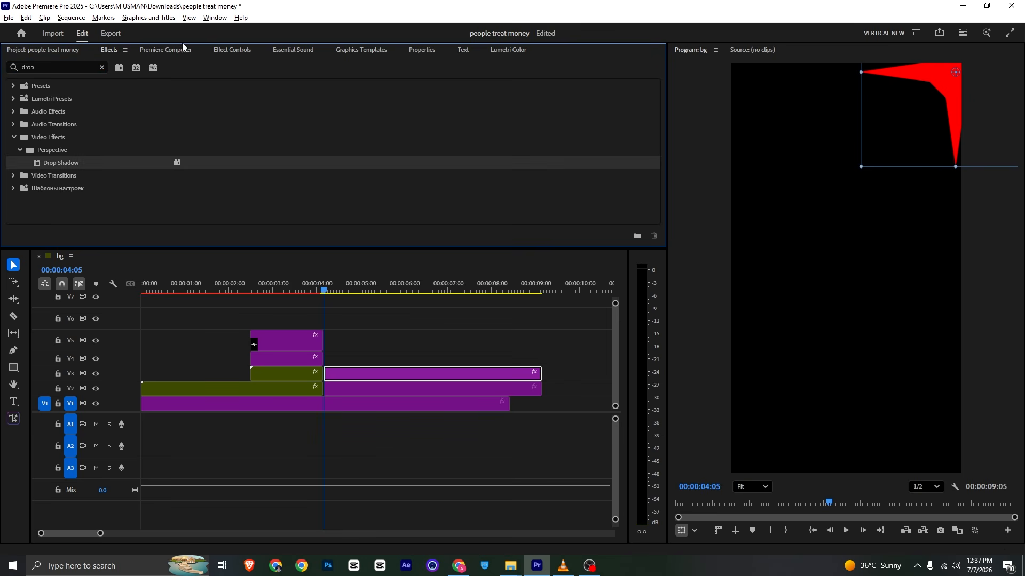
# Step: Set the star's drop shadow to red FF0000 with 100% opacity, softness 55 and distance 2, and save the project
pyautogui.click(213, 49)
pyautogui.scroll(-3, 133, 160)
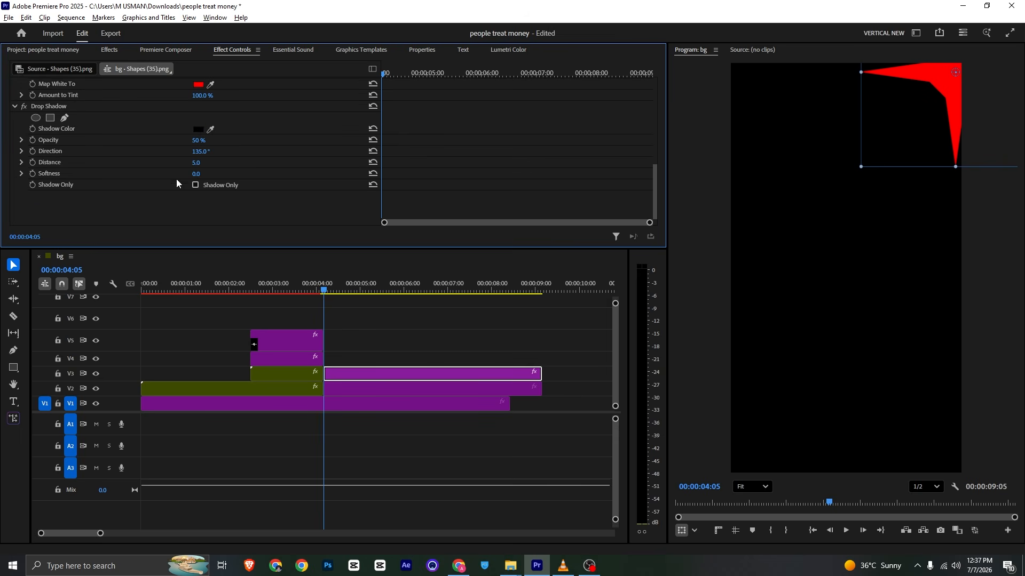
pyautogui.click(198, 130)
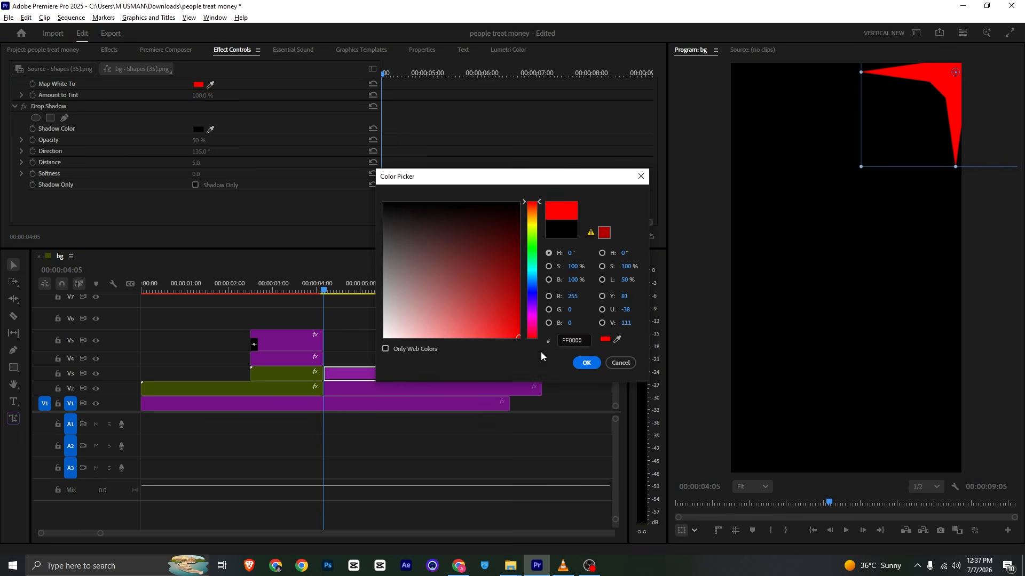
pyautogui.click(584, 362)
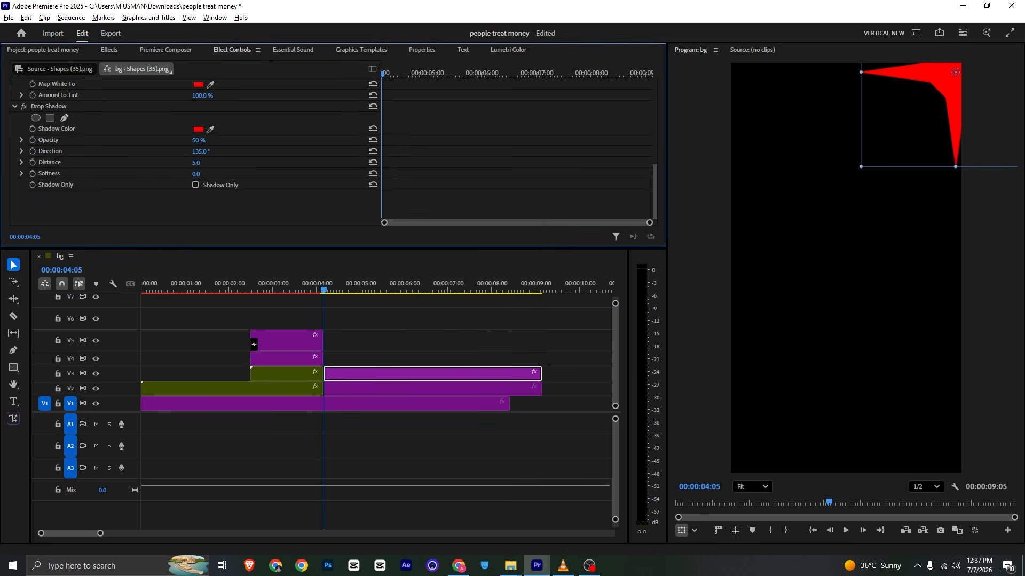
pyautogui.moveTo(193, 173); pyautogui.dragTo(218, 173)
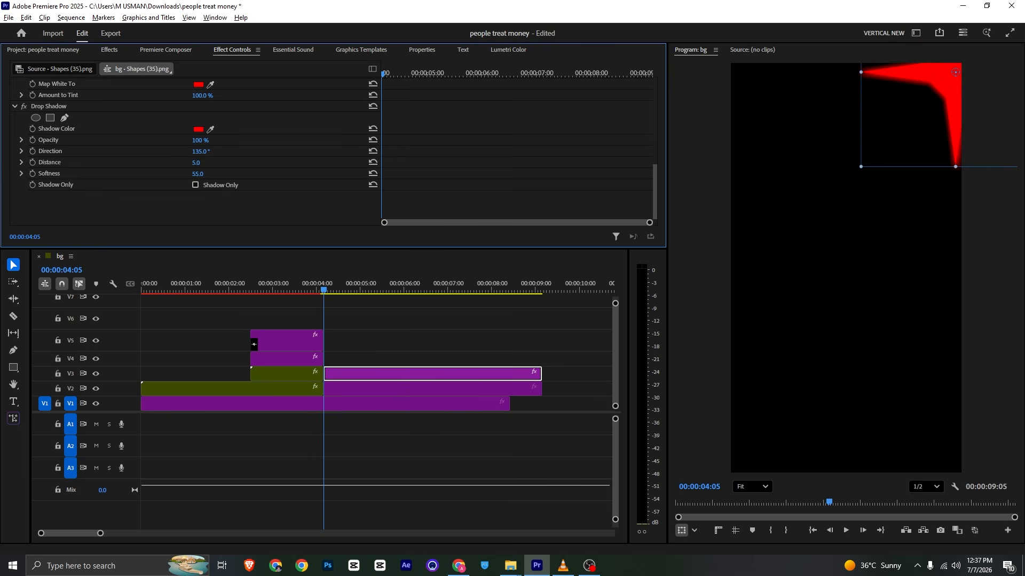
pyautogui.hotkey('ctrl', 's')
pyautogui.moveTo(196, 162)
pyautogui.mouseDown()
pyautogui.moveTo(210, 162)
pyautogui.moveTo(195, 163)
pyautogui.mouseUp()
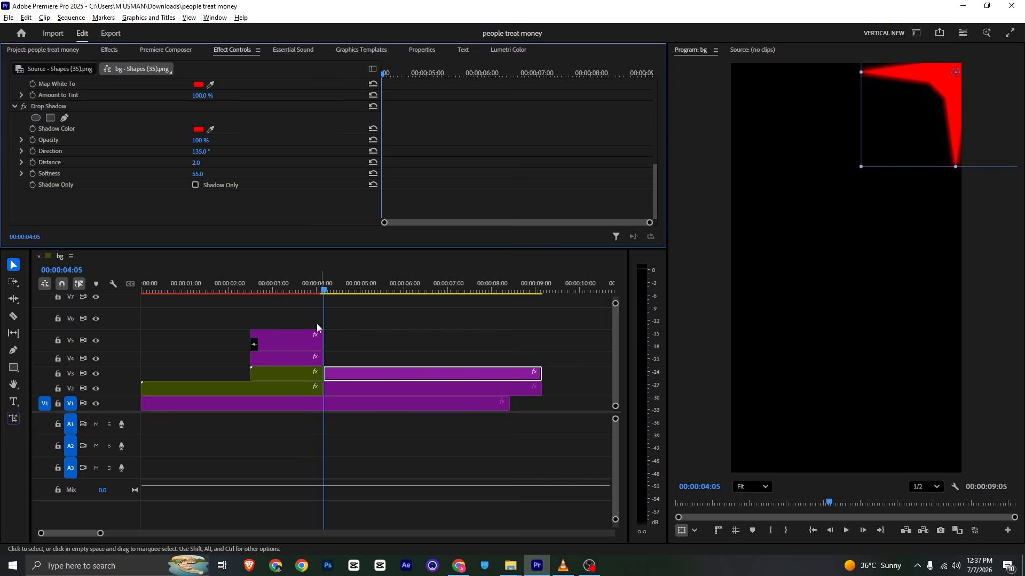
# Step: Keyframe the upper-right star's rotation from 1x at 00:00:04:05 to 0 just before the 8-second mark, applying Ease In to both keyframes
pyautogui.scroll(10, 28, 128)
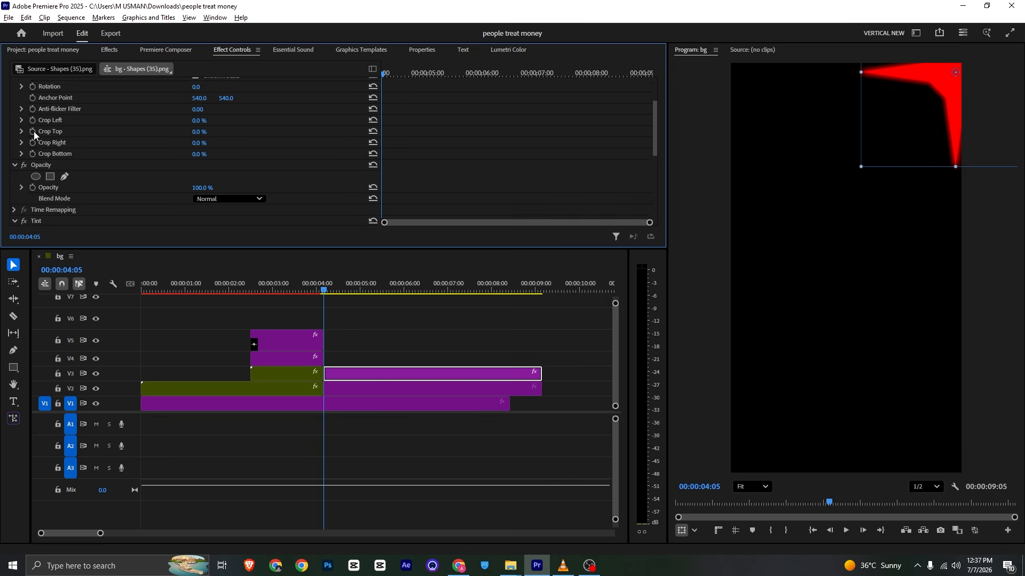
pyautogui.click(33, 128)
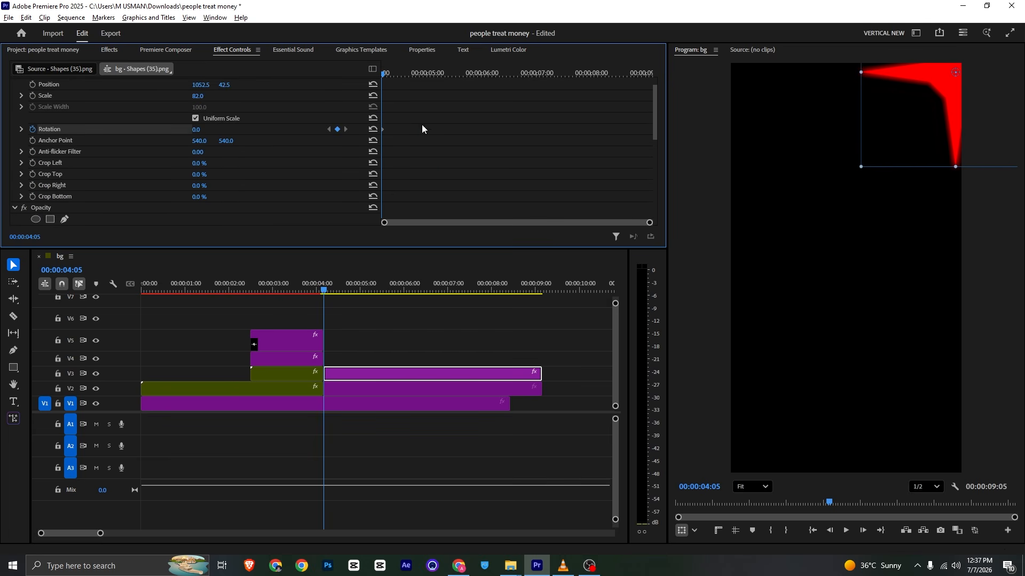
pyautogui.moveTo(384, 129); pyautogui.dragTo(560, 130)
pyautogui.click(203, 128)
pyautogui.write('1x')
pyautogui.press('Return')
pyautogui.hotkey('ctrl', 's')
pyautogui.press('space')
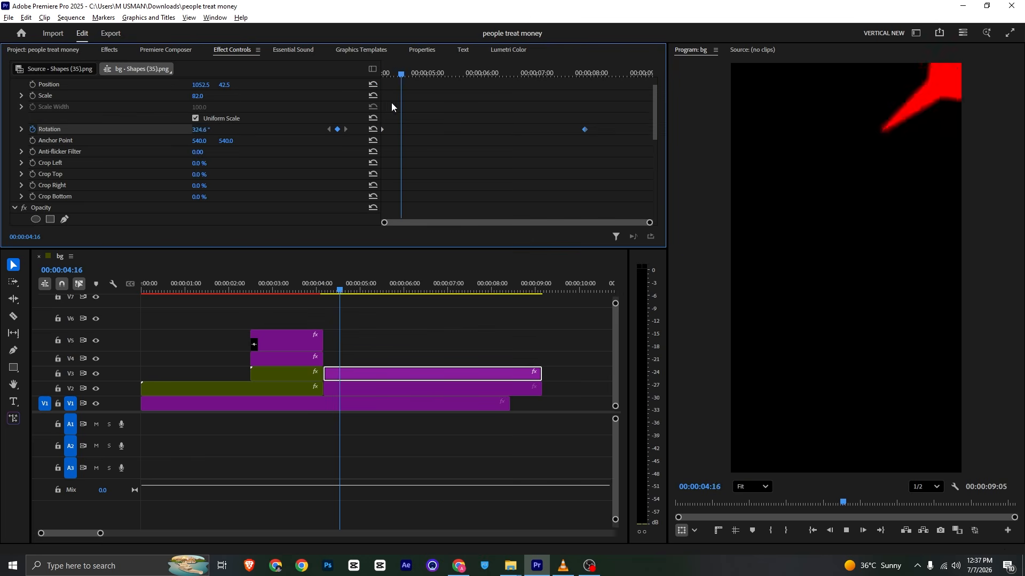
pyautogui.press('space')
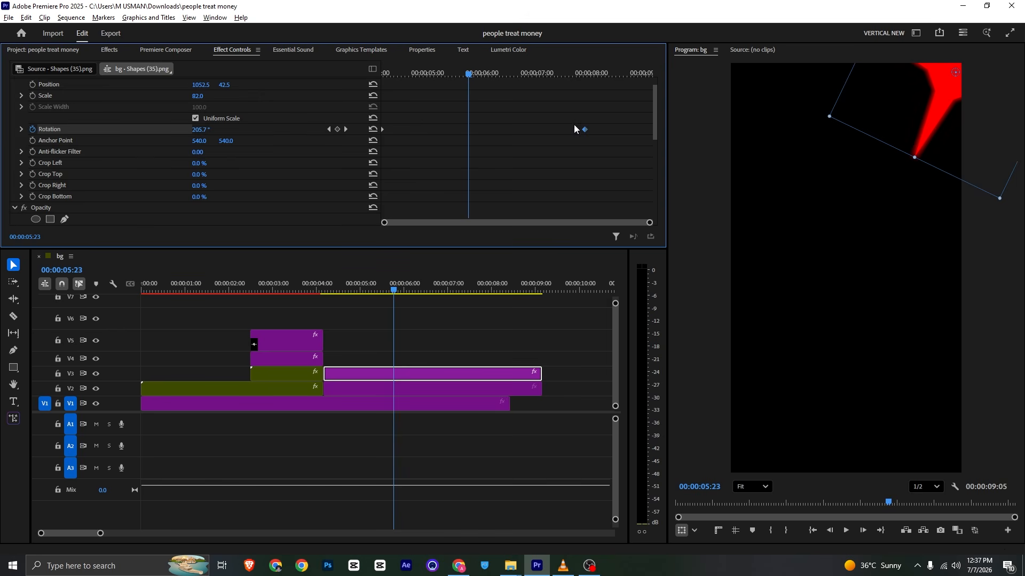
pyautogui.rightClick(585, 130)
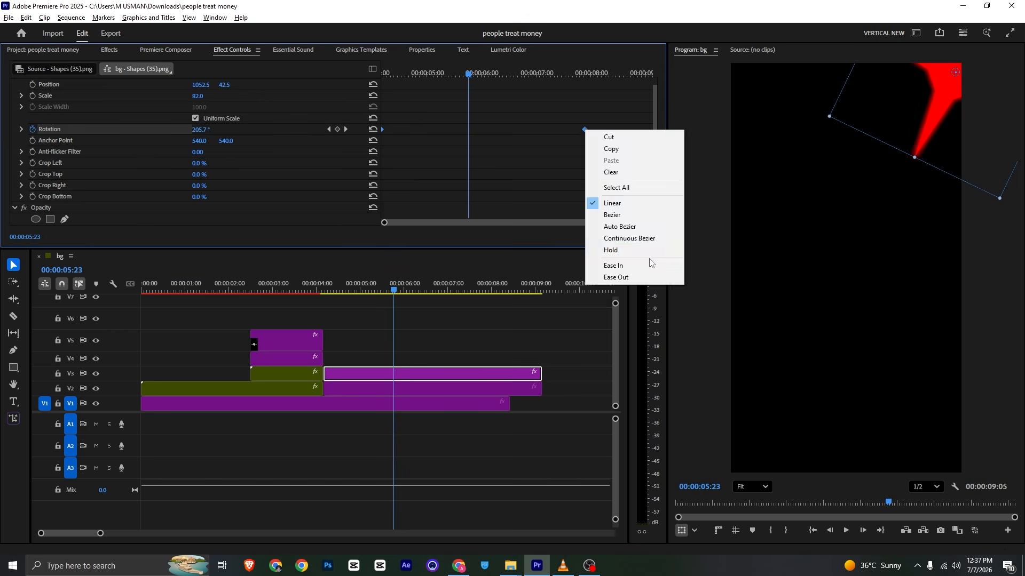
pyautogui.click(654, 268)
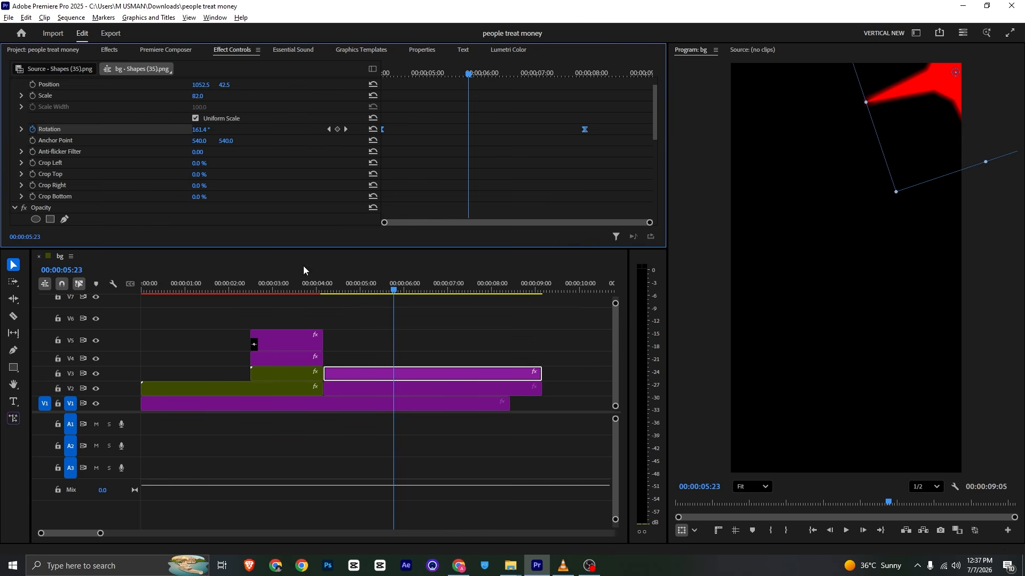
# Step: Duplicate the red star onto V4, move the V3 star to the frame's lower-left corner at position 35, 1872.5, and save the project
pyautogui.moveTo(347, 372); pyautogui.dragTo(347, 364)
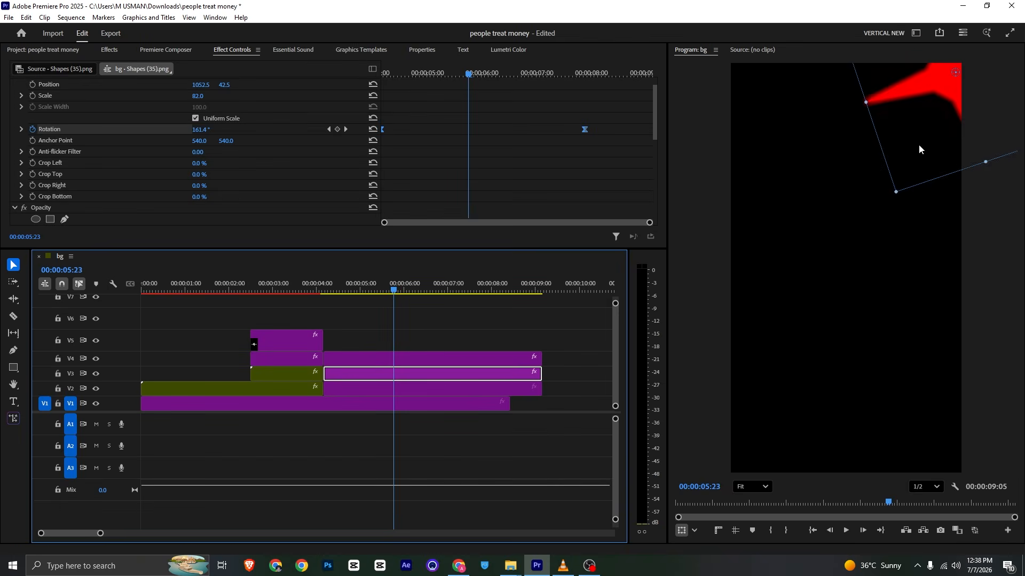
pyautogui.moveTo(918, 145); pyautogui.dragTo(700, 536)
pyautogui.hotkey('ctrl', 's')
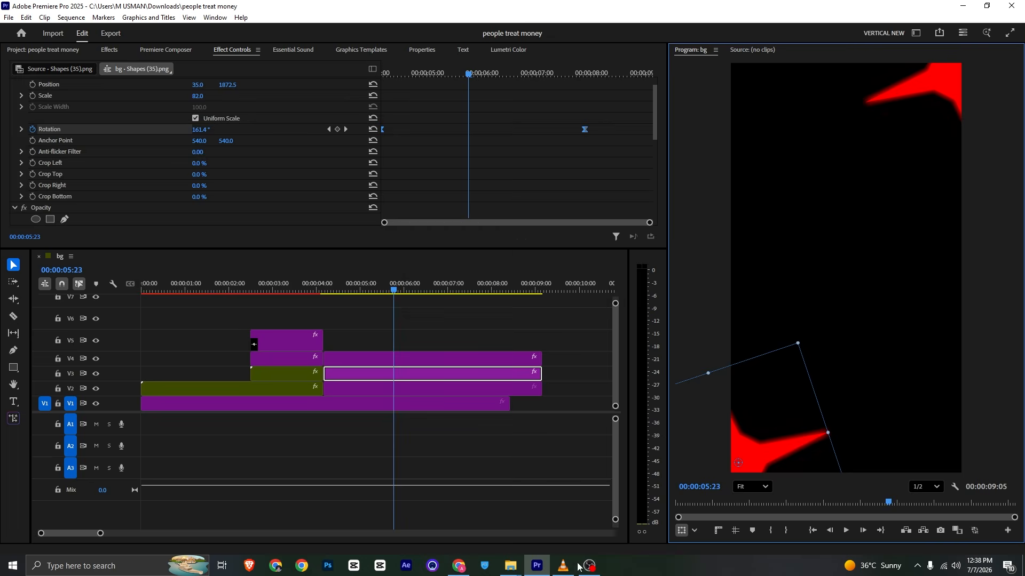
# Step: Switch to VLC and play the reference video's red-star scene around the "A bonus gets spent faster than a salary" text
pyautogui.click(563, 566)
pyautogui.press('space')
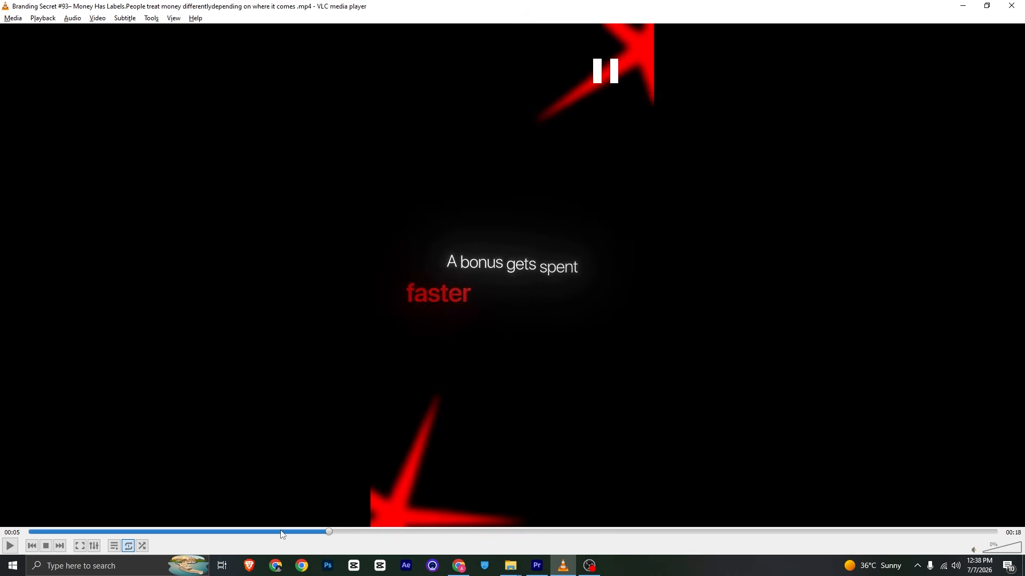
pyautogui.click(291, 531)
pyautogui.press('space')
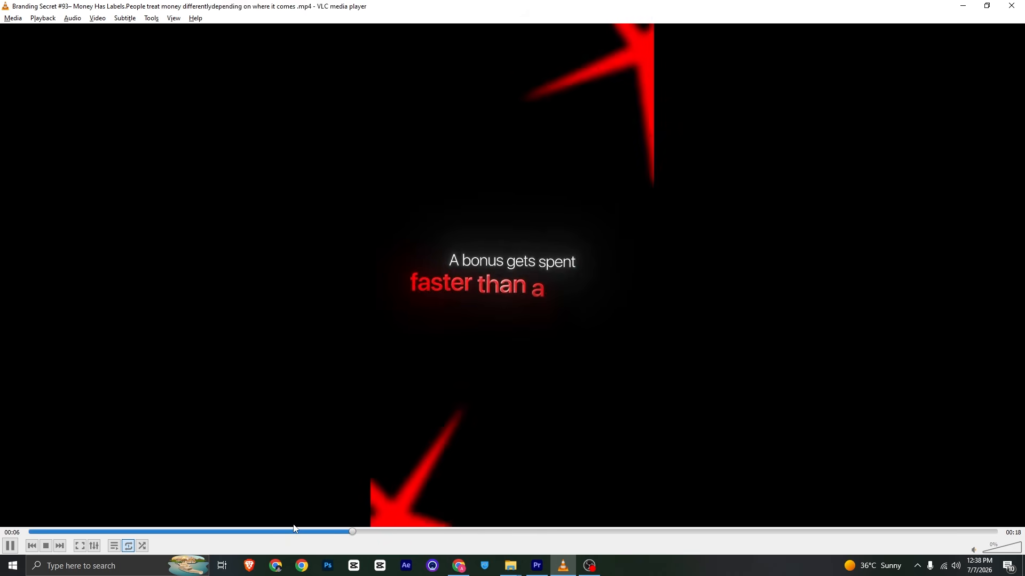
pyautogui.press('space')
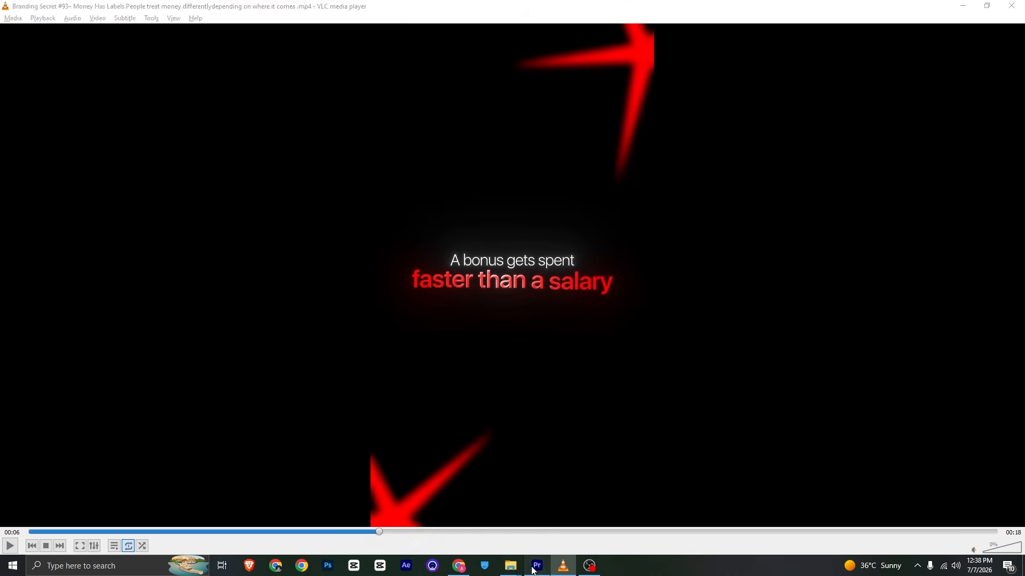
# Step: Switch to Premiere Pro and copy the V3 text clip from Nested Sequence 01 onto V5 of the bg sequence, above the stars
pyautogui.click(536, 566)
pyautogui.click(209, 384)
pyautogui.doubleClick(209, 389)
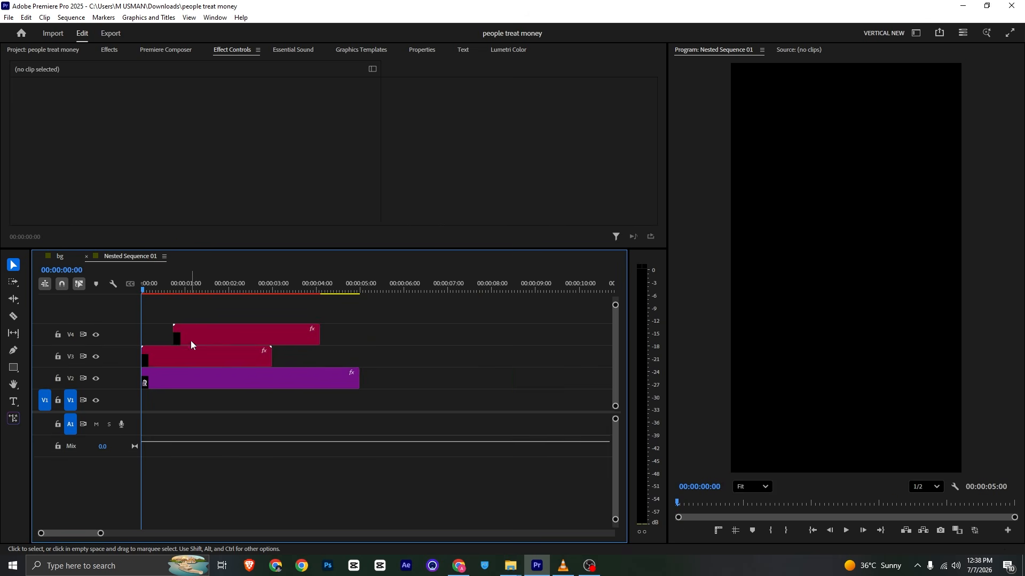
pyautogui.click(191, 341)
pyautogui.click(195, 362)
pyautogui.moveTo(204, 365); pyautogui.dragTo(401, 344)
pyautogui.click(397, 339)
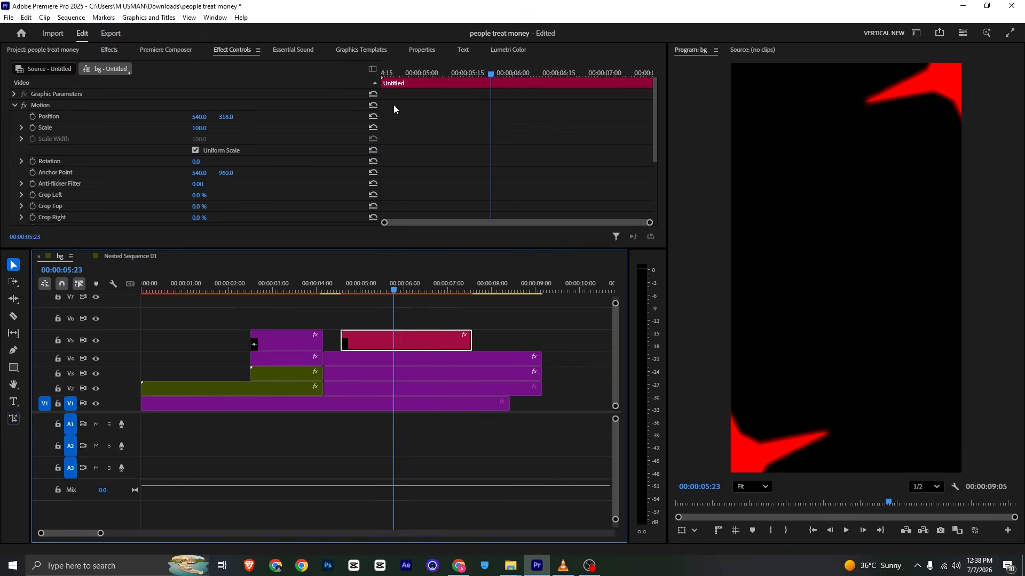
# Step: Set the fill color of the V5 clip's "here's the branding secret" text to red
pyautogui.hotkey('alt', 'Tab')
pyautogui.hotkey('alt', 'Tab')
pyautogui.click(436, 49)
pyautogui.scroll(-2, 67, 145)
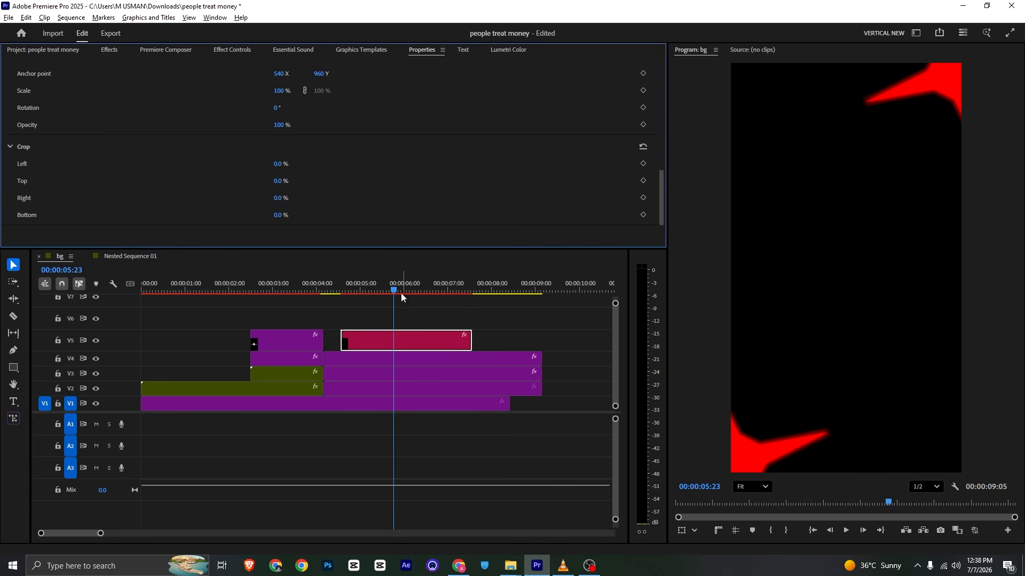
pyautogui.click(385, 338)
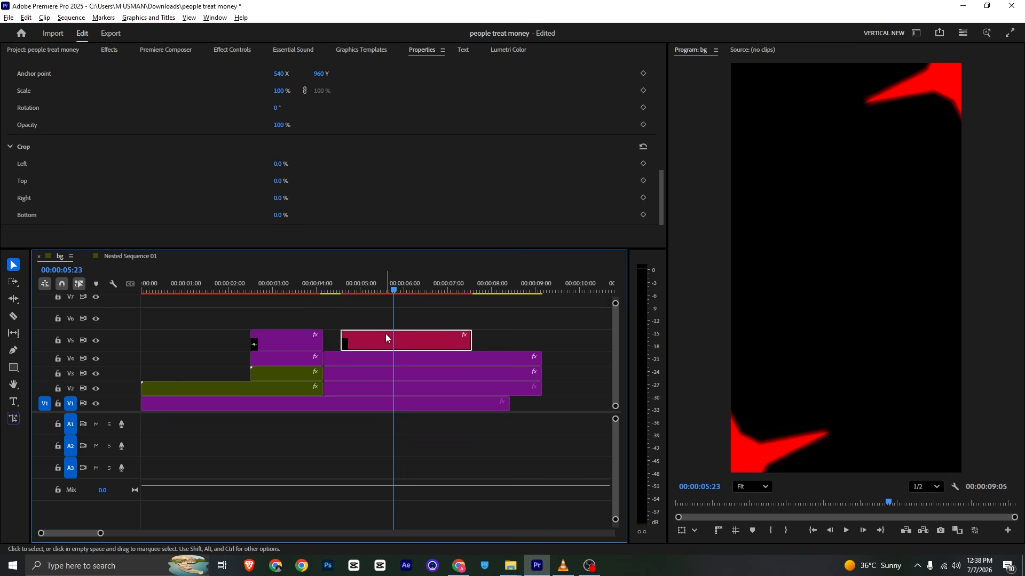
pyautogui.scroll(6, 358, 125)
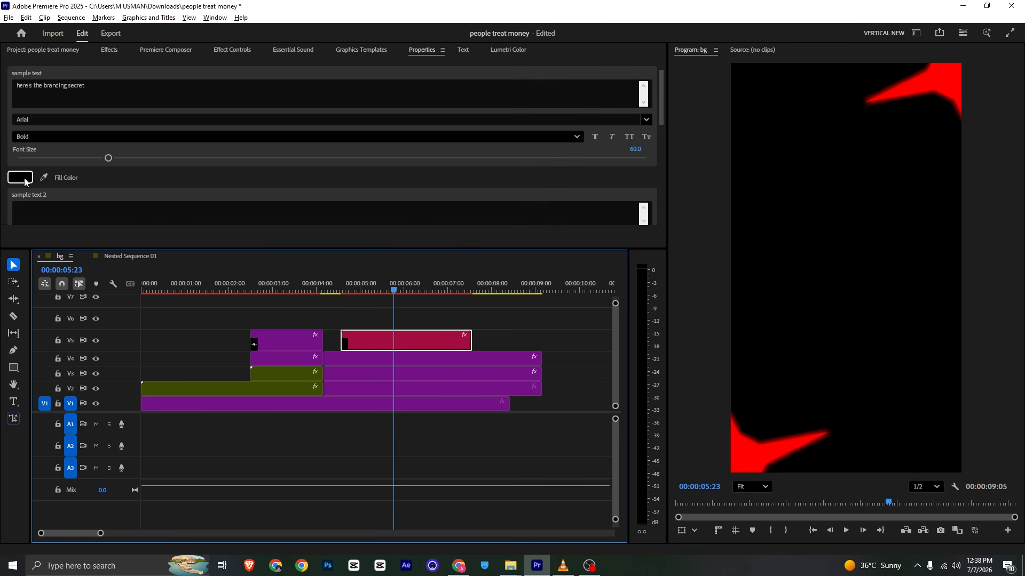
pyautogui.click(20, 177)
pyautogui.moveTo(510, 270); pyautogui.dragTo(516, 355)
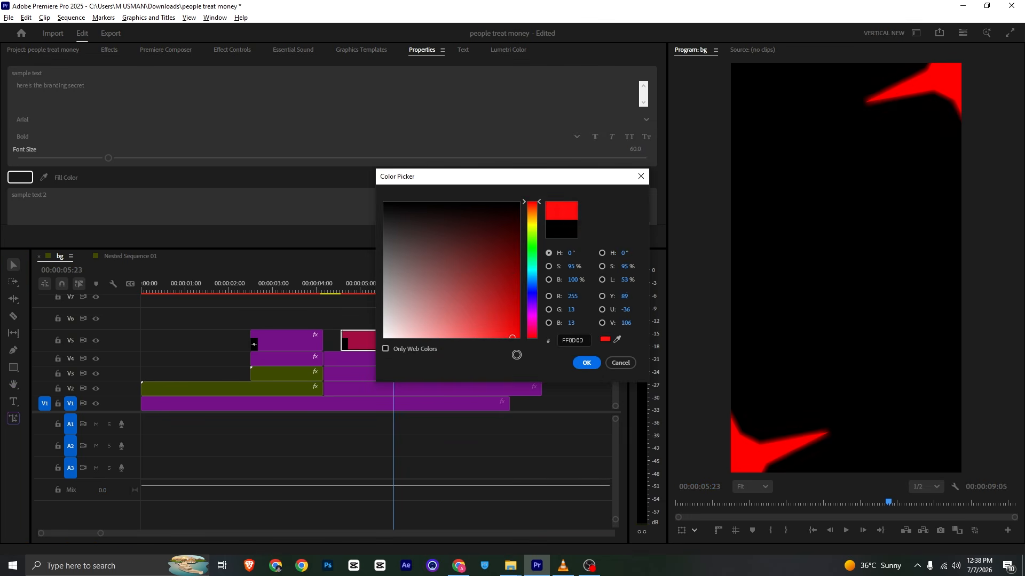
pyautogui.click(585, 364)
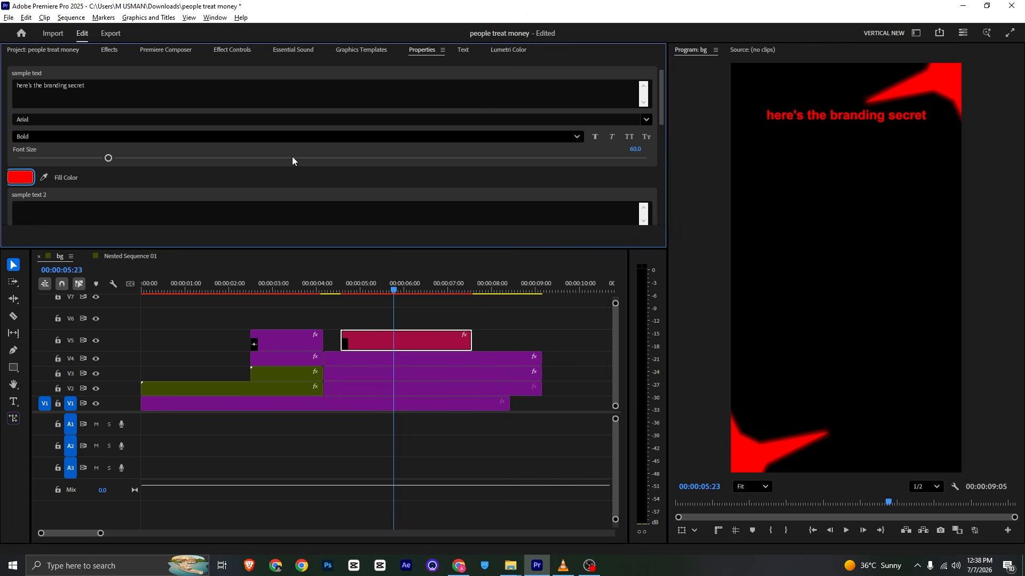
# Step: Move the red text down to the middle of the frame at position 540, 1046 and save the project
pyautogui.click(243, 52)
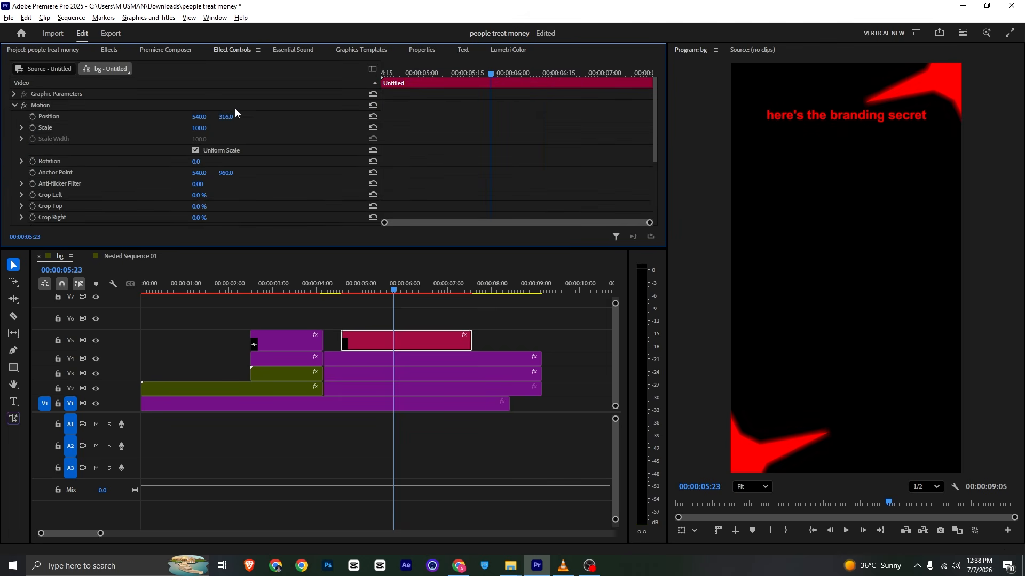
pyautogui.moveTo(227, 117); pyautogui.dragTo(617, 117)
pyautogui.scroll(-5, 47, 92)
pyautogui.hotkey('ctrl', 's')
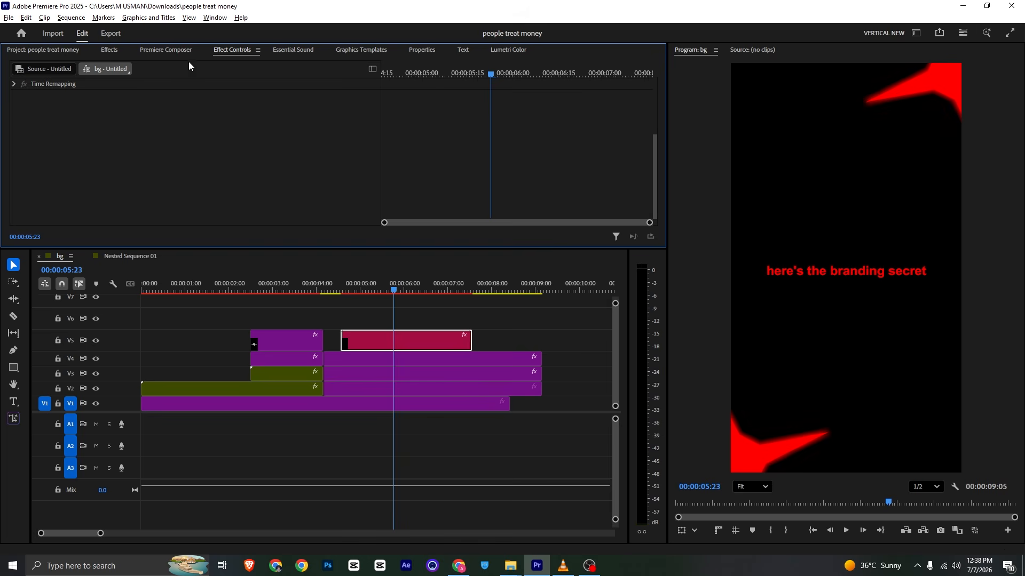
# Step: Enlarge the text's font size to 72.2 and lower its vertical position to 1086
pyautogui.scroll(5, 356, 191)
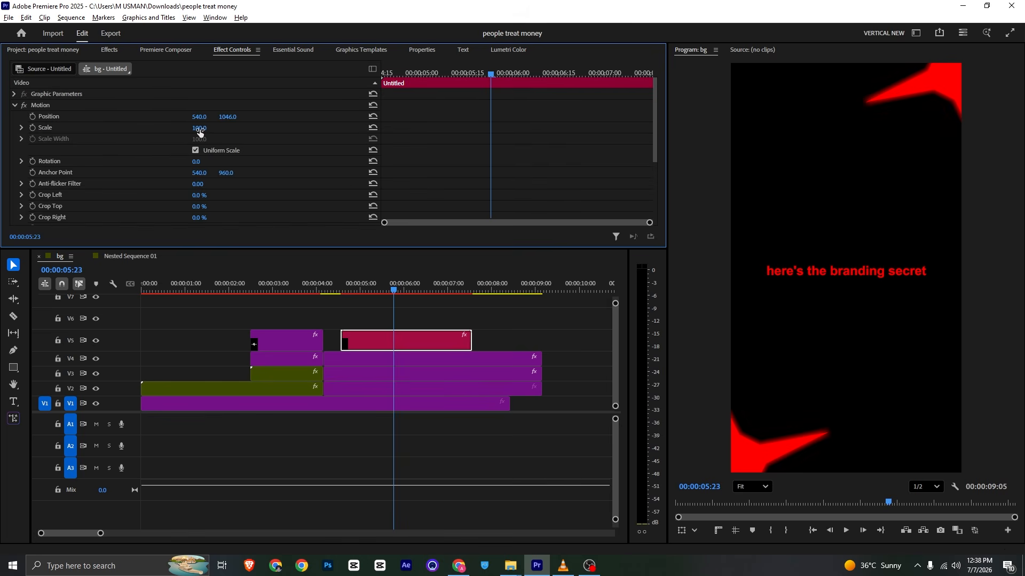
pyautogui.click(414, 51)
pyautogui.moveTo(143, 157); pyautogui.dragTo(130, 159)
pyautogui.click(224, 50)
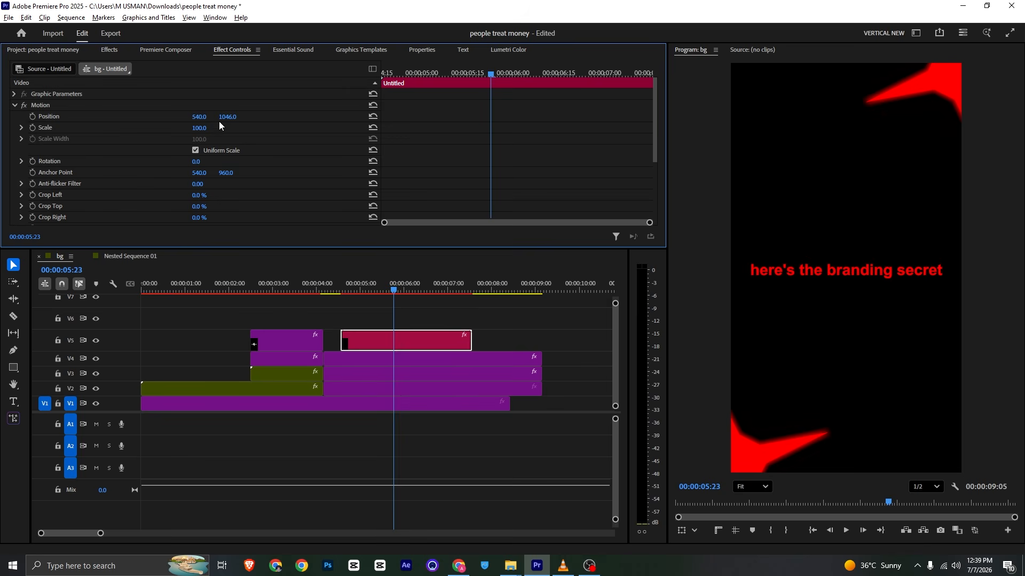
pyautogui.moveTo(227, 117); pyautogui.dragTo(230, 117)
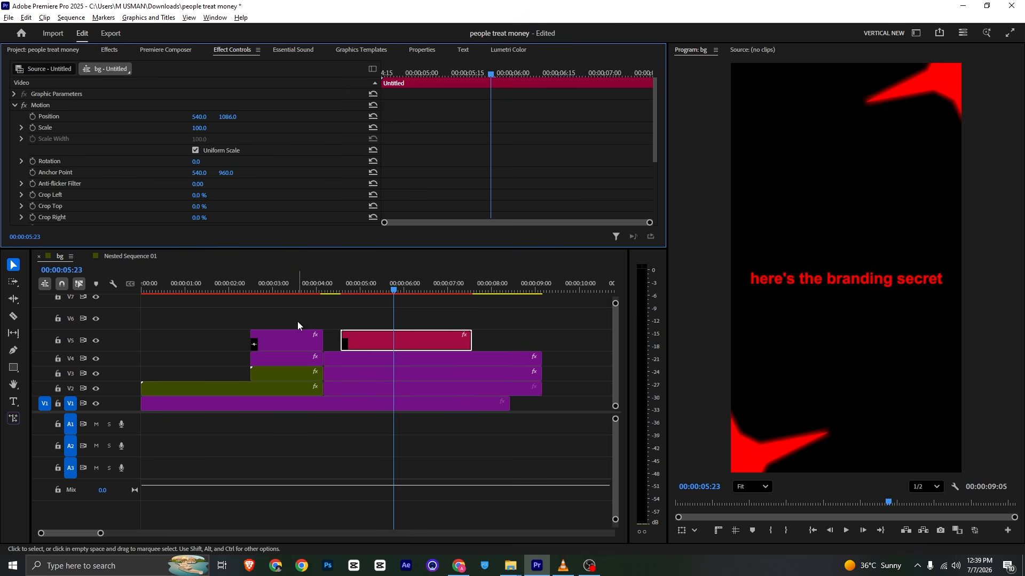
# Step: Copy the Drop Shadow effect from the V4 star and paste it onto the V5 text clip
pyautogui.click(380, 361)
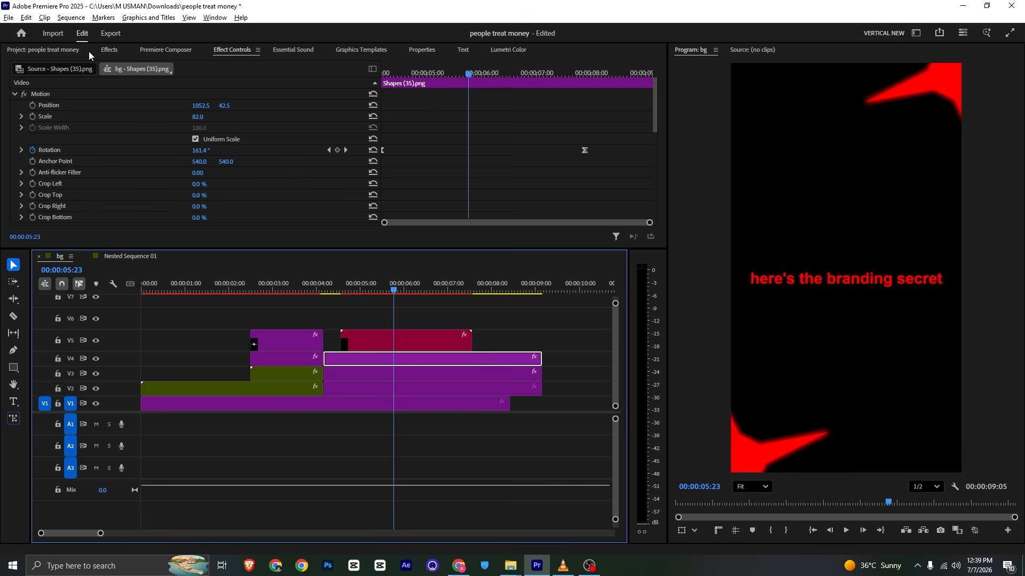
pyautogui.scroll(-5, 160, 160)
pyautogui.click(41, 169)
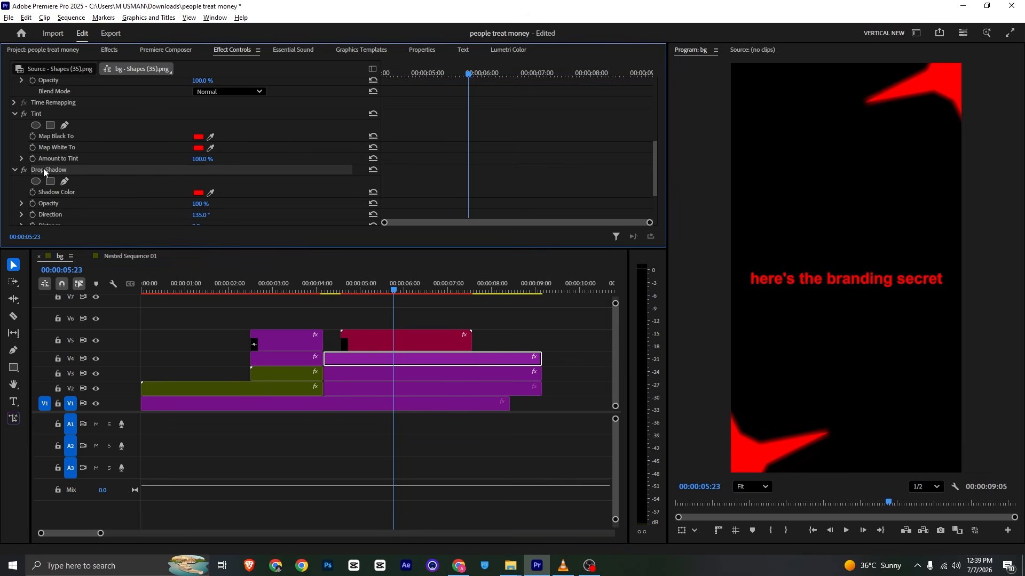
pyautogui.click(424, 348)
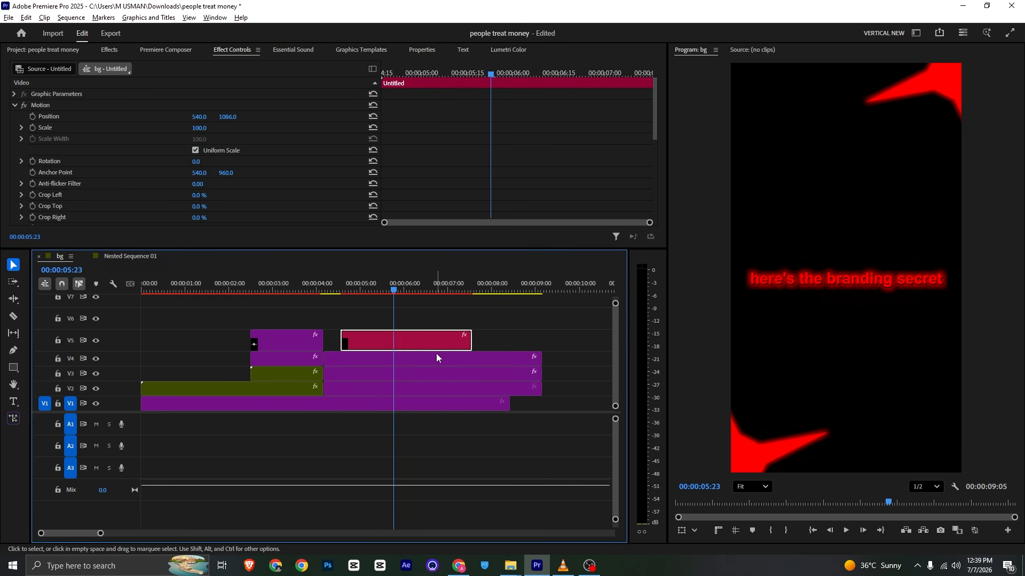
# Step: Try the Avenir LT 45 Book Regular font on the text and undo the font change
pyautogui.click(421, 50)
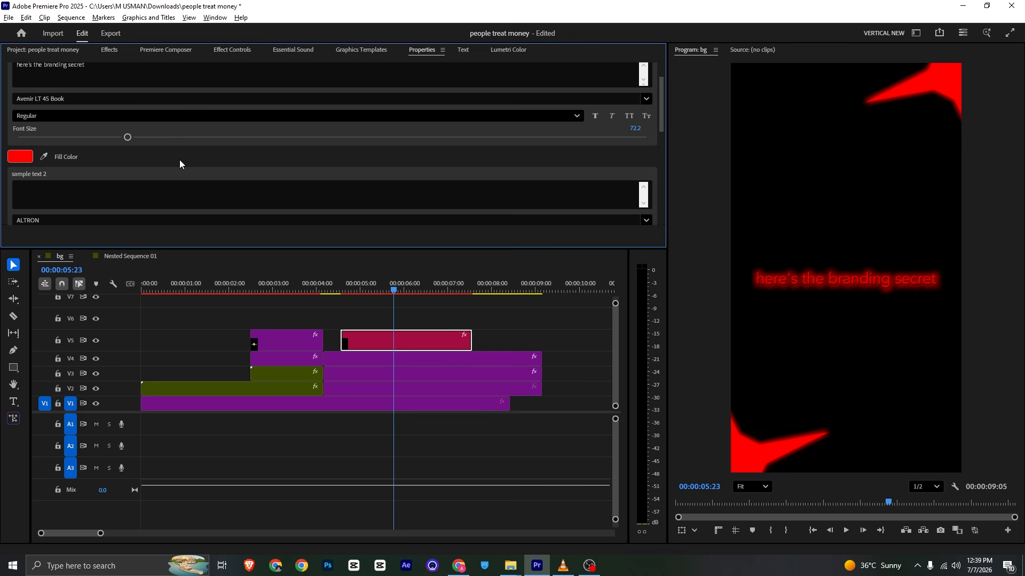
pyautogui.hotkey('ctrl', 'z')
pyautogui.click(231, 50)
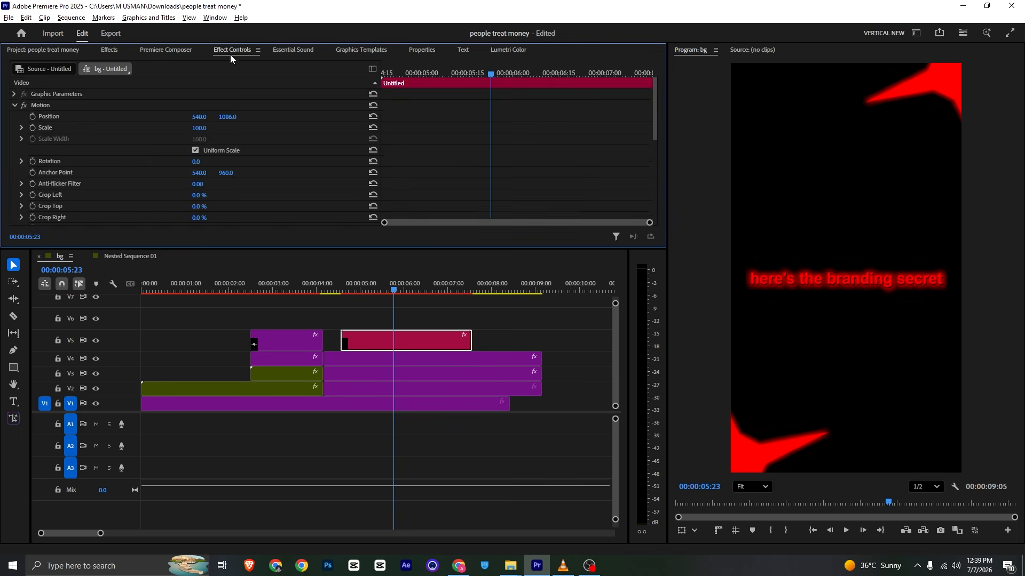
# Step: Adjust the text's drop shadow to 80% opacity, distance 0 and softness 23
pyautogui.scroll(-5, 184, 161)
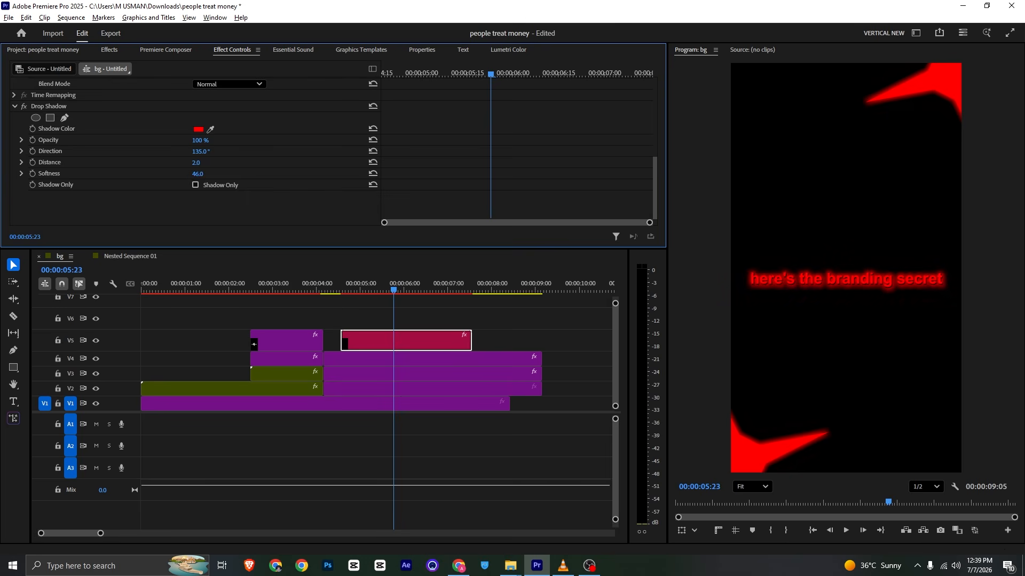
pyautogui.moveTo(197, 174); pyautogui.dragTo(191, 174)
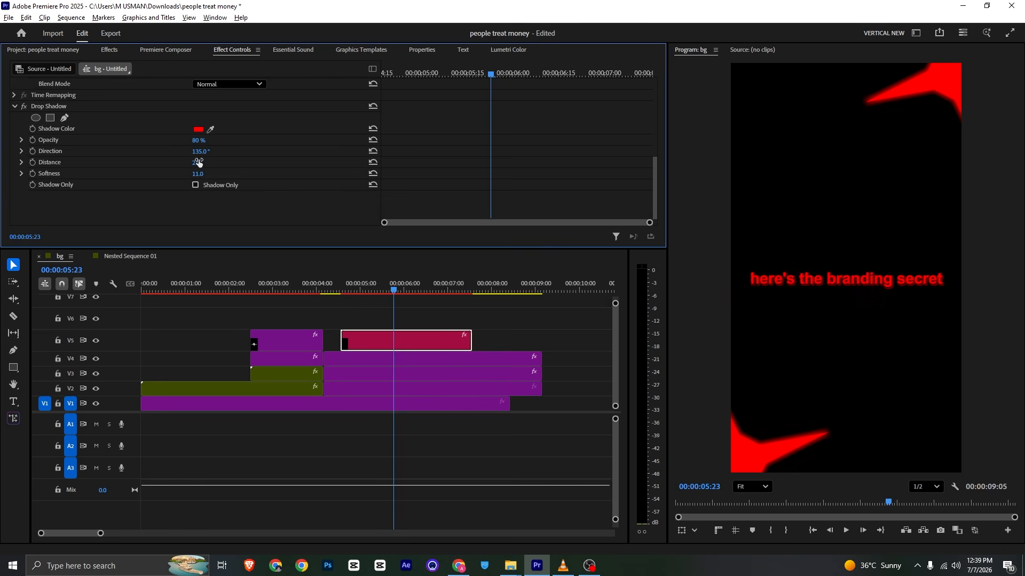
pyautogui.moveTo(195, 162); pyautogui.dragTo(187, 162)
pyautogui.moveTo(198, 174); pyautogui.dragTo(208, 174)
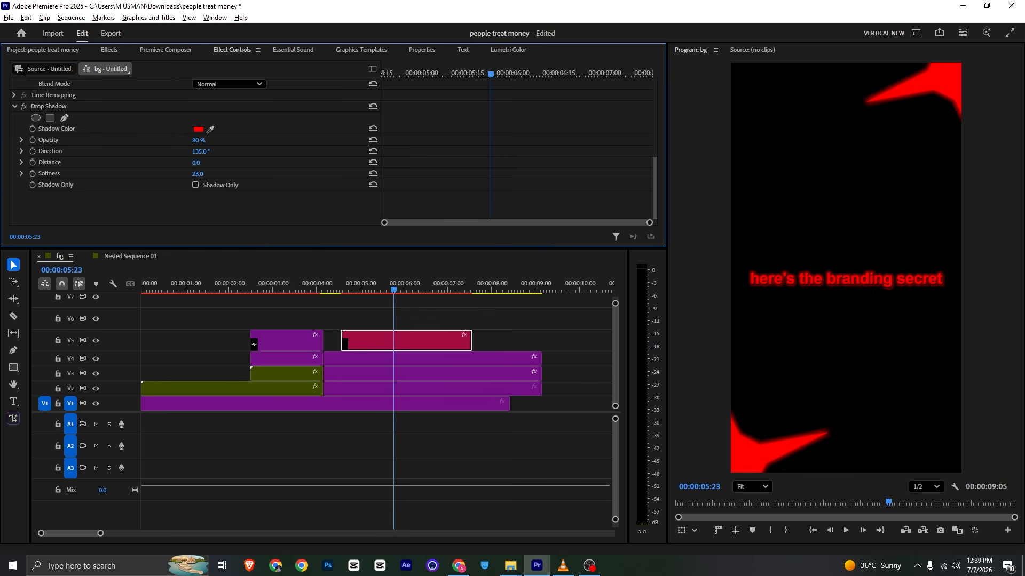
# Step: Play the reference video up to the gold dollar coin scene and return to Premiere Pro
pyautogui.hotkey('alt', 'Tab')
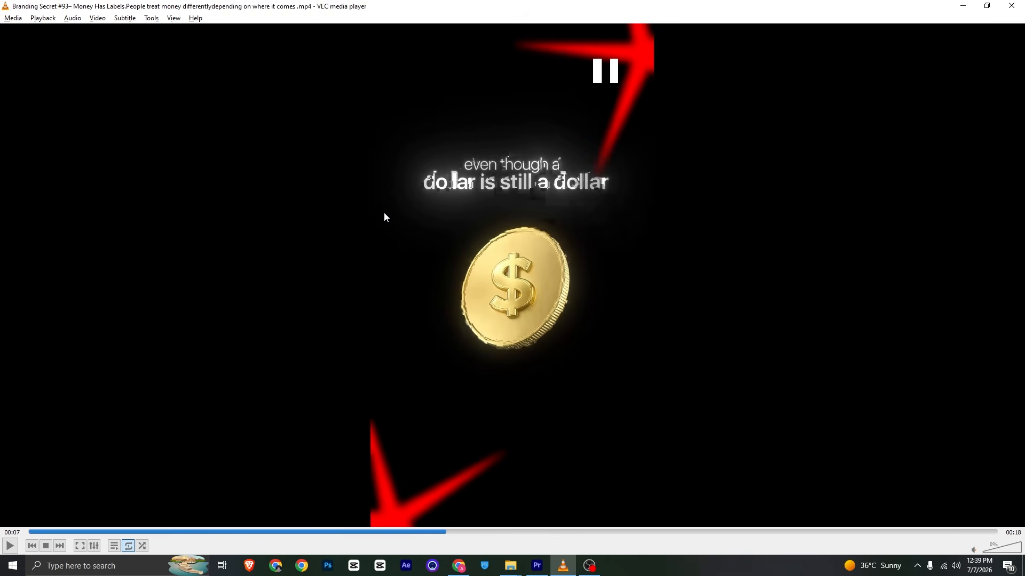
pyautogui.press('space')
pyautogui.hotkey('alt', 'Tab')
pyautogui.moveTo(384, 316); pyautogui.dragTo(358, 394)
pyautogui.rightClick(357, 393)
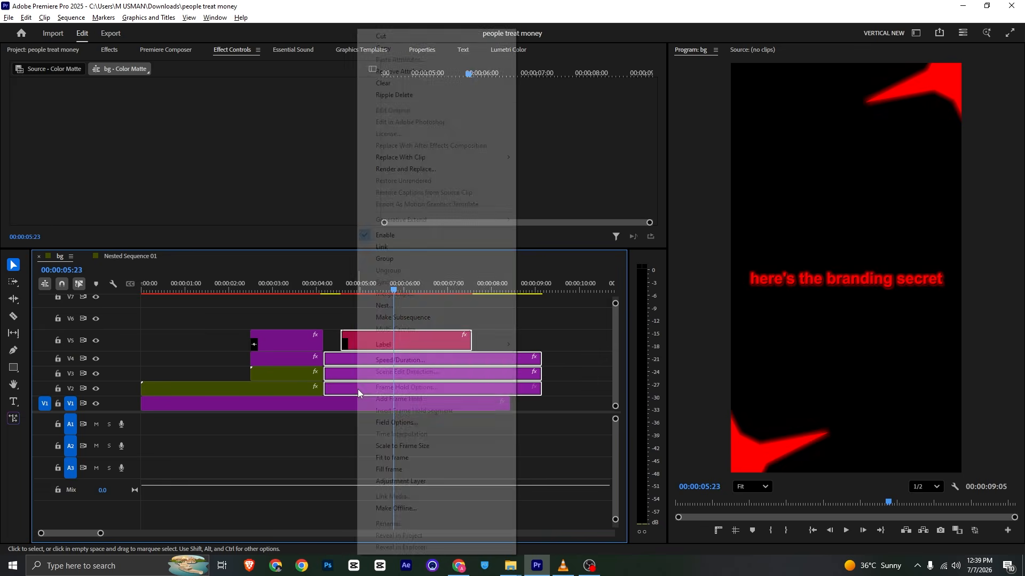
pyautogui.click(351, 315)
# Step: Nest the red text clip on V5 into its own sequence, keeping the suggested name
pyautogui.click(373, 337)
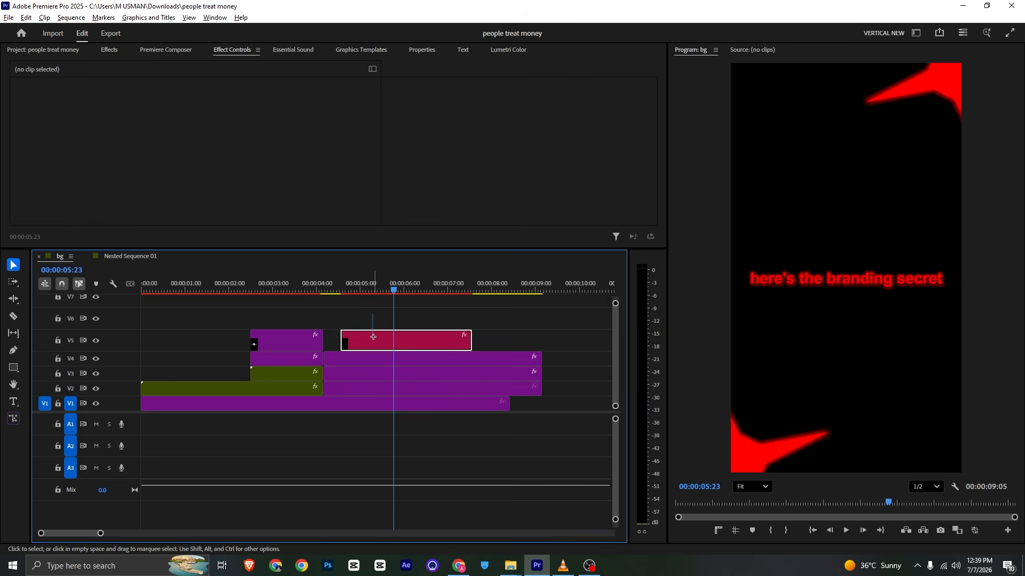
pyautogui.rightClick(372, 338)
pyautogui.click(456, 298)
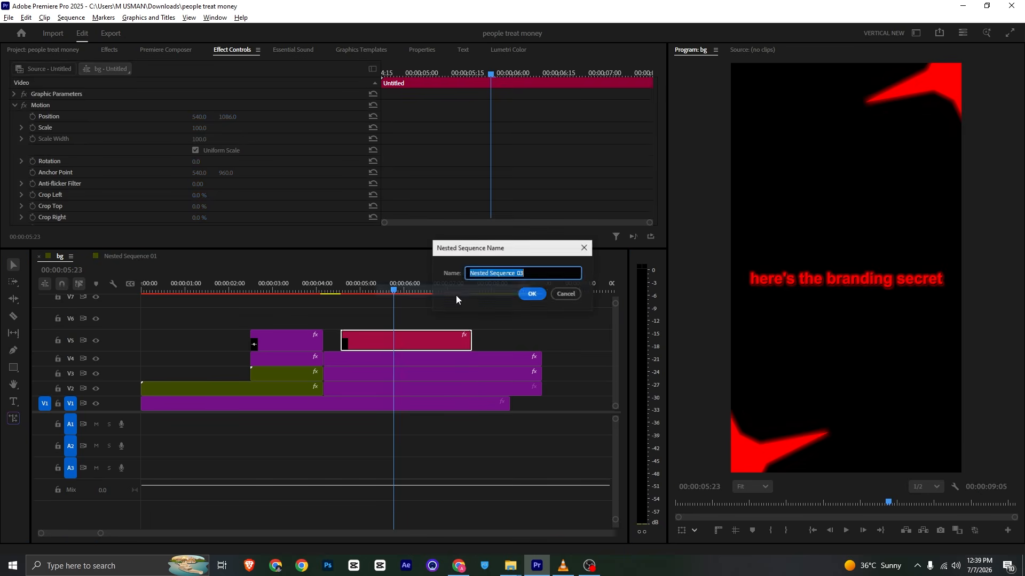
pyautogui.click(530, 294)
# Step: Keyframe the nested text's scale from 162 at the clip's start to 100 shortly after, save the project and preview it
pyautogui.click(367, 290)
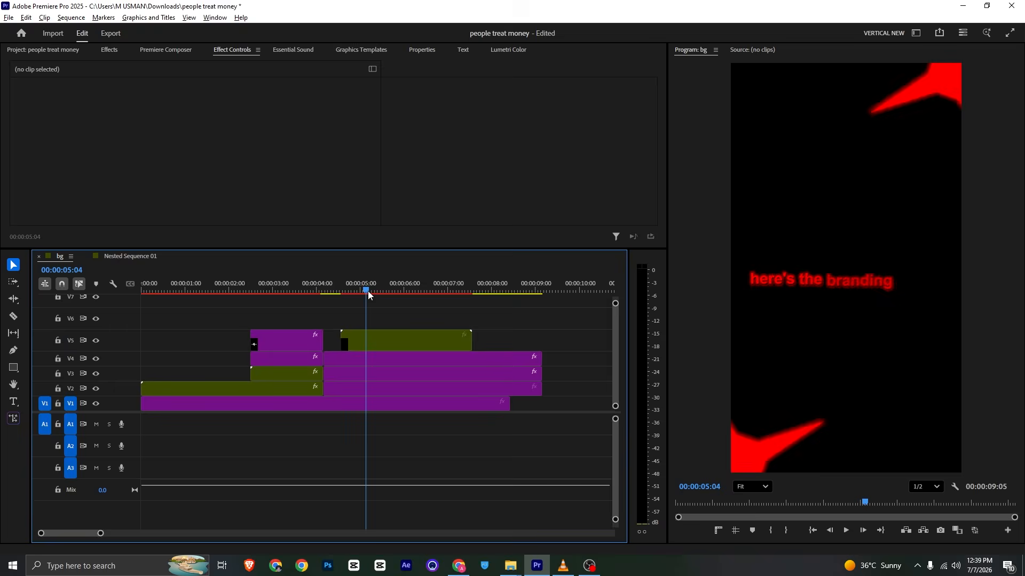
pyautogui.click(364, 343)
pyautogui.click(32, 116)
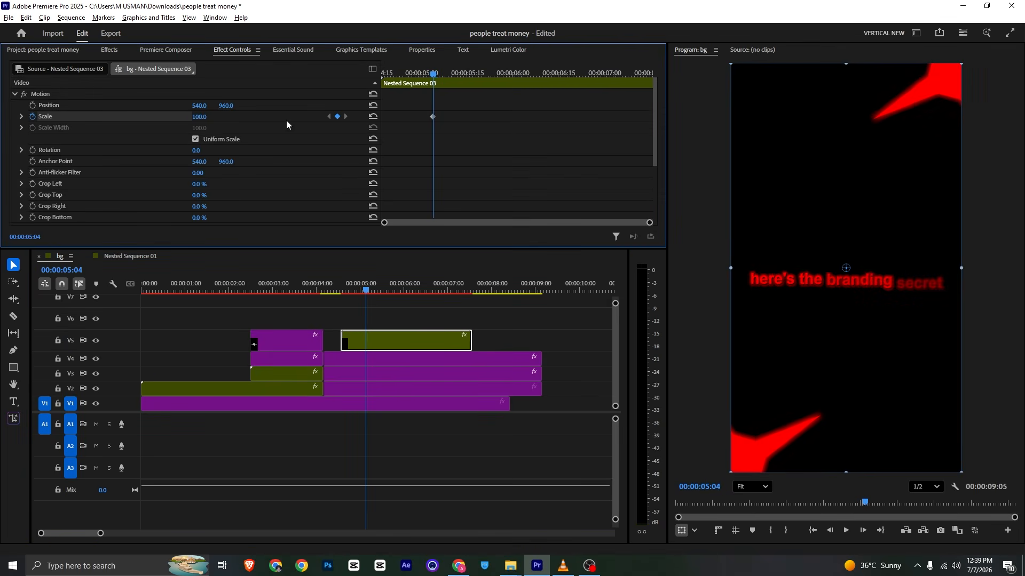
pyautogui.moveTo(434, 117); pyautogui.dragTo(412, 116)
pyautogui.press('Up')
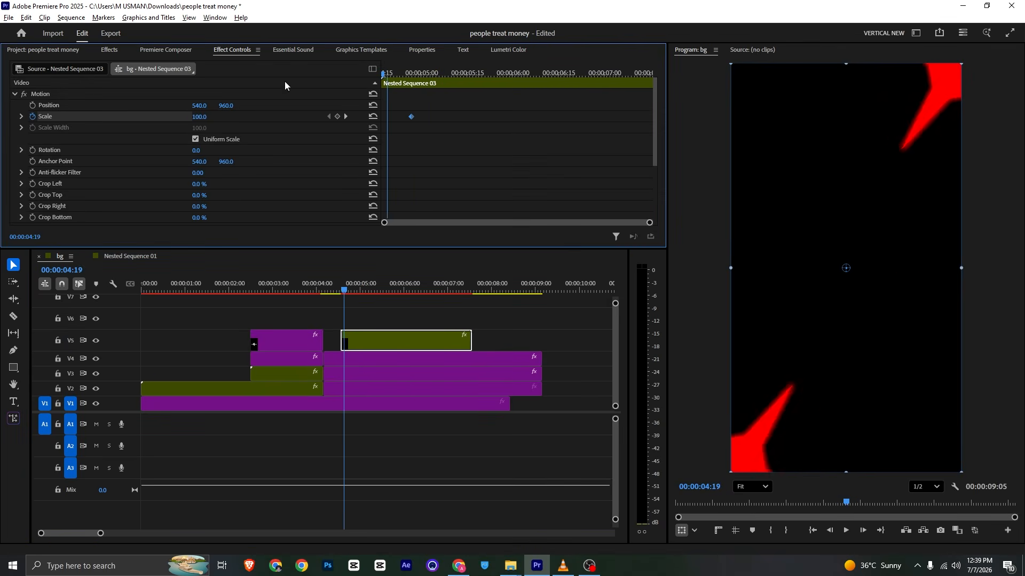
pyautogui.press('space')
pyautogui.hotkey('ctrl', 's')
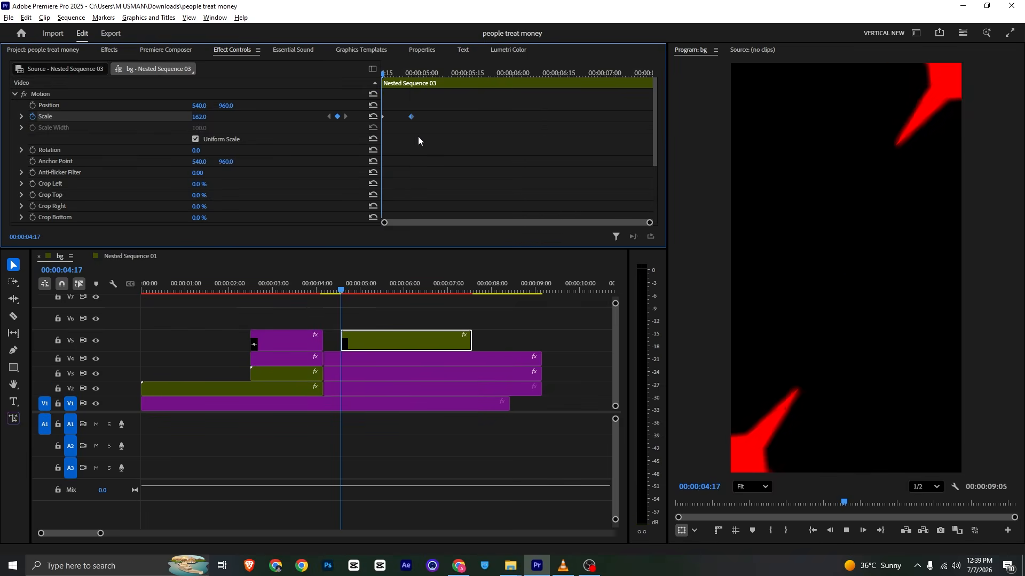
pyautogui.press('space')
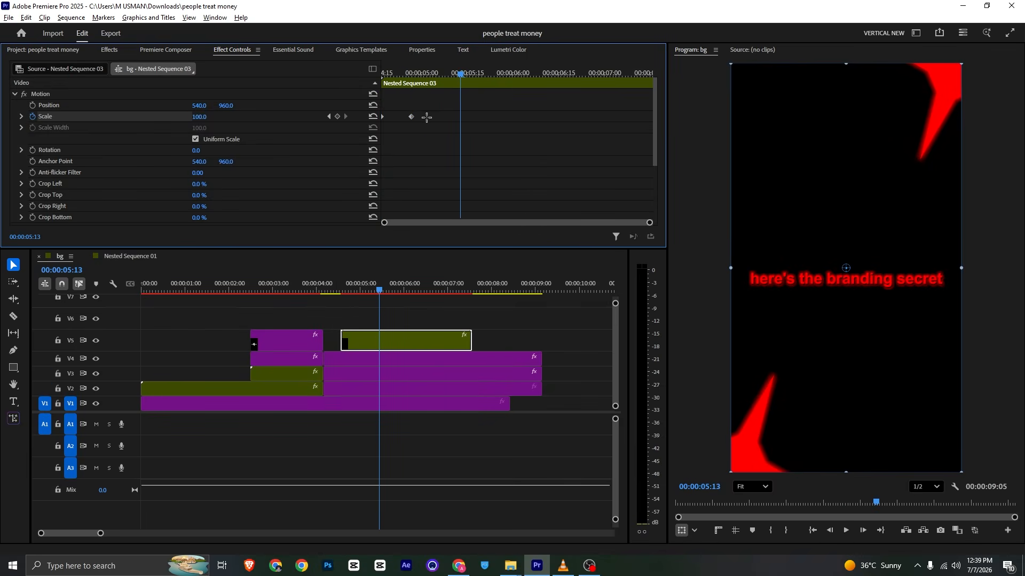
# Step: Move the 100 scale keyframe to about 00:00:05:04, apply Ease In to the scale keyframes, save and preview the animation
pyautogui.moveTo(411, 117); pyautogui.dragTo(435, 116)
pyautogui.rightClick(434, 117)
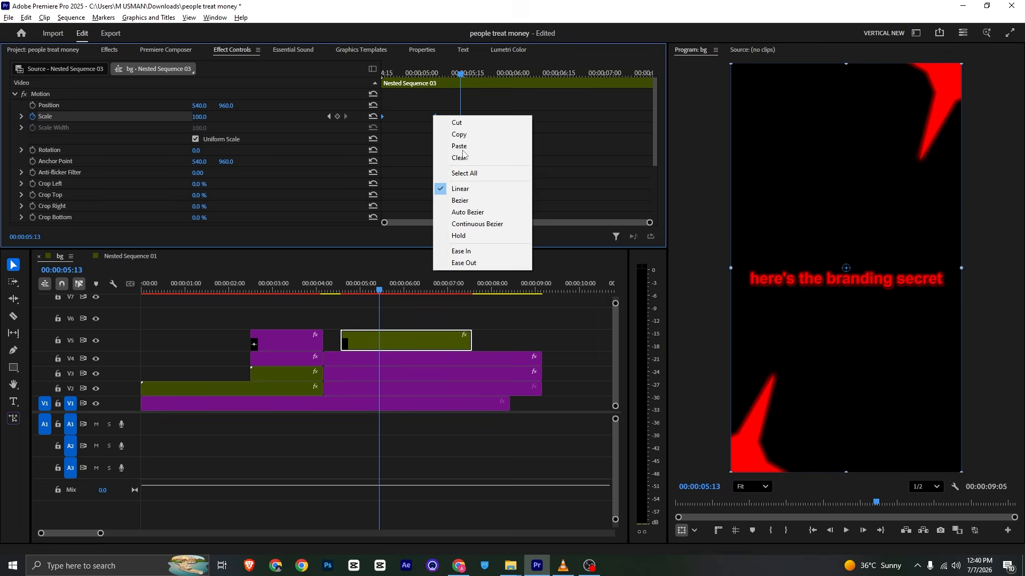
pyautogui.click(480, 251)
pyautogui.hotkey('ctrl', 's')
pyautogui.click(387, 68)
pyautogui.press('space')
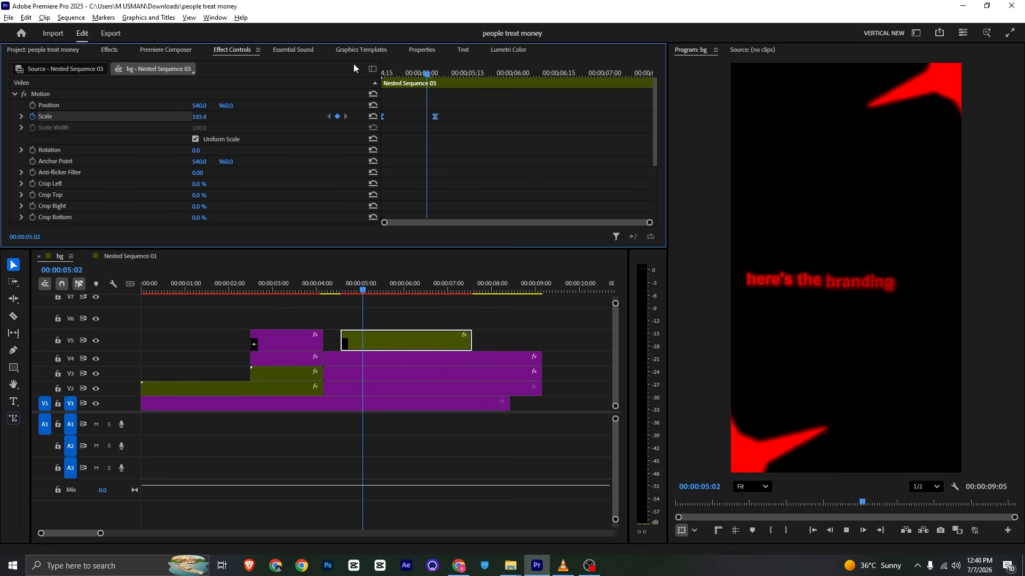
pyautogui.press('space')
# Step: Review the reference video in VLC from the dollar coin scene through the Steam card and money roll scenes, and return to Premiere Pro
pyautogui.hotkey('alt', 'Tab')
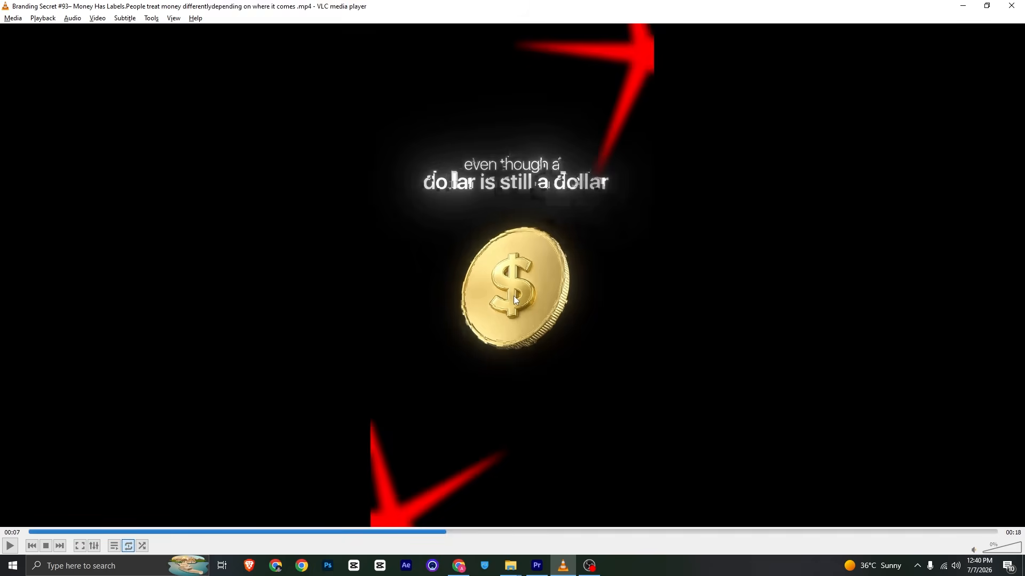
pyautogui.hotkey('alt', 'Tab')
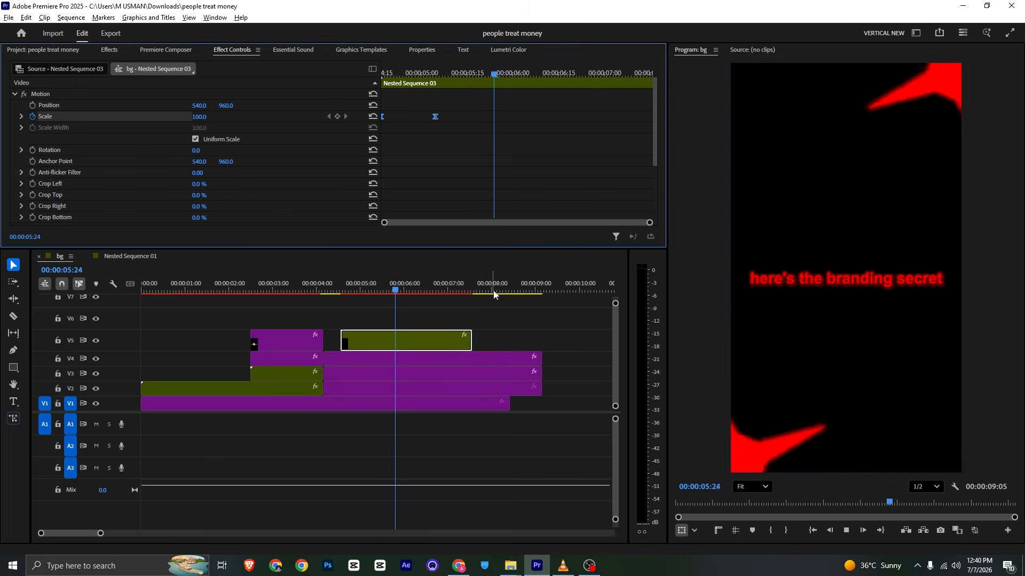
pyautogui.hotkey('alt', 'Tab')
pyautogui.press('space')
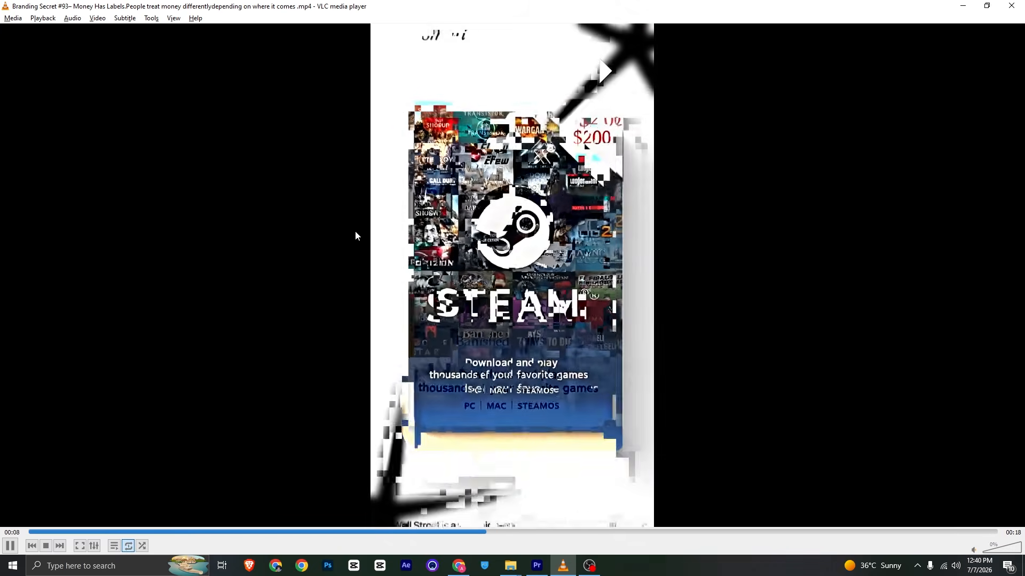
pyautogui.press('space')
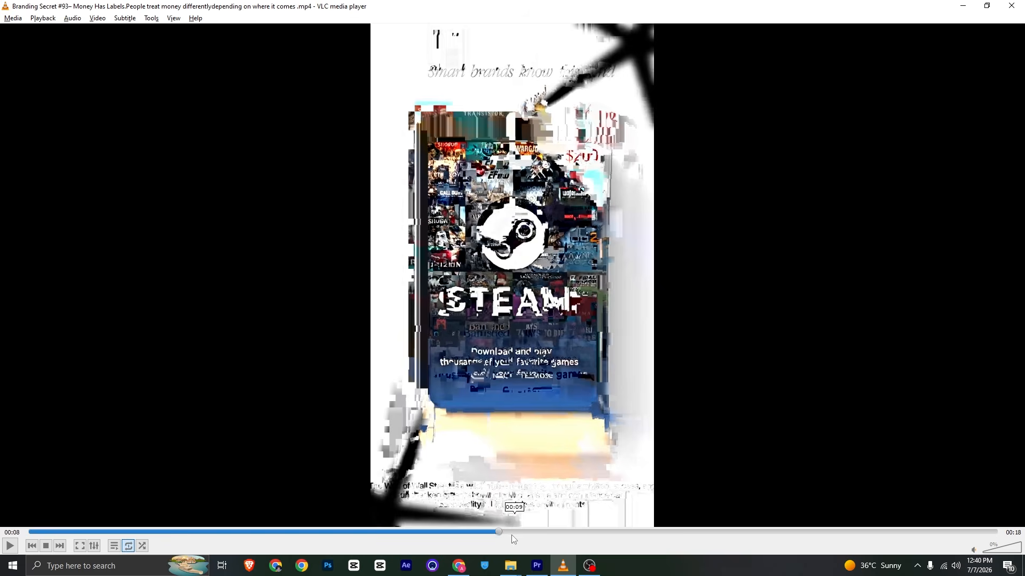
pyautogui.moveTo(512, 539); pyautogui.dragTo(824, 538)
pyautogui.hotkey('ctrl', 'shift', 'o')
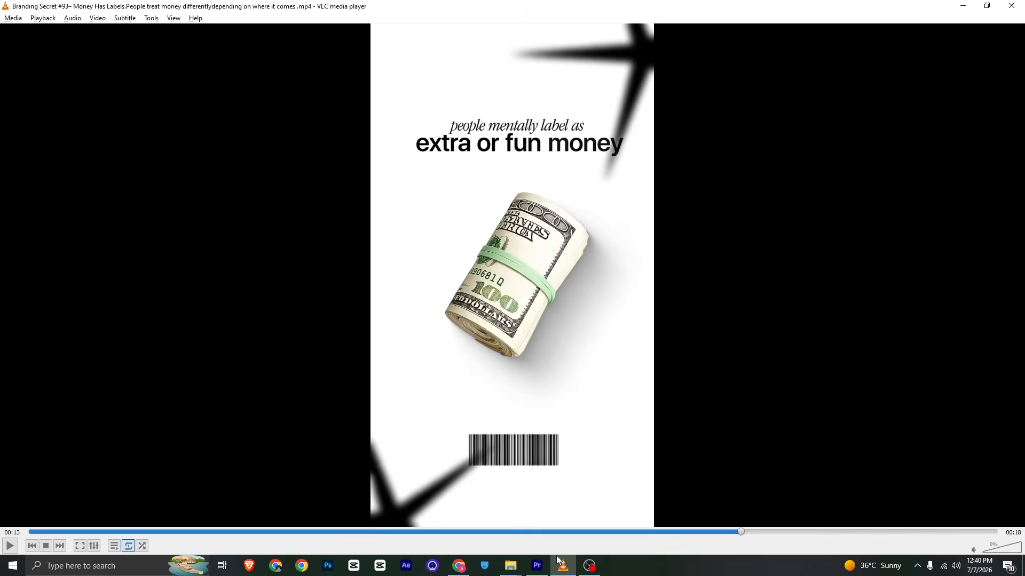
pyautogui.click(537, 565)
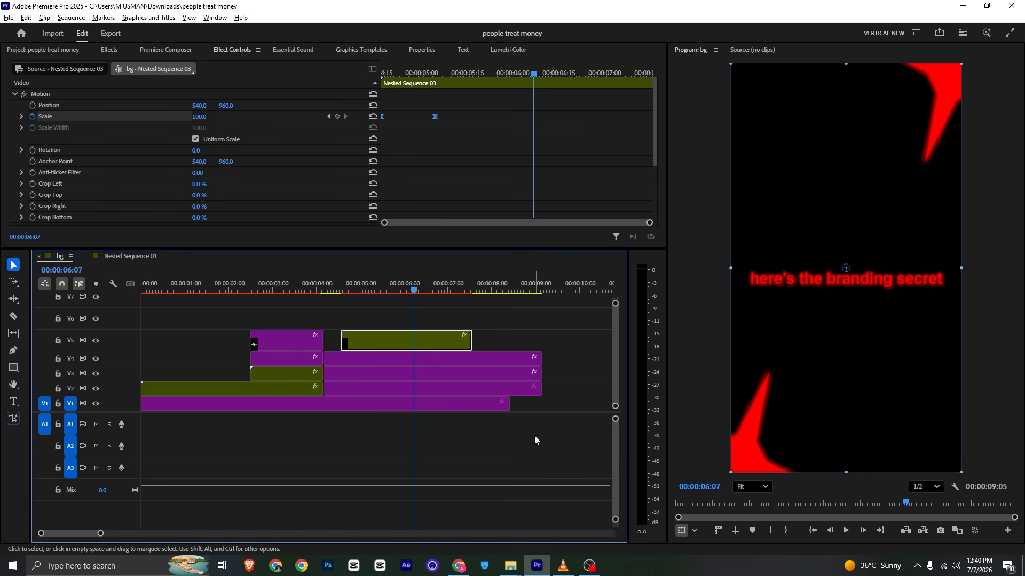